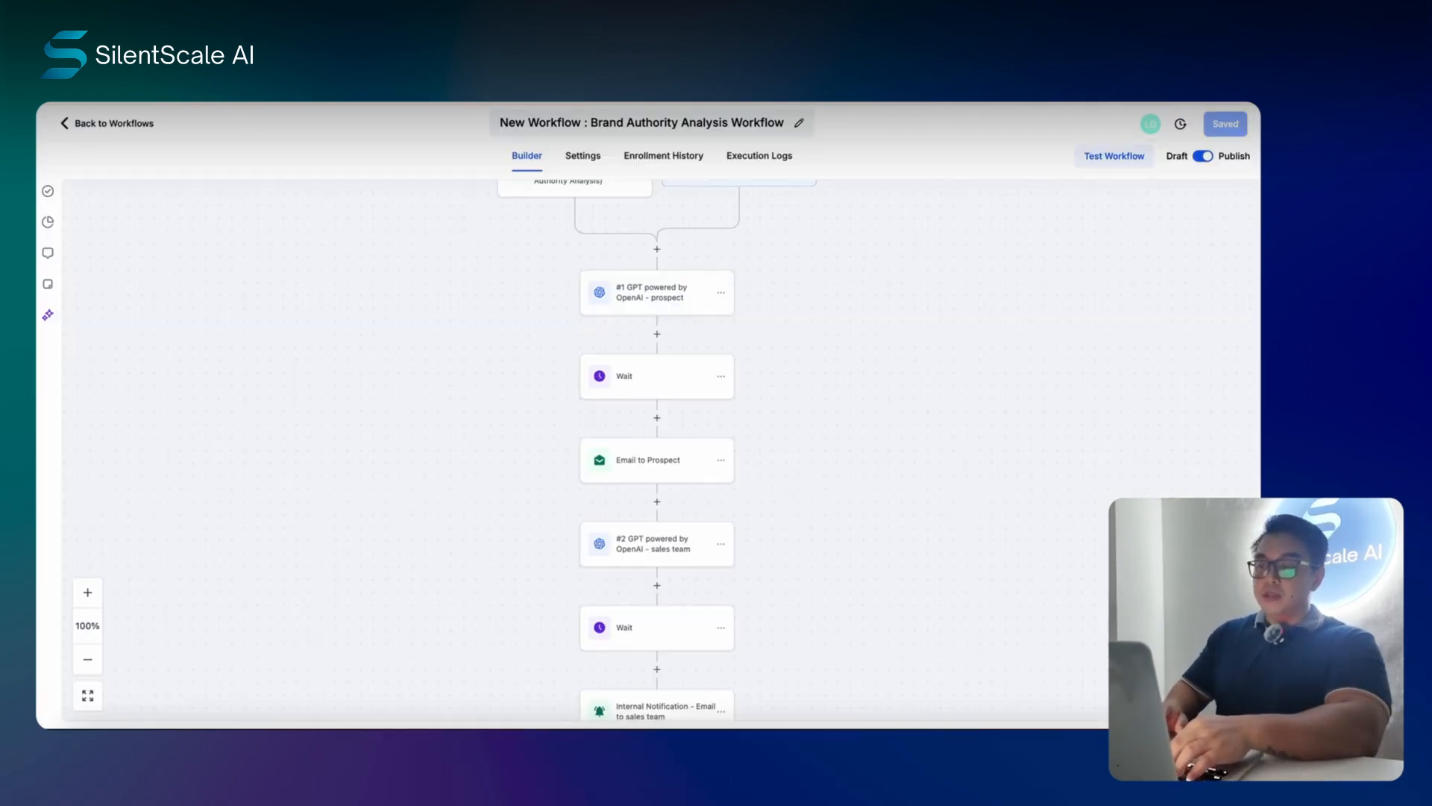
- Scroll the New Workflow builder canvas up to the survey trigger
scroll(444, 351, "up", 1)
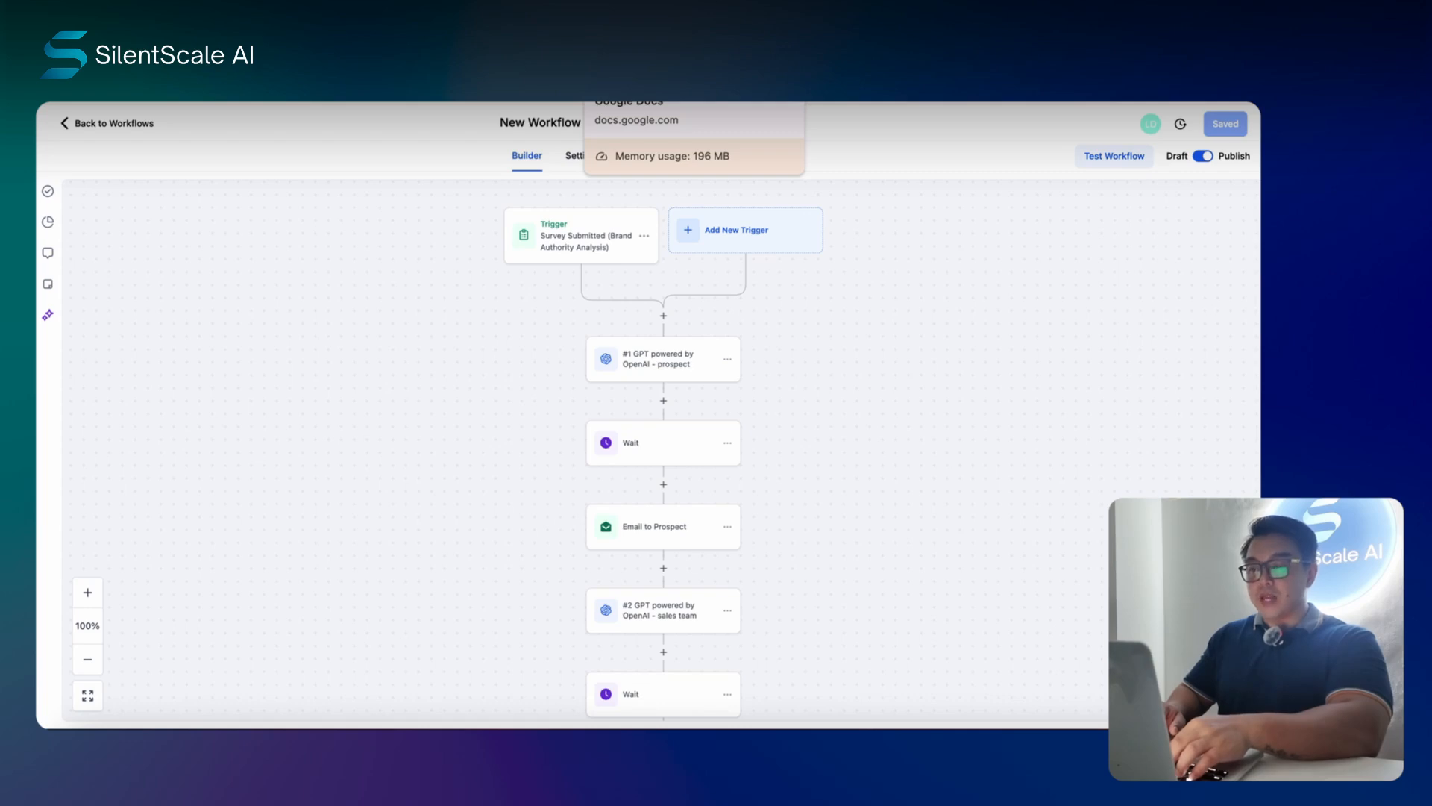
- Return to the Brand Authority Analysis (Full) document's landing-page copy in Google Docs
left_click(623, 64)
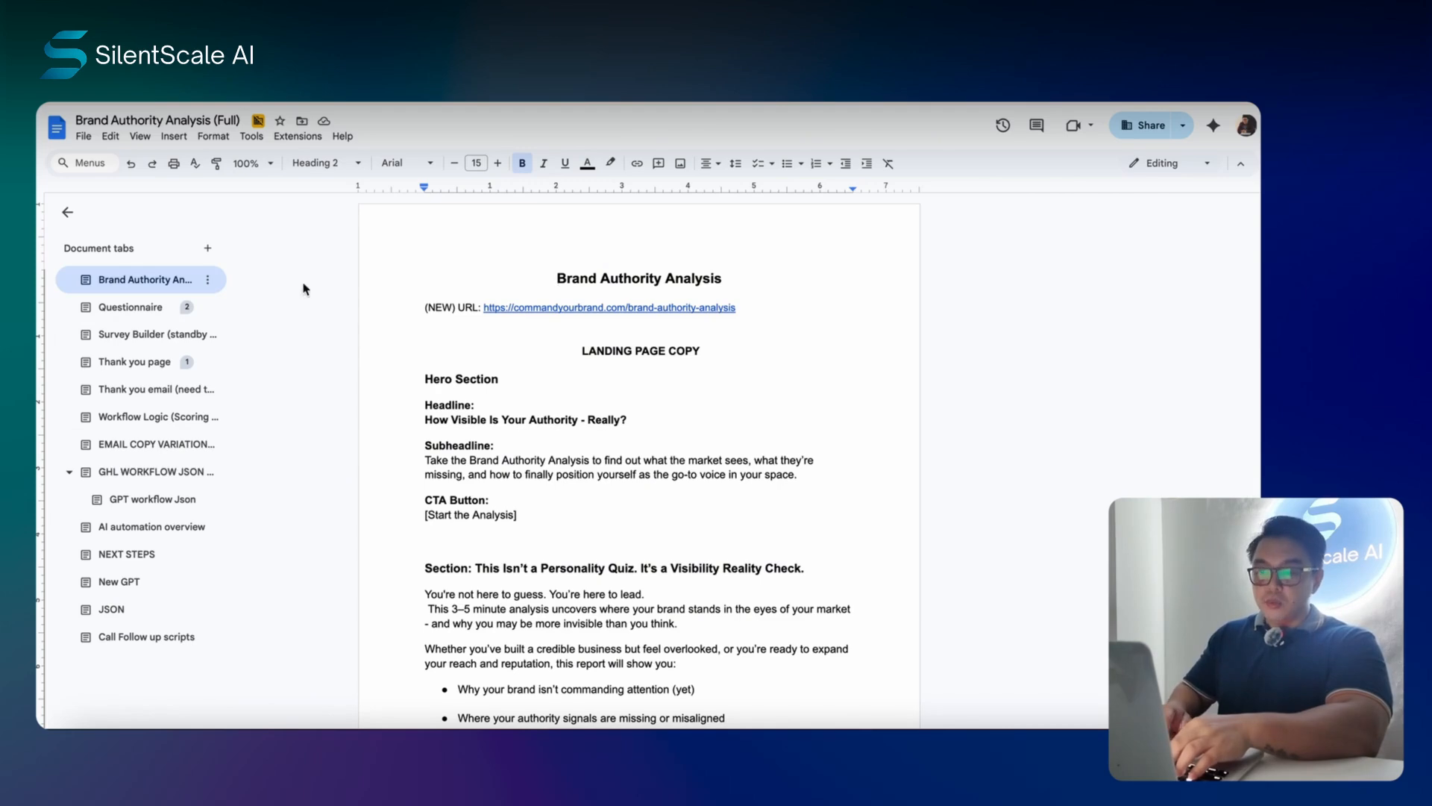
- Scroll through the Brand Authority Analysis landing-page copy
scroll(446, 257, "down", 3)
scroll(446, 256, "down", 5)
scroll(559, 336, "up", 10)
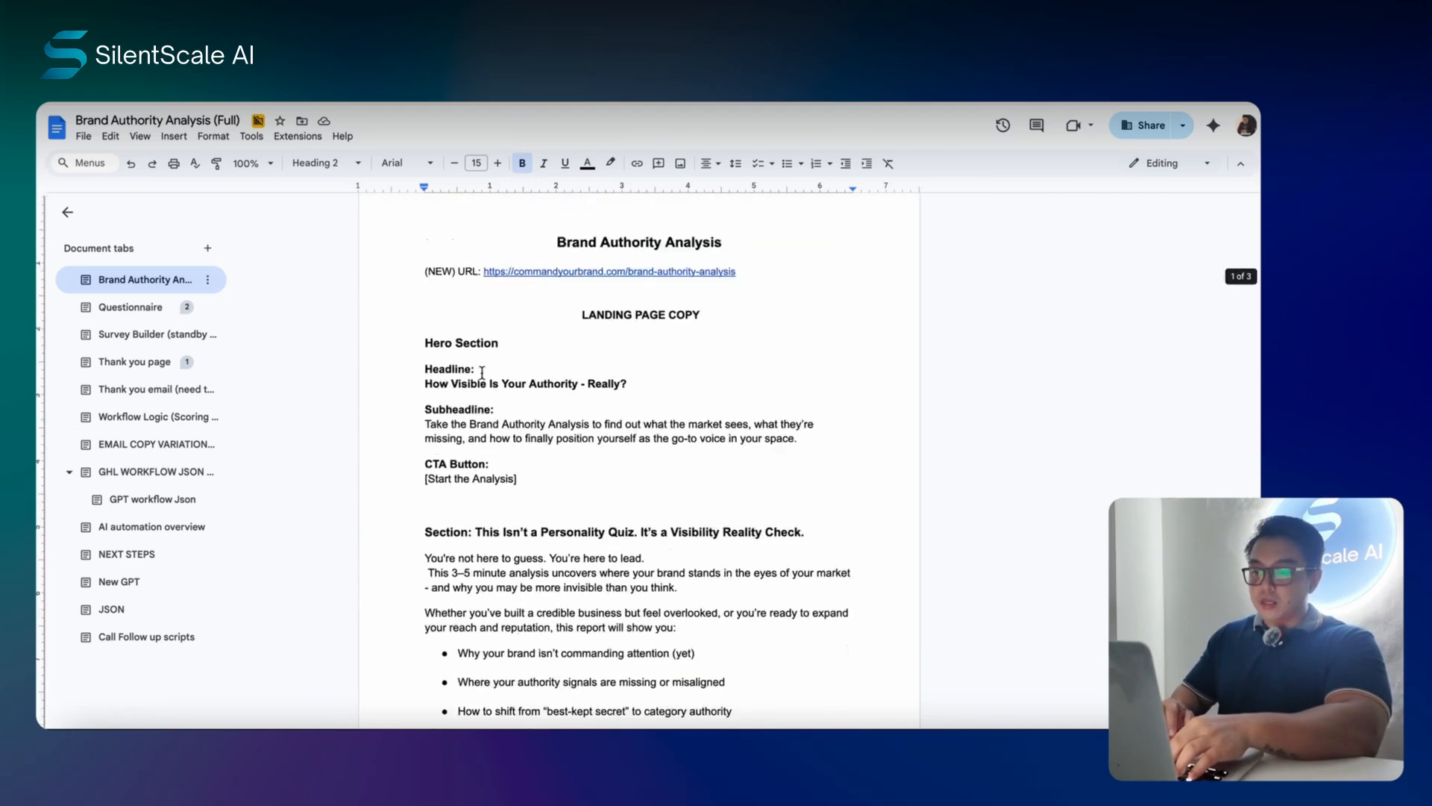
scroll(581, 415, "down", 3)
scroll(634, 358, "up", 3)
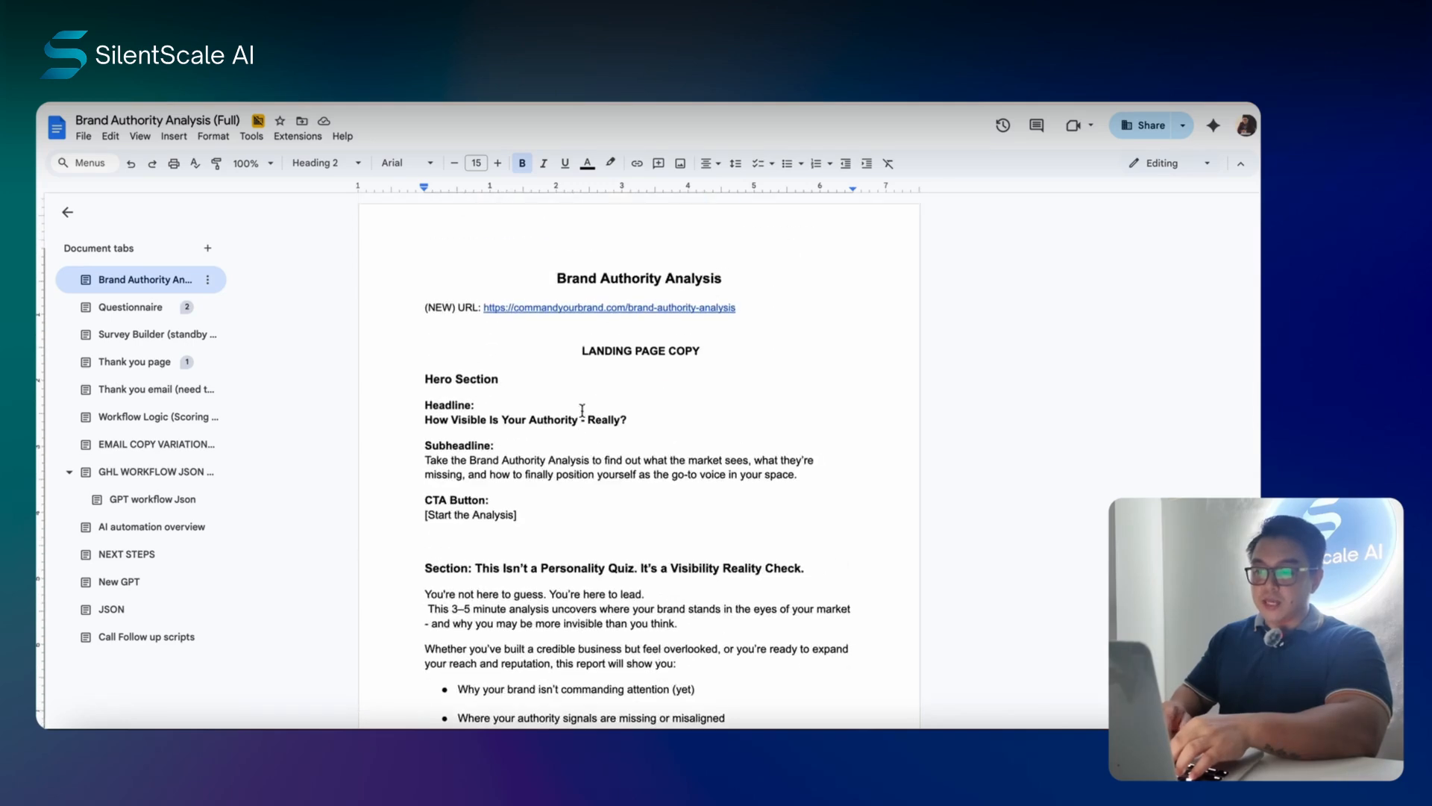
scroll(685, 378, "down", 1)
scroll(685, 378, "down", 3)
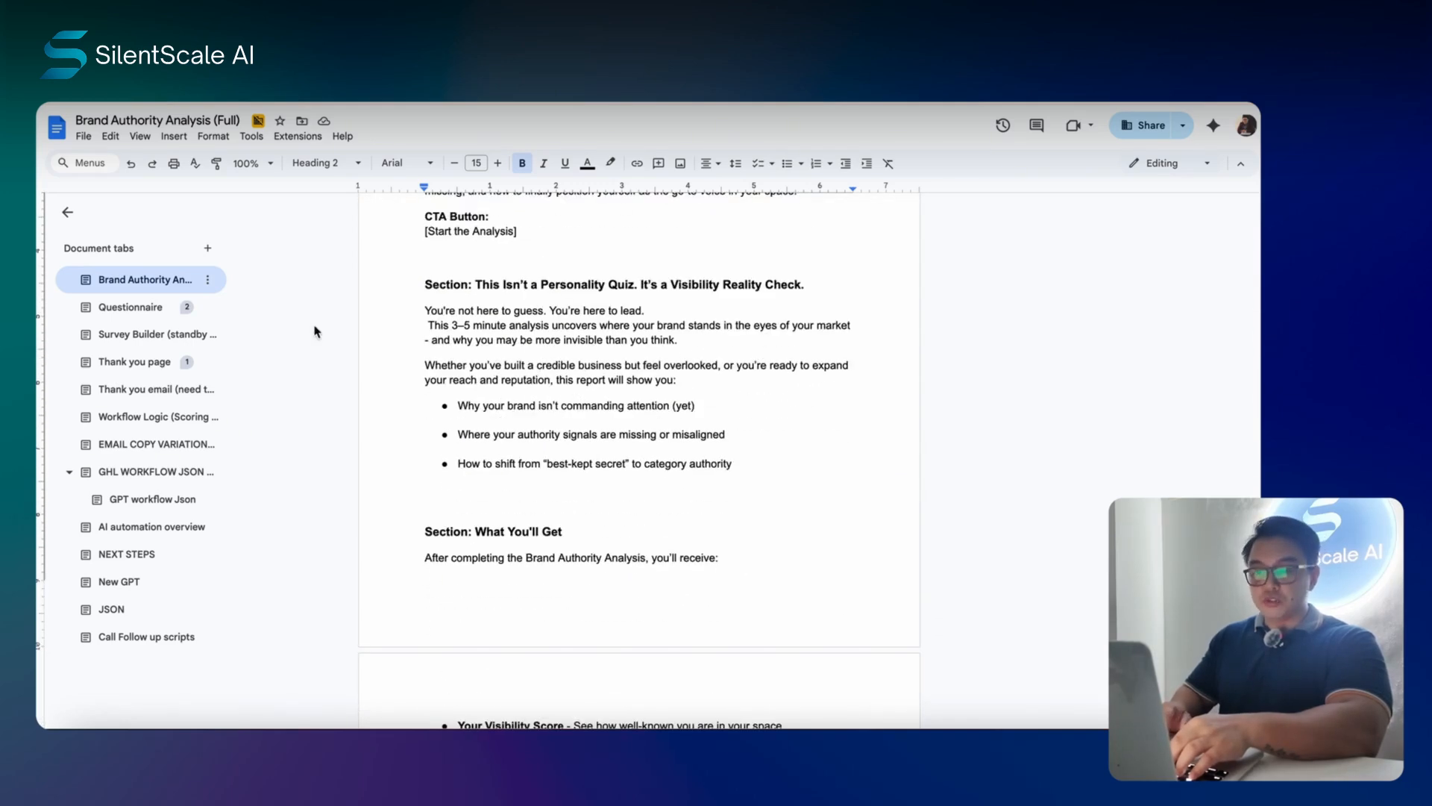
- Review the Questionnaire section's scoring table, then move to the empty Survey Builder section
left_click(131, 312)
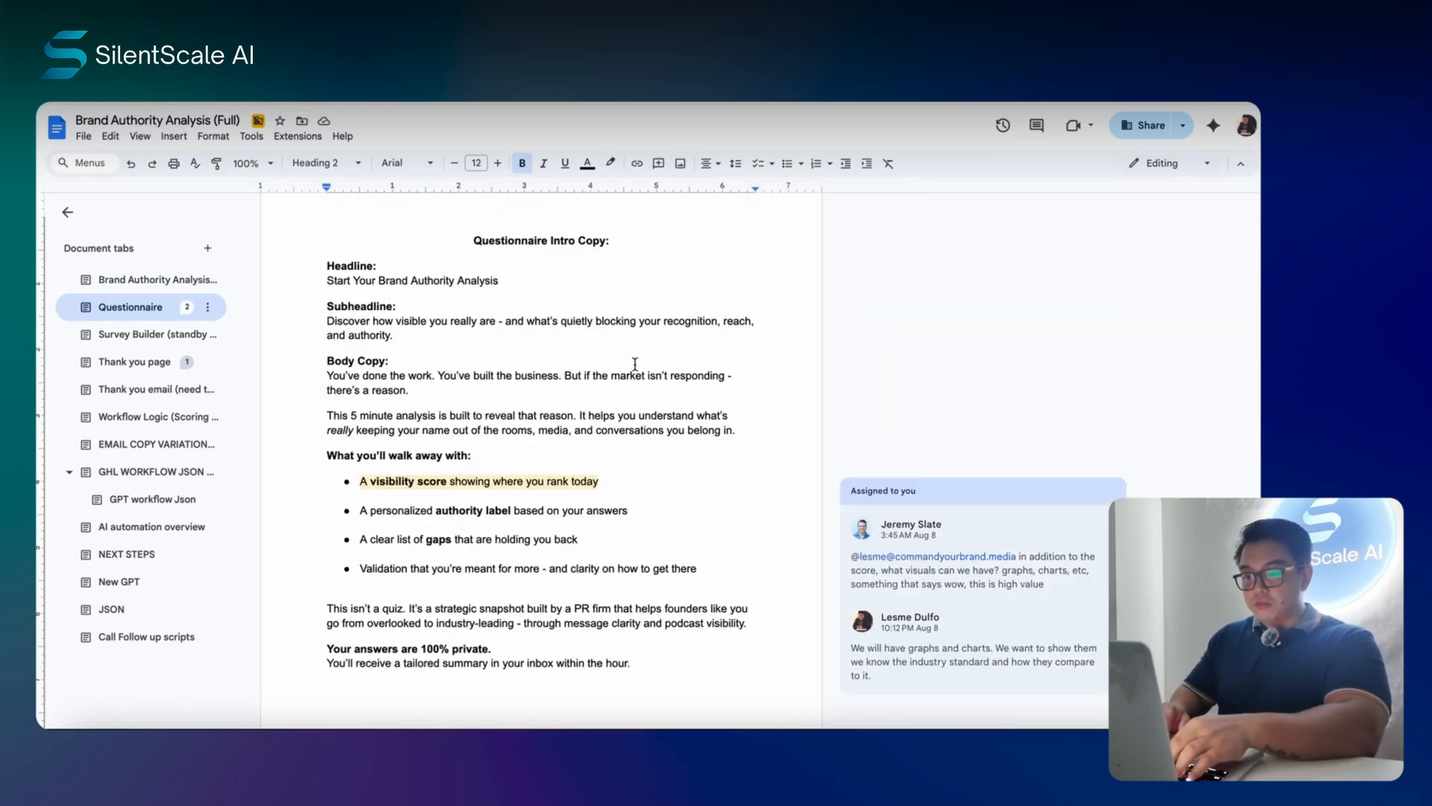
scroll(631, 366, "down", 8)
scroll(631, 366, "down", 15)
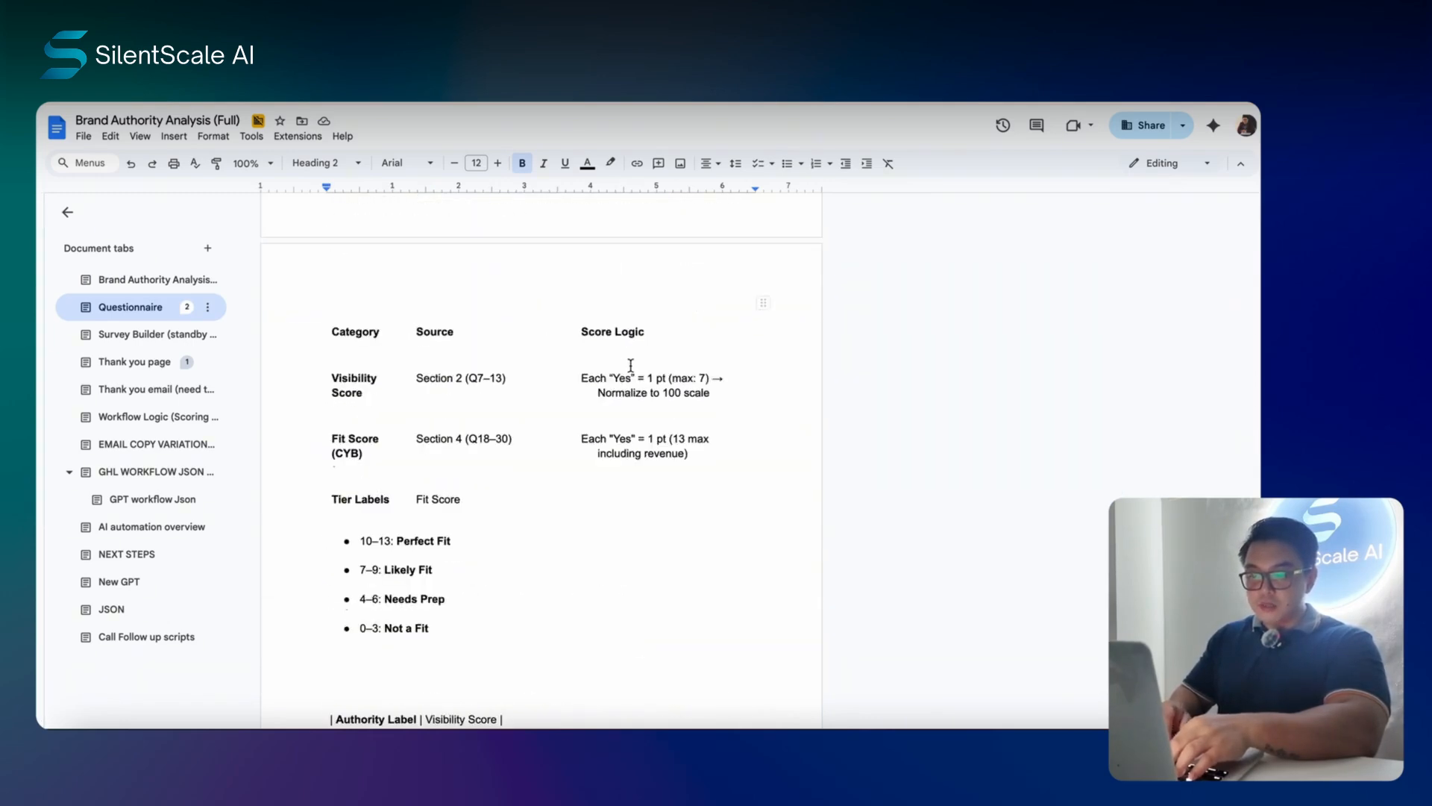
scroll(649, 403, "up", 5)
scroll(673, 344, "down", 7)
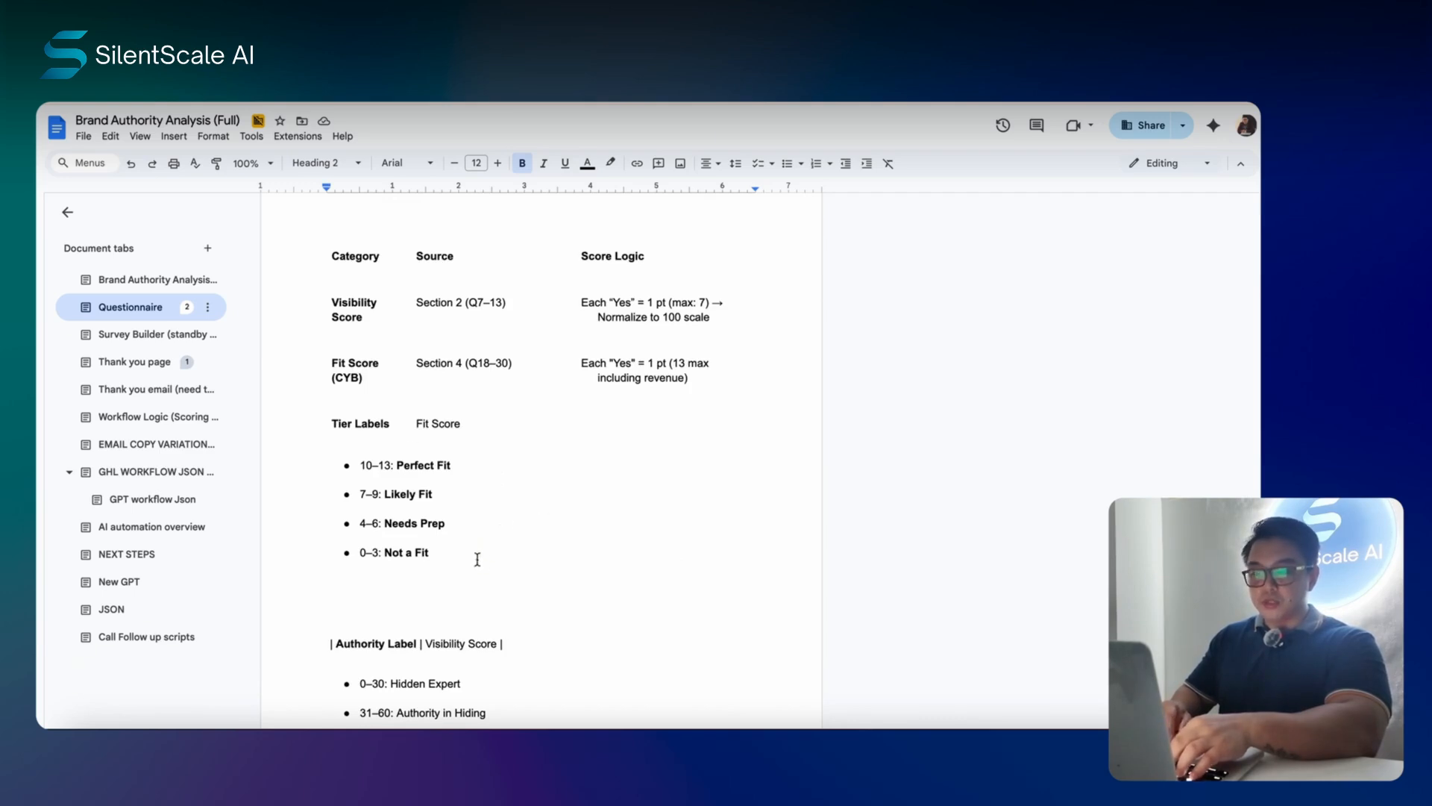
left_click(147, 341)
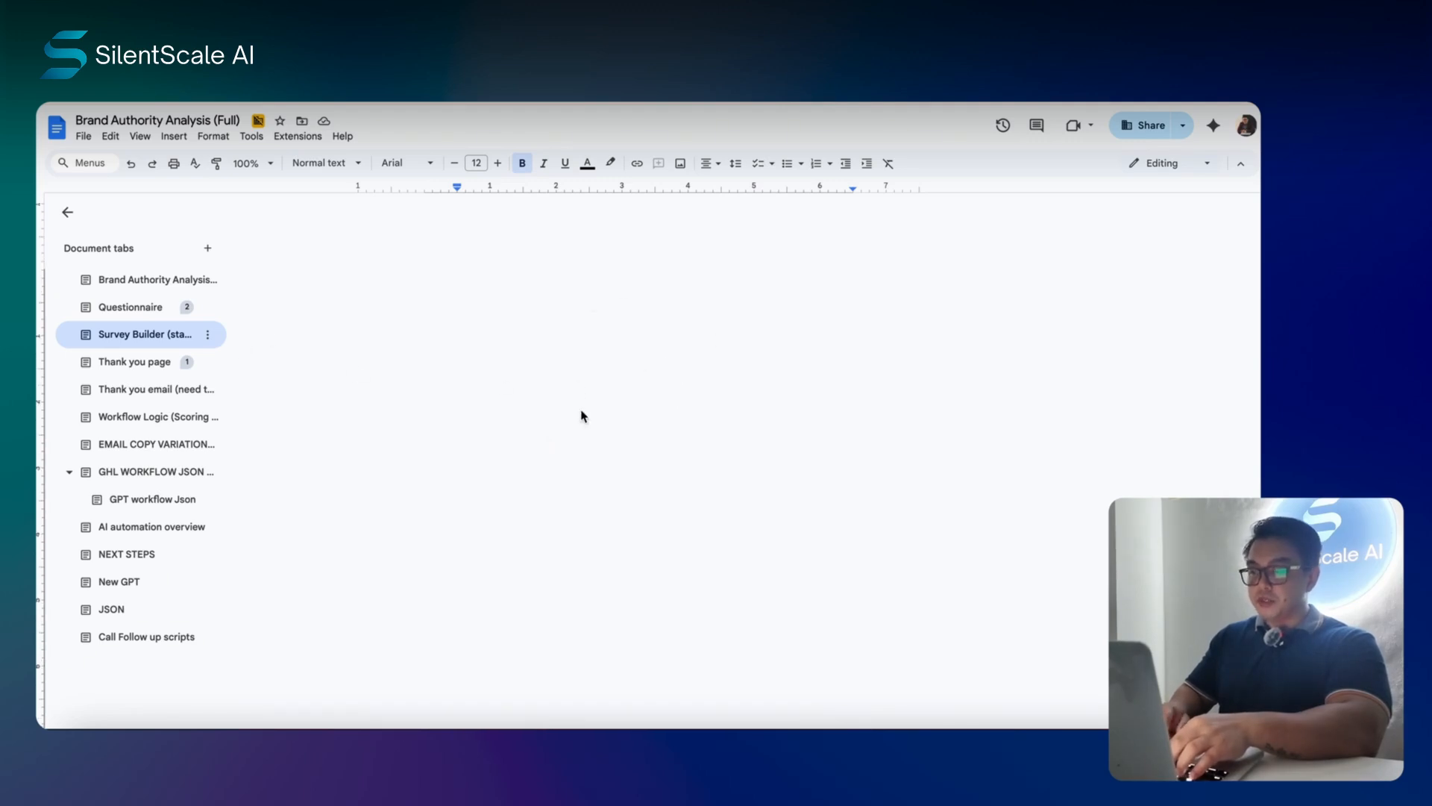
- Look over the Thank you page and Thank you email copy
scroll(683, 396, "up", 5)
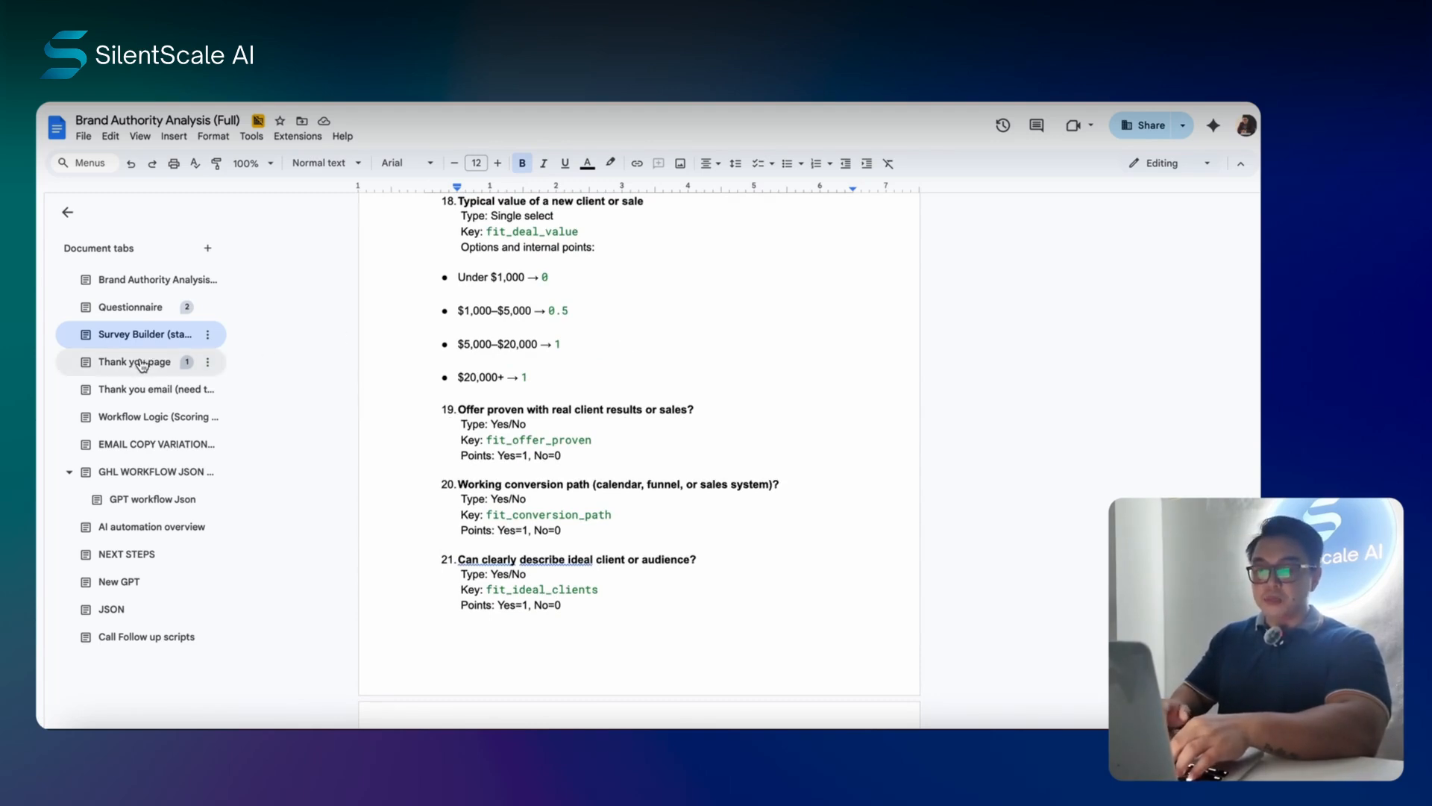
scroll(642, 369, "up", 3)
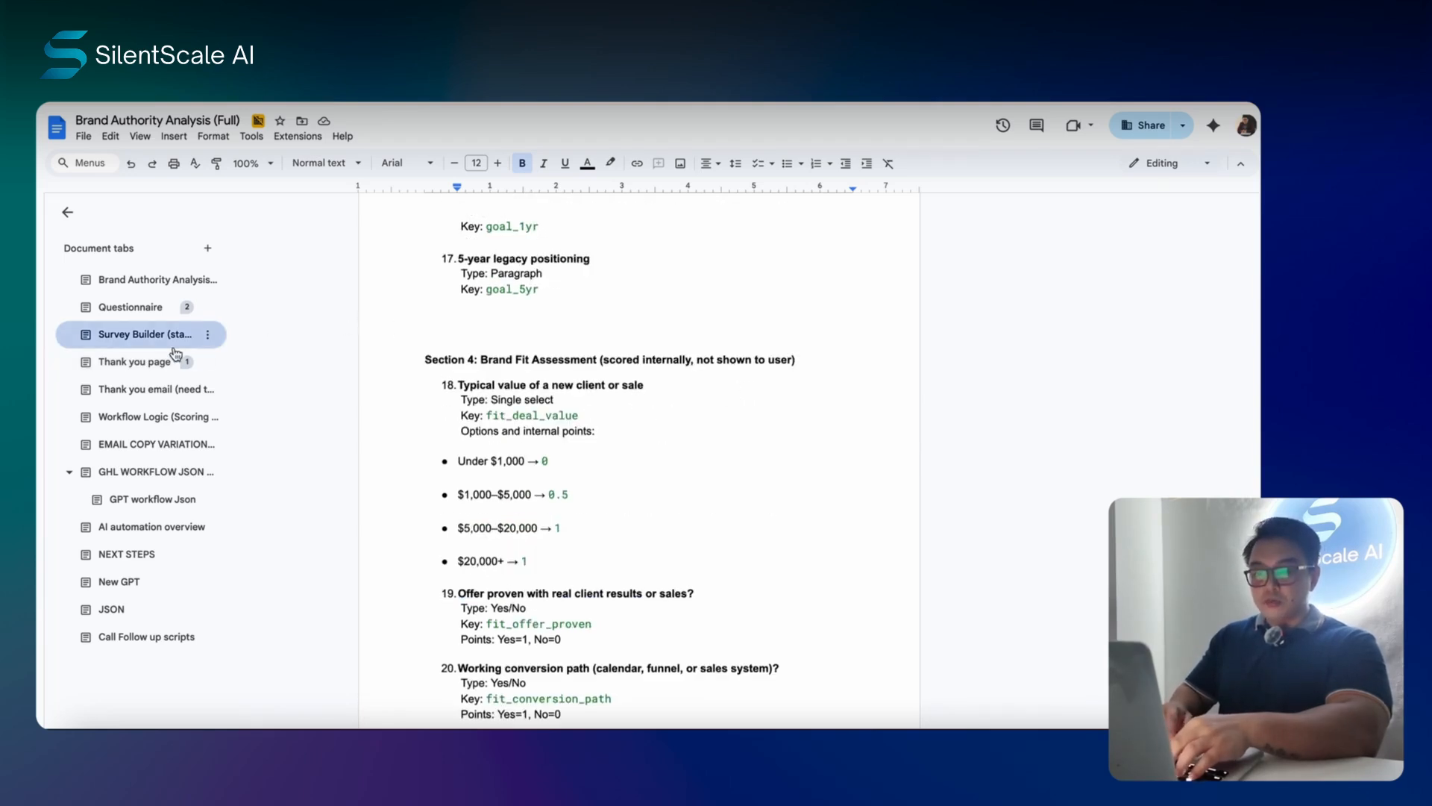
left_click(138, 362)
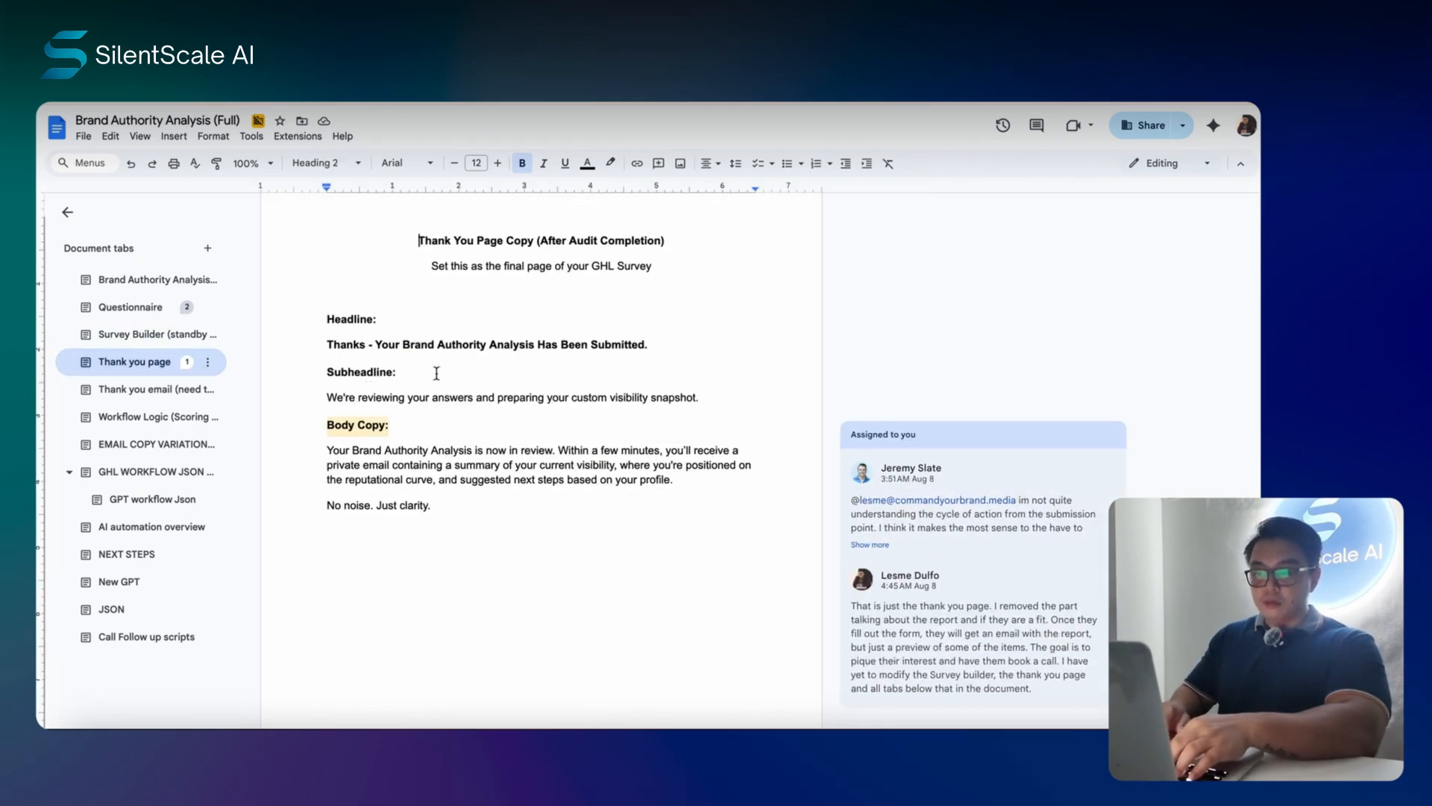
left_click(116, 389)
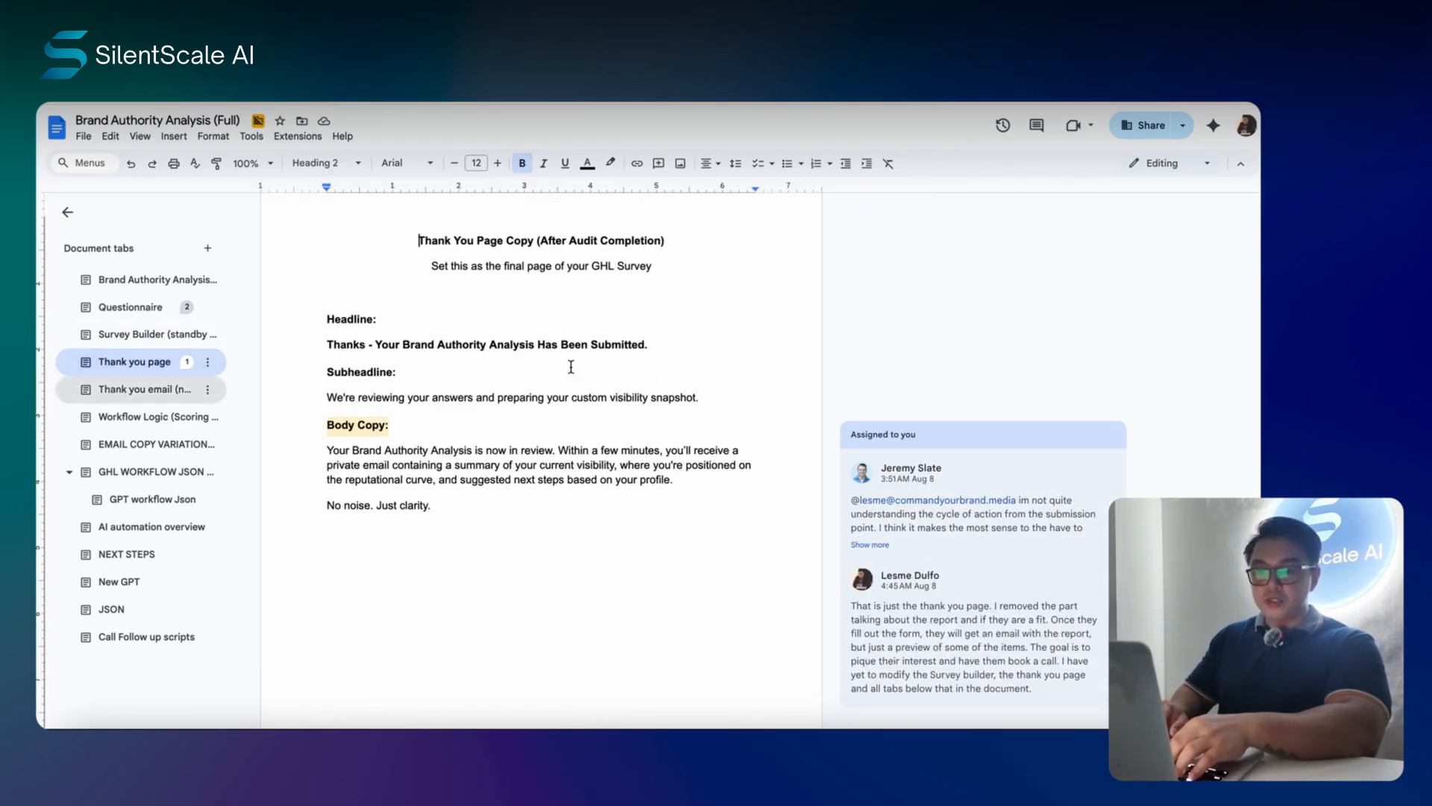
- Read the Workflow Logic (Scoring + Tagging) branches, then reach the Email Copy Variations section
left_click(138, 419)
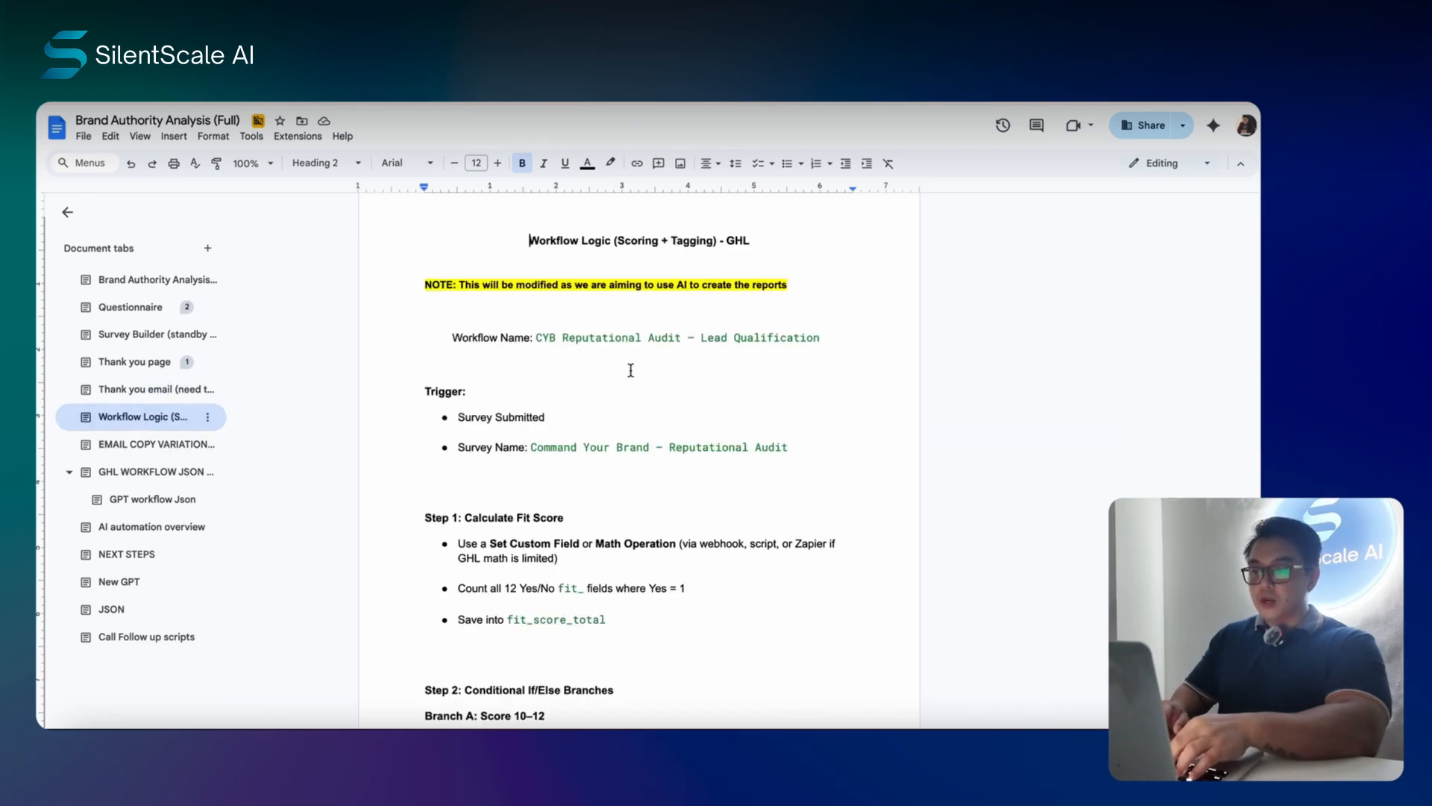
scroll(630, 370, "down", 1)
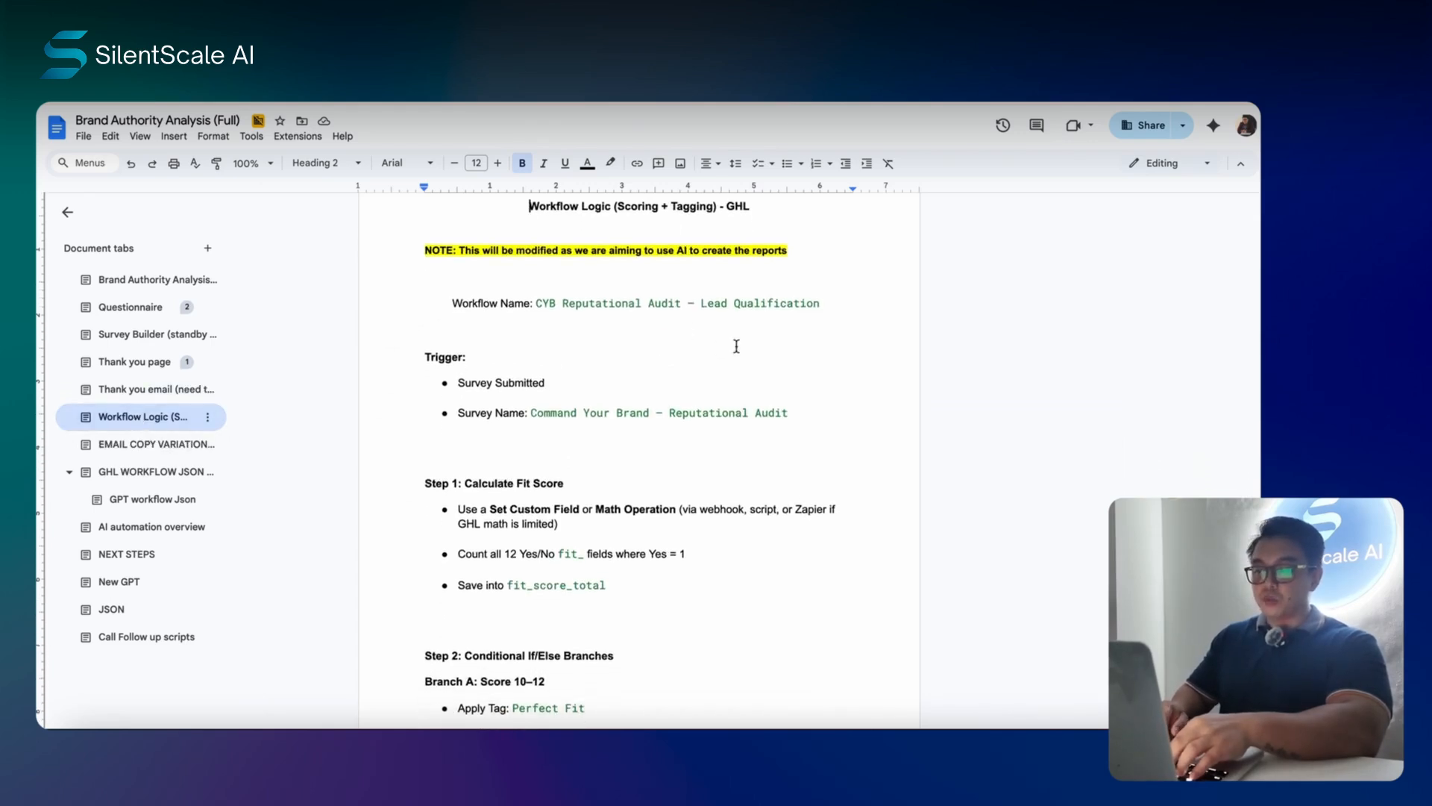
scroll(718, 355, "down", 3)
scroll(718, 355, "down", 8)
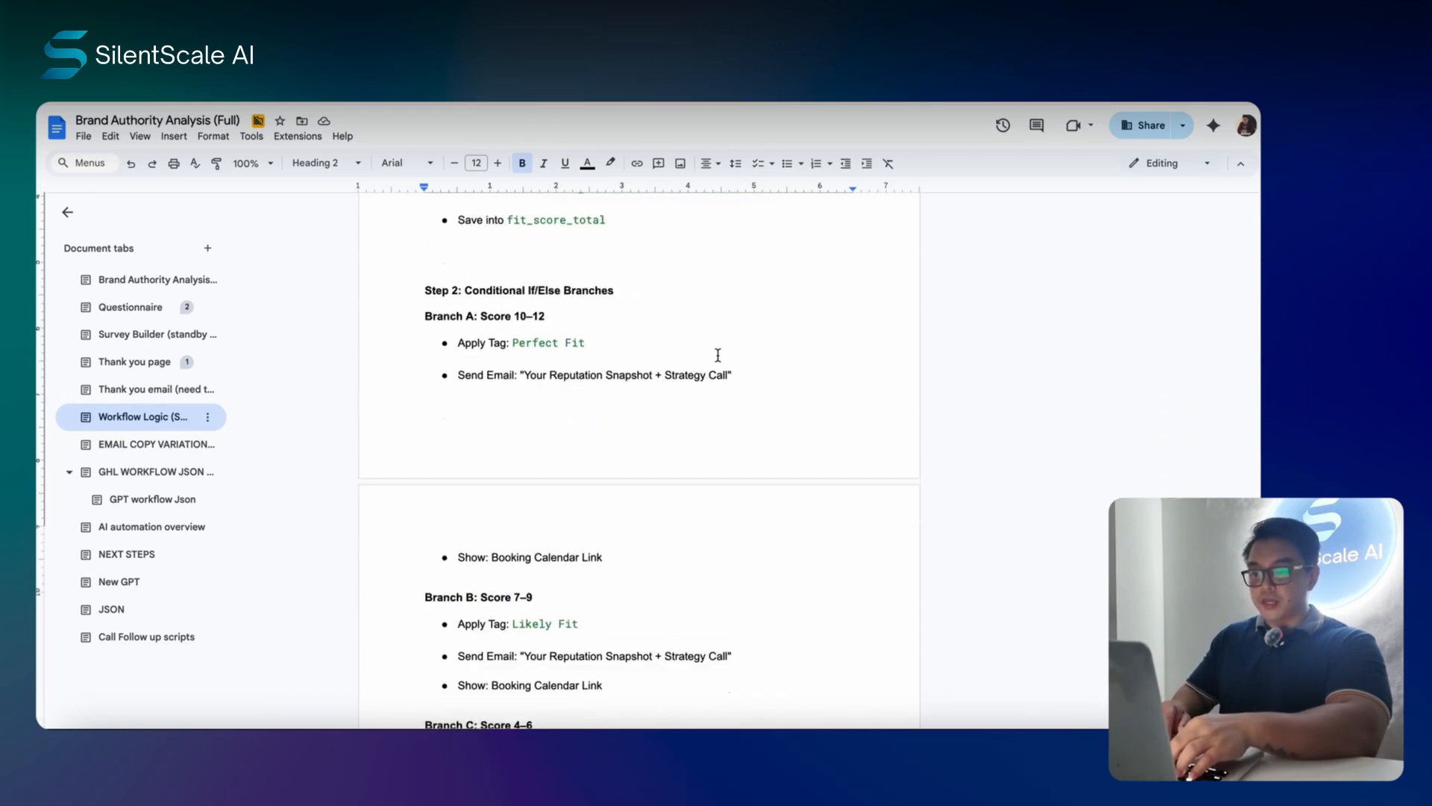
left_click(135, 448)
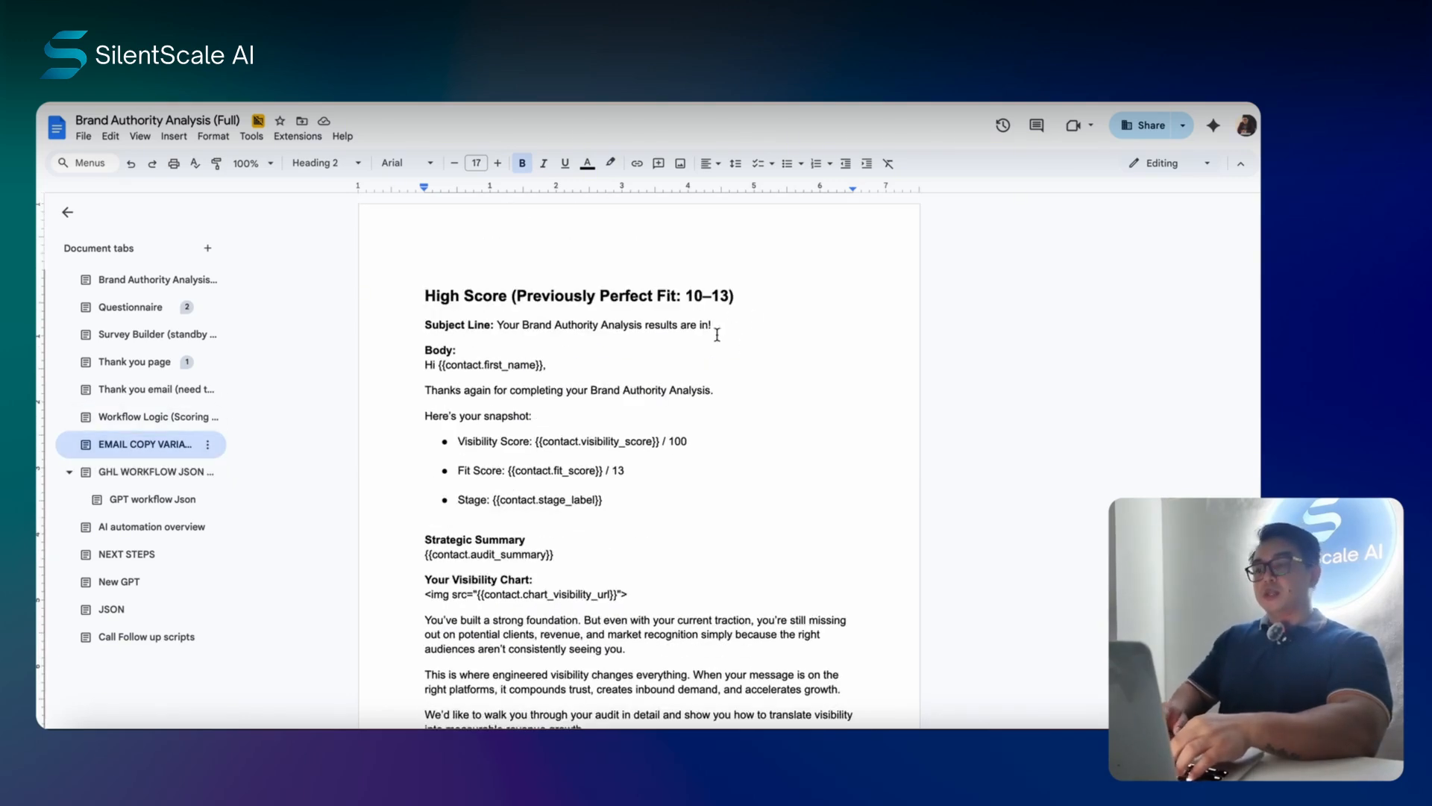
- Read through the fit-score email variations, then bring up the GHL Workflow JSON Export Structure
scroll(723, 333, "down", 10)
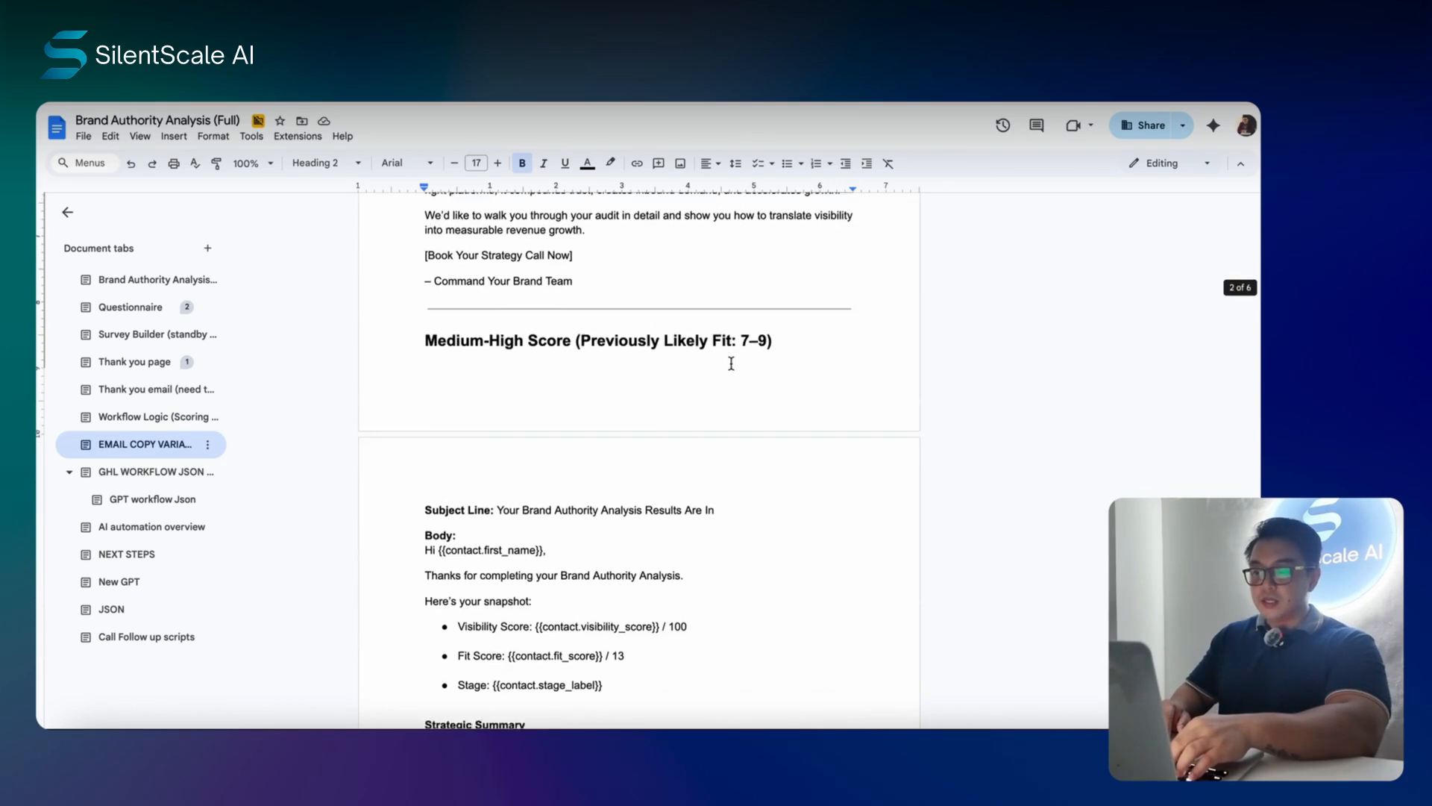
scroll(731, 363, "down", 10)
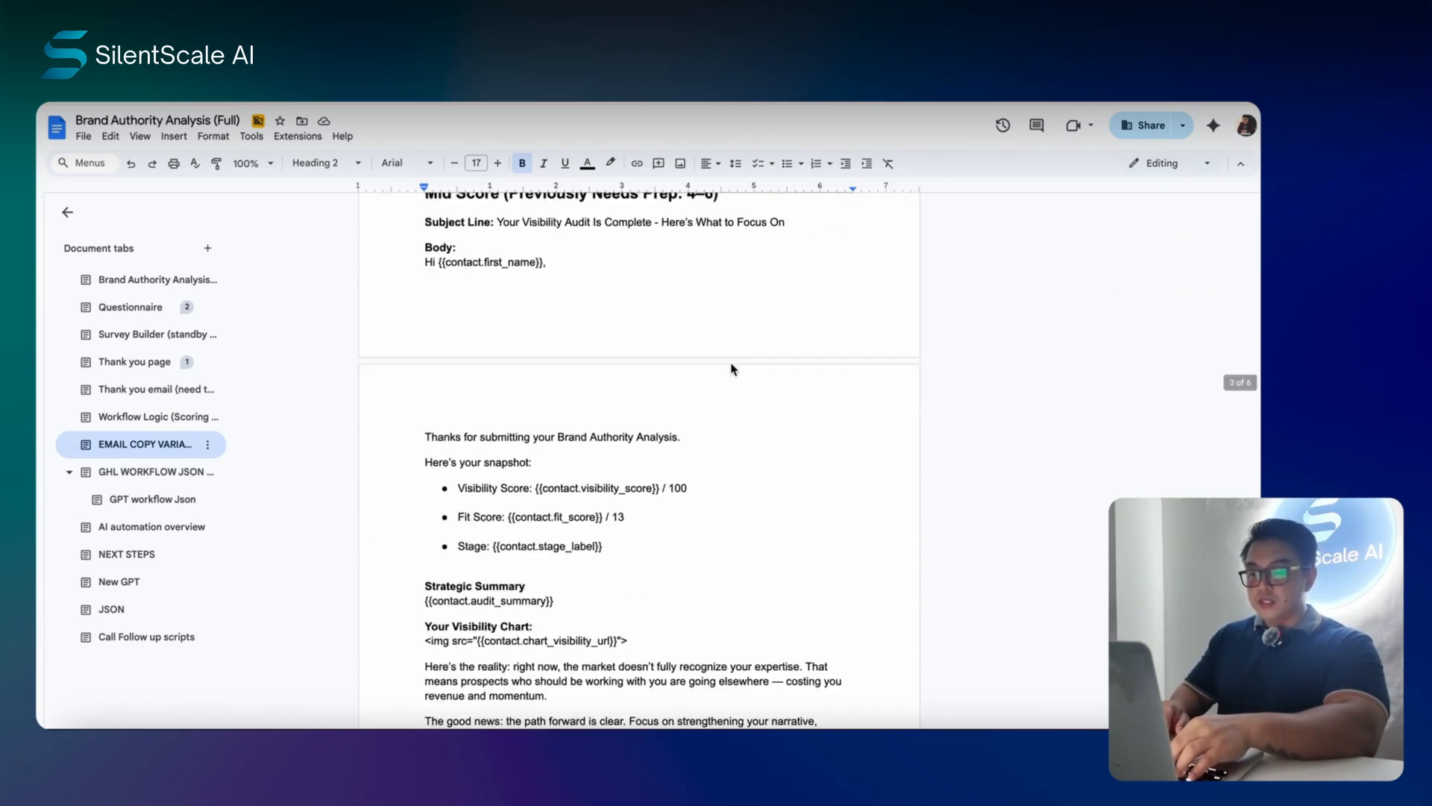
scroll(731, 363, "down", 8)
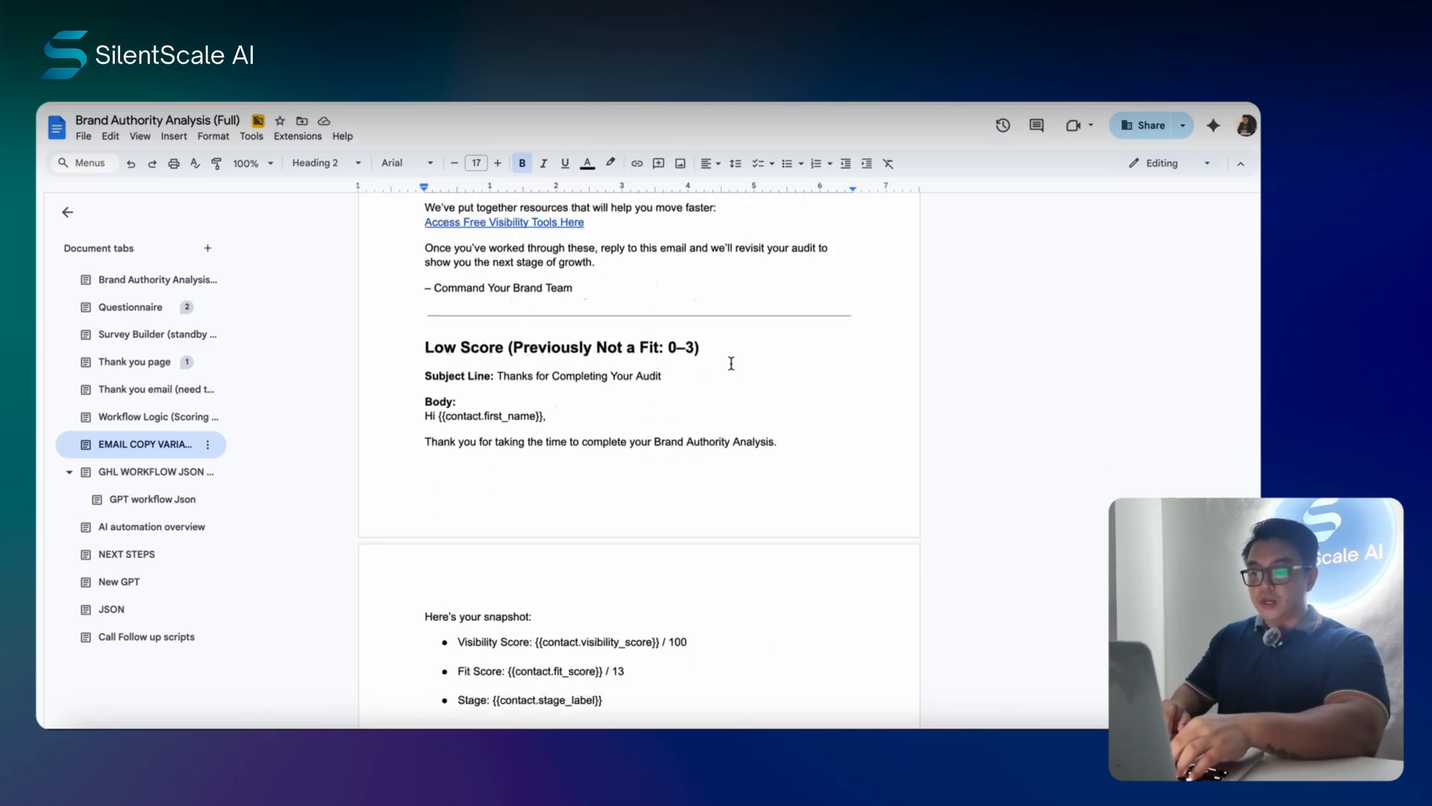
scroll(731, 363, "up", 20)
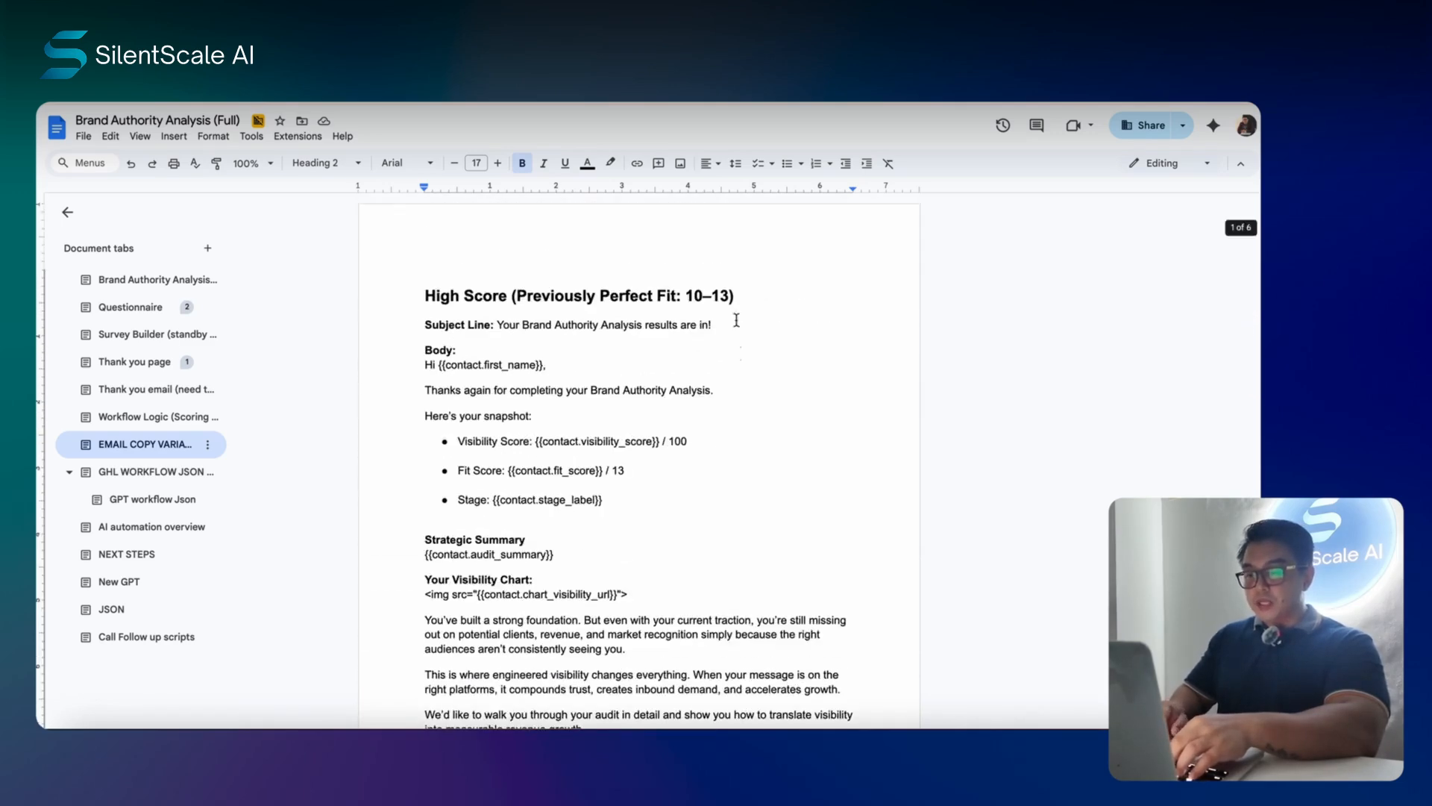
scroll(739, 384, "down", 1)
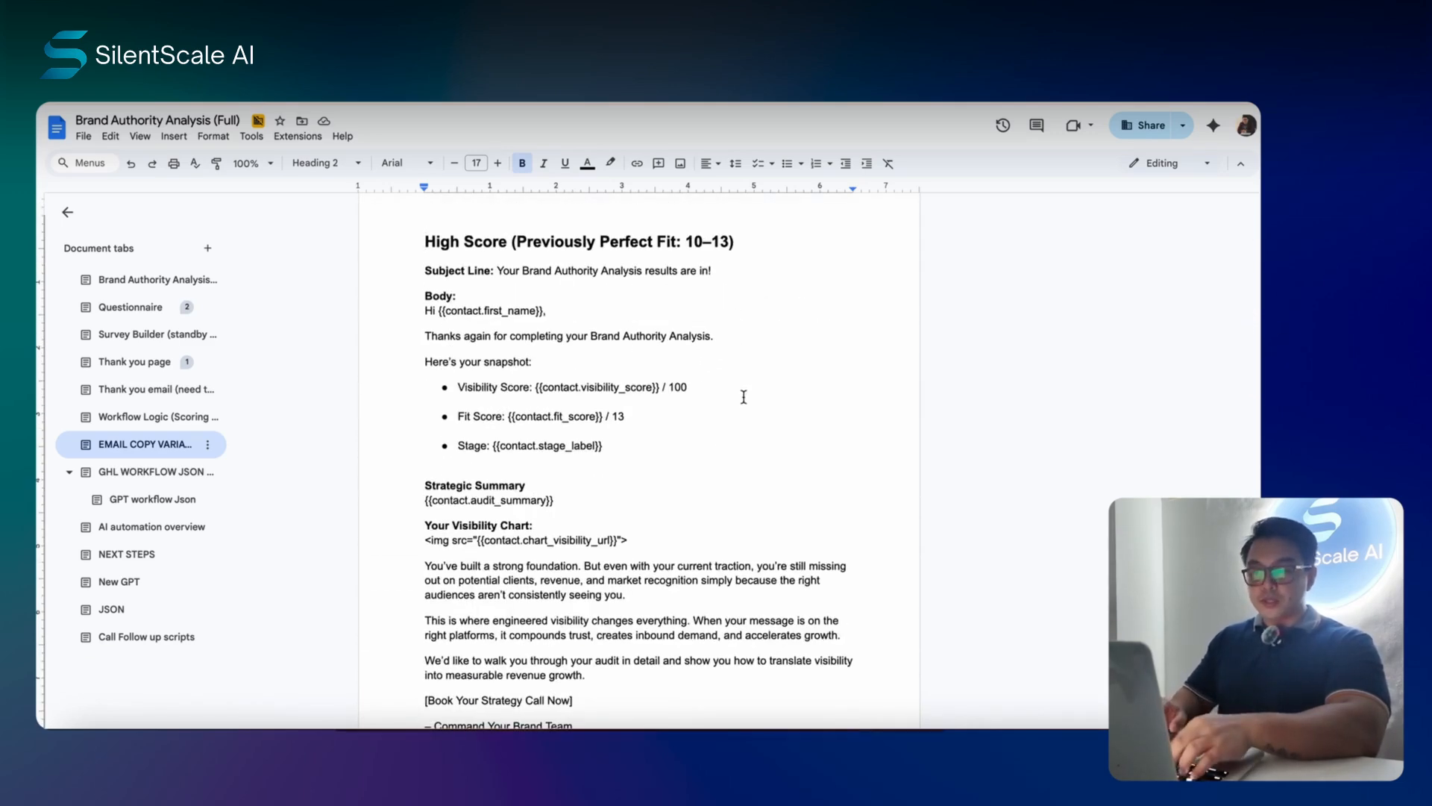
scroll(735, 358, "down", 2)
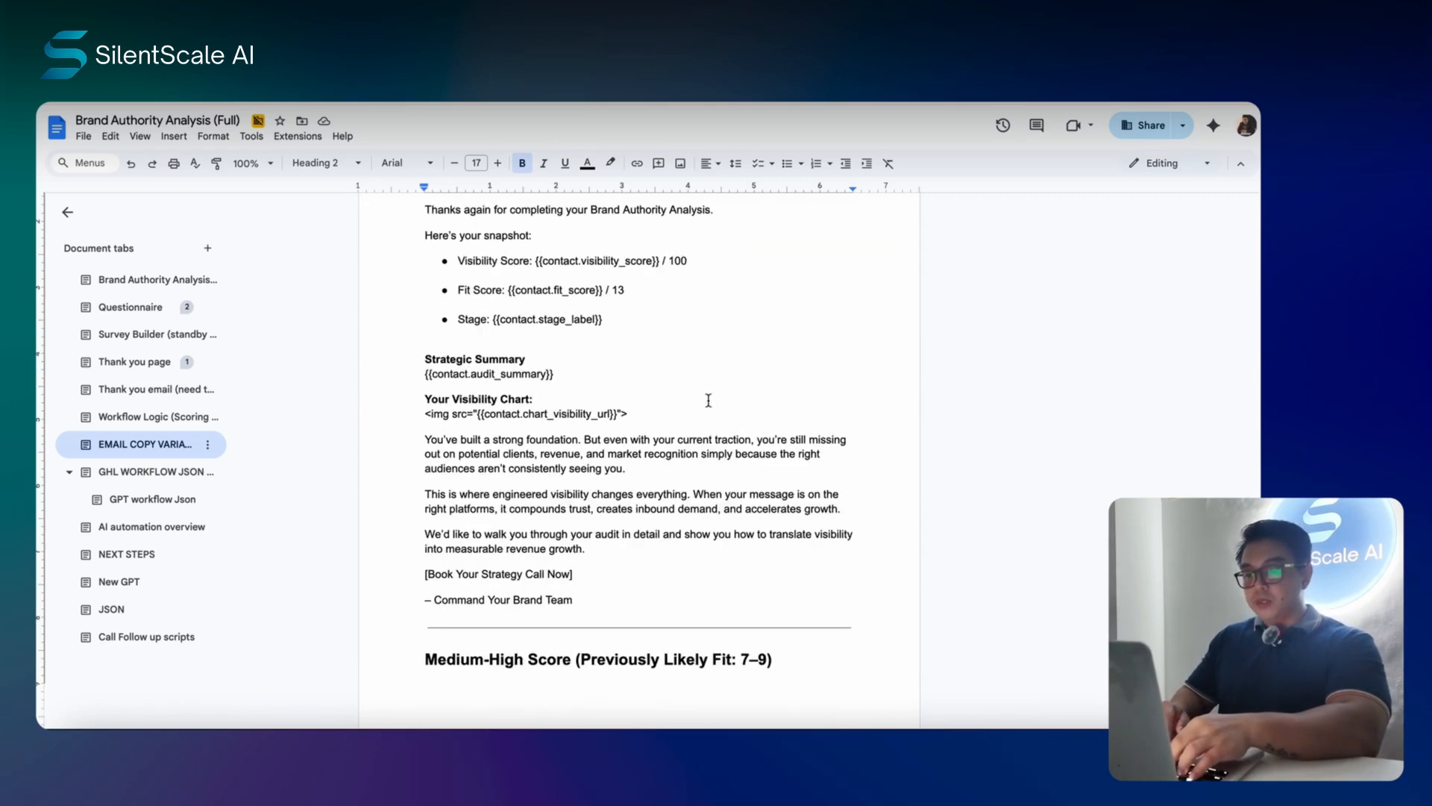
scroll(708, 400, "up", 2)
scroll(692, 358, "down", 2)
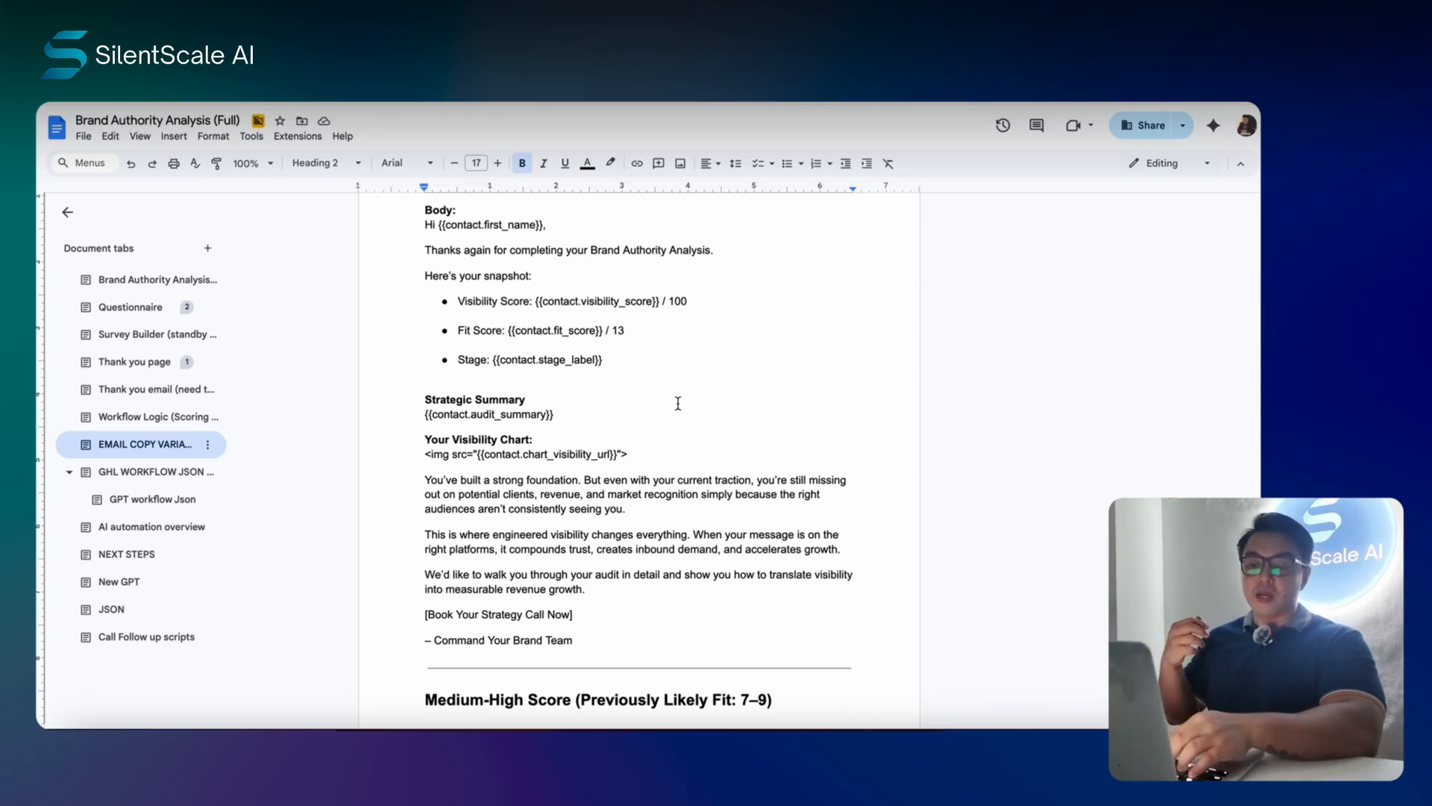
left_click(173, 477)
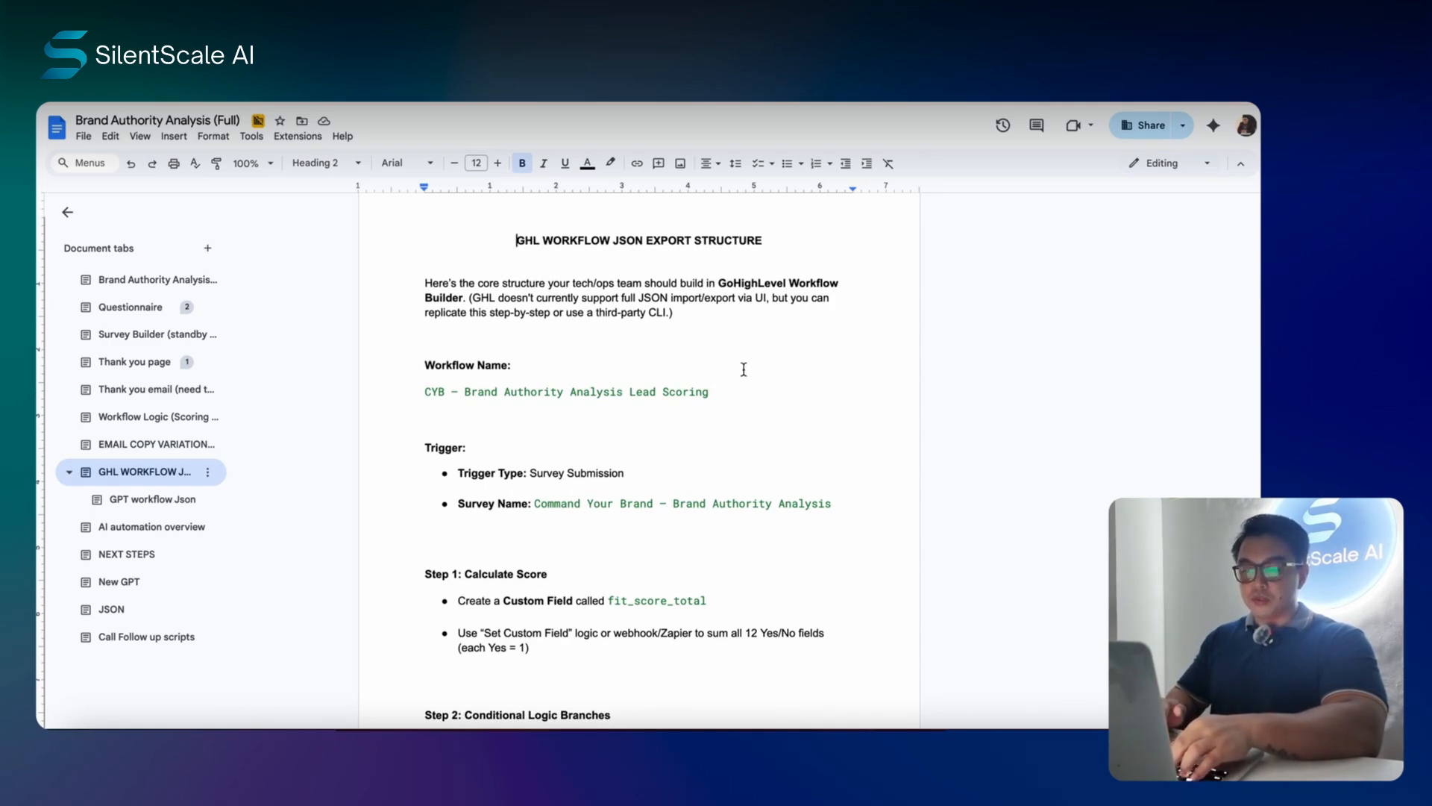
- Scroll through the AI automation overview and its GPT workflow JSON subsection
scroll(743, 369, "down", 15)
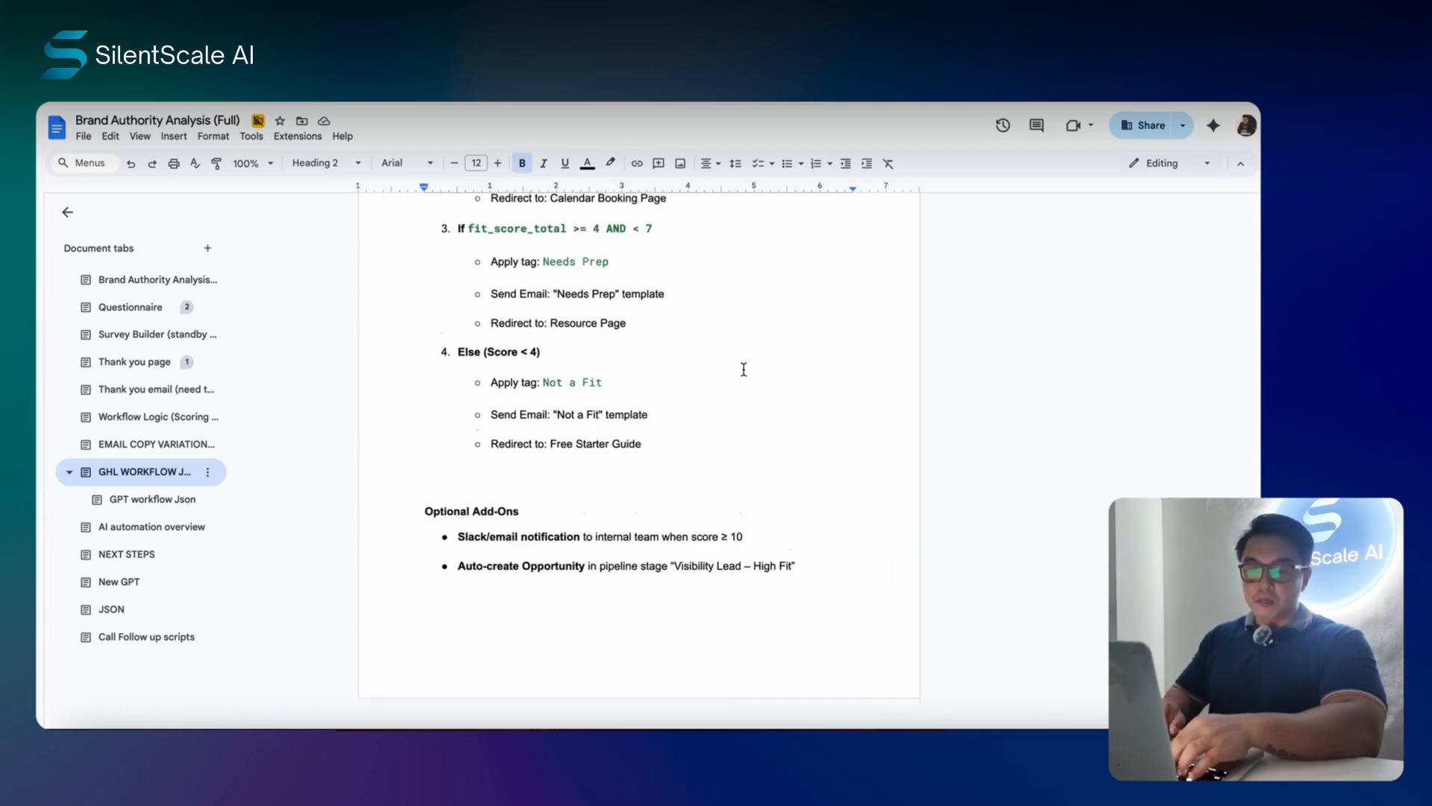
left_click(148, 496)
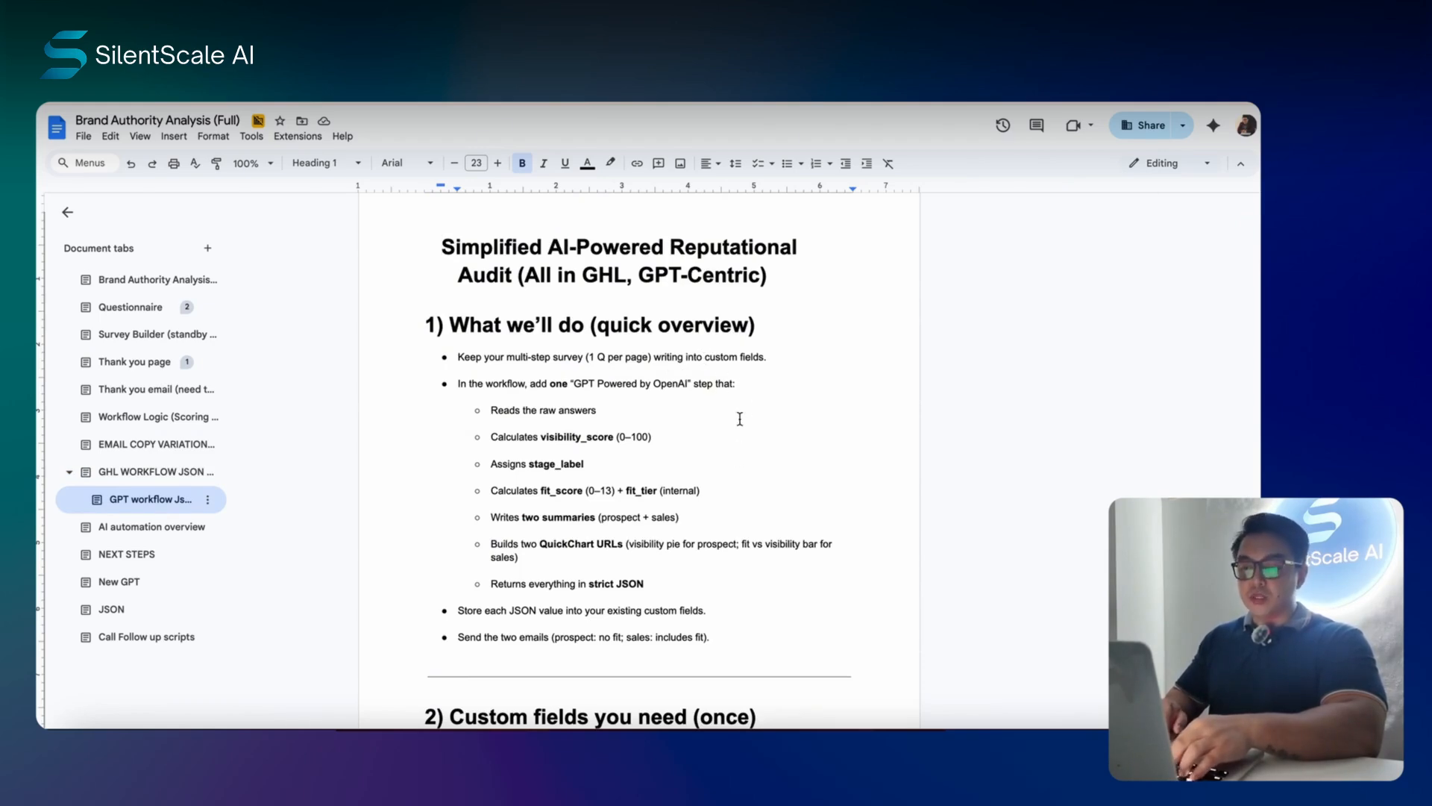
scroll(746, 418, "down", 8)
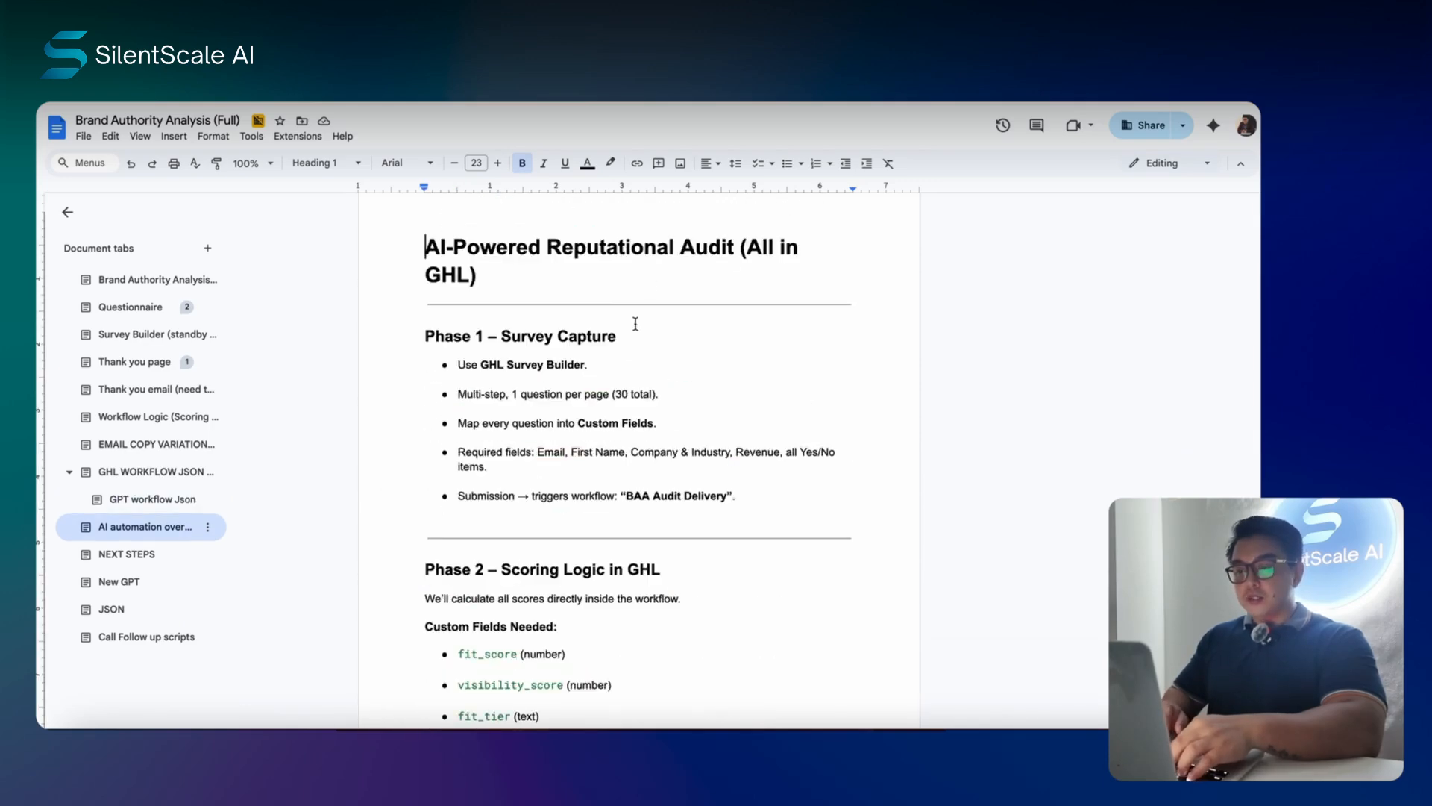
scroll(682, 362, "down", 1)
scroll(682, 362, "down", 2)
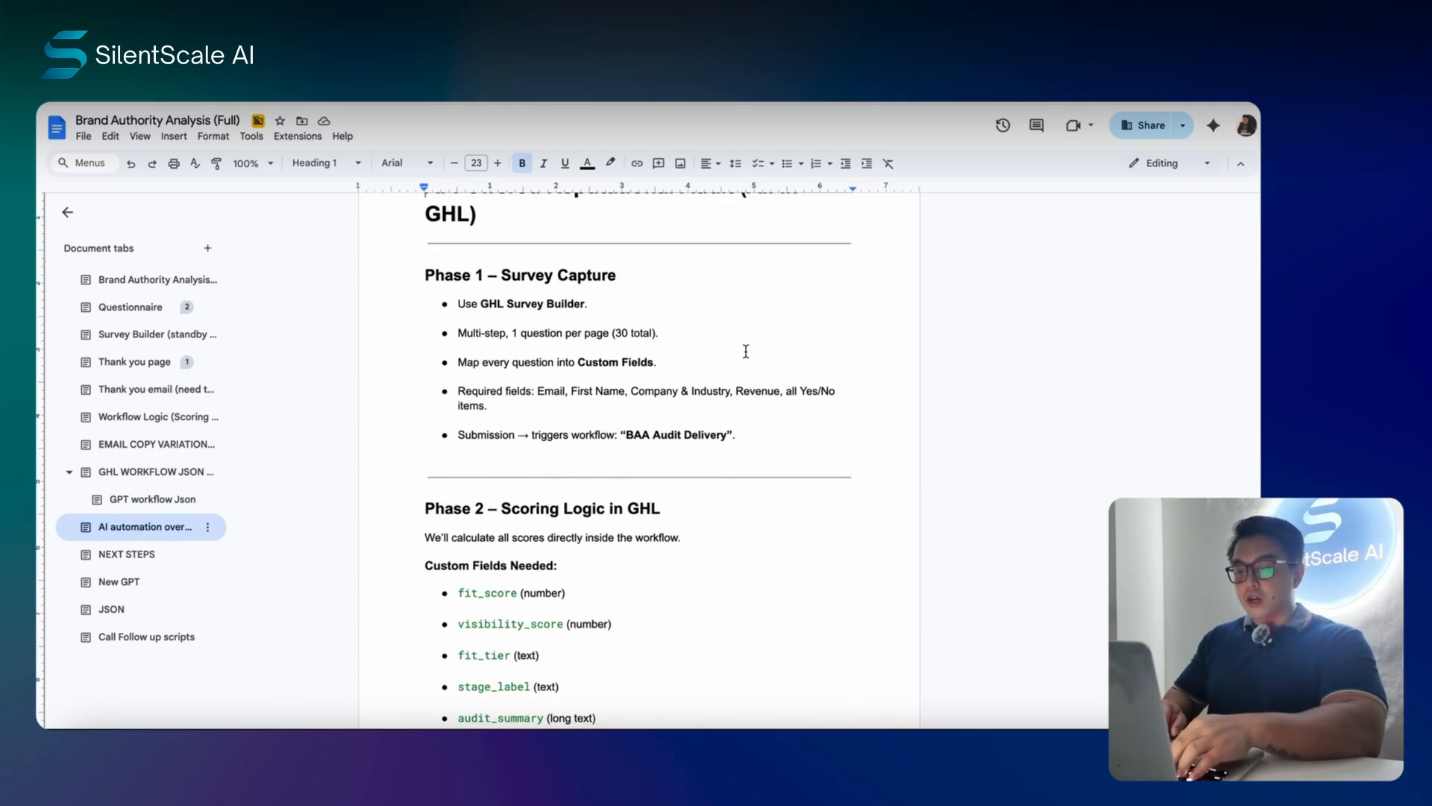
scroll(780, 332, "down", 6)
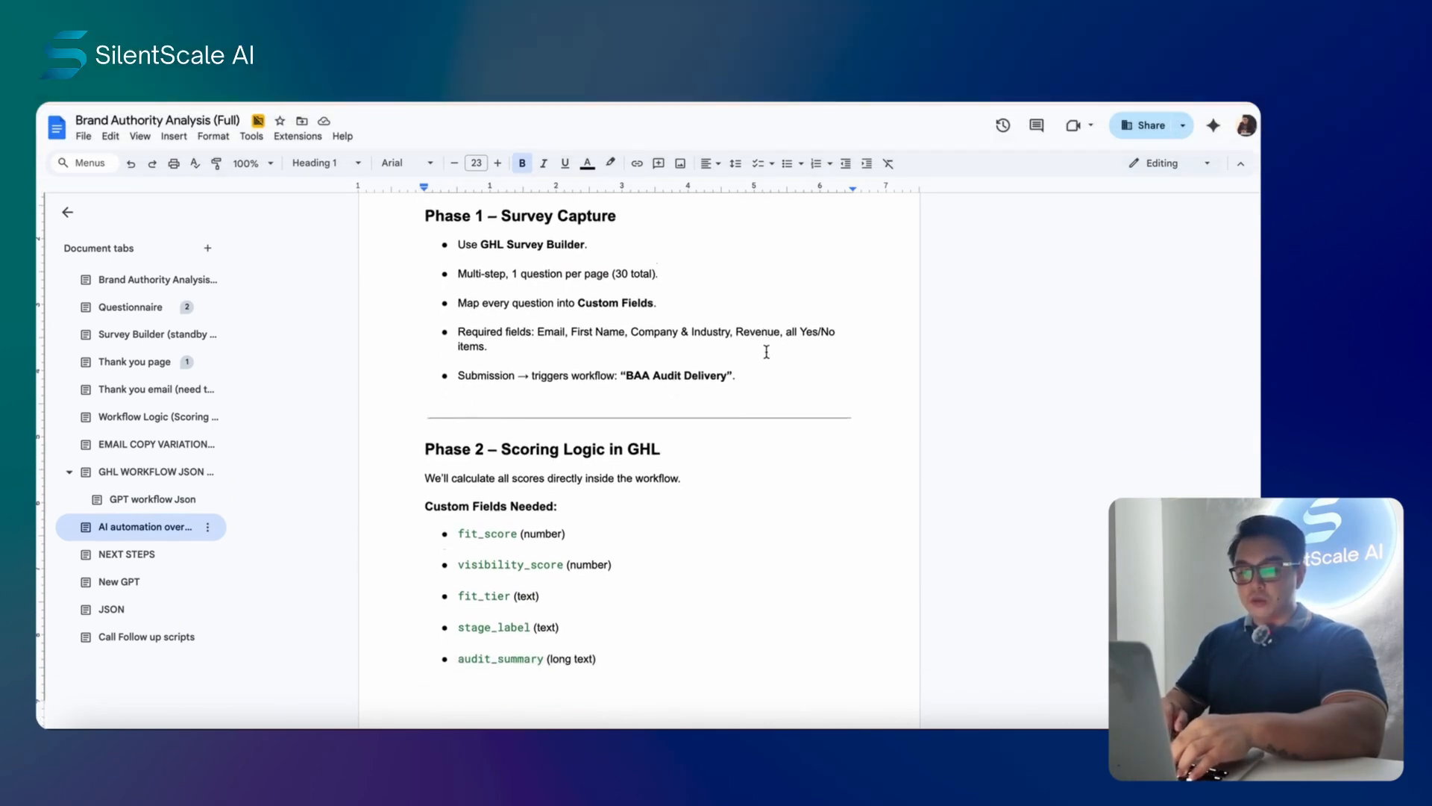
scroll(766, 351, "down", 4)
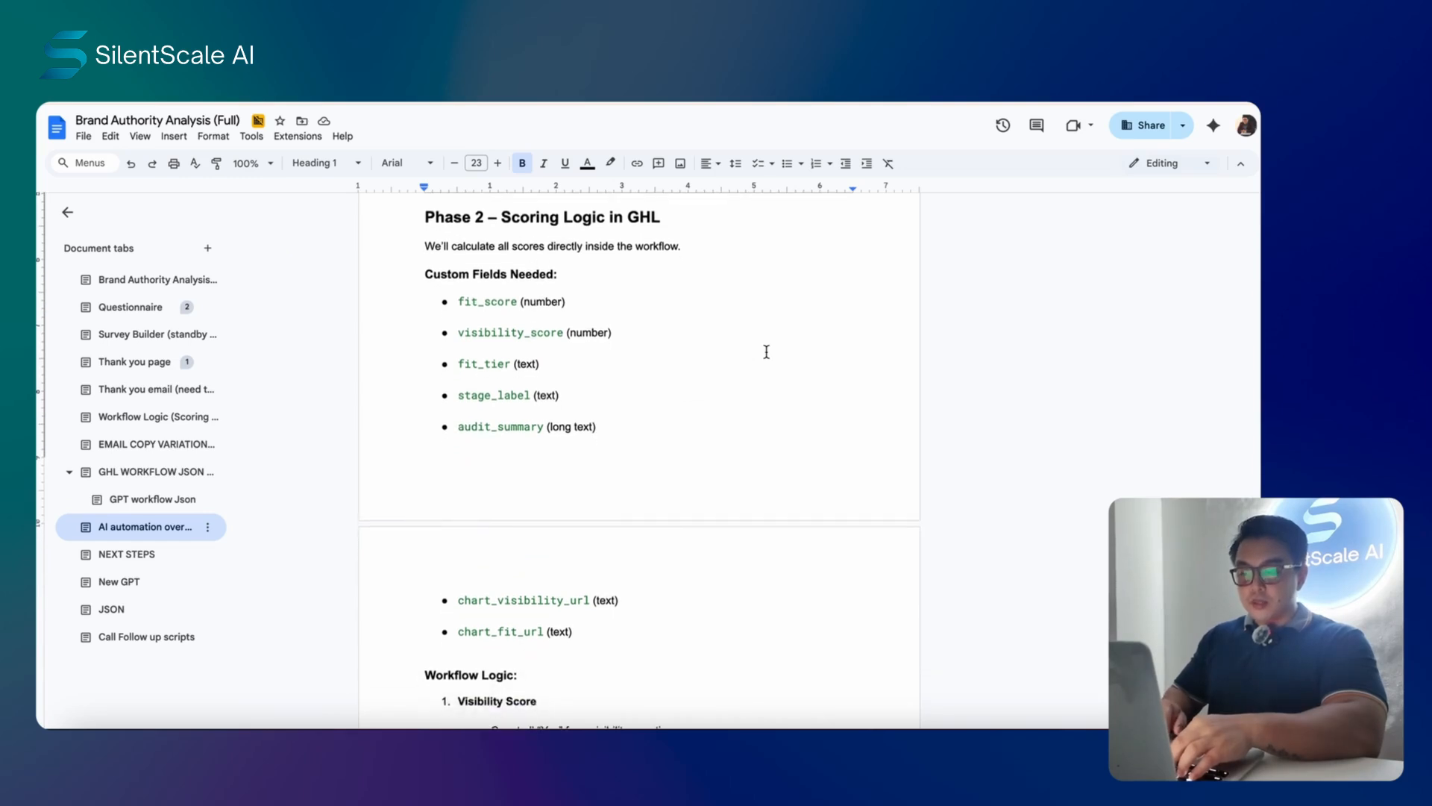
scroll(766, 351, "down", 20)
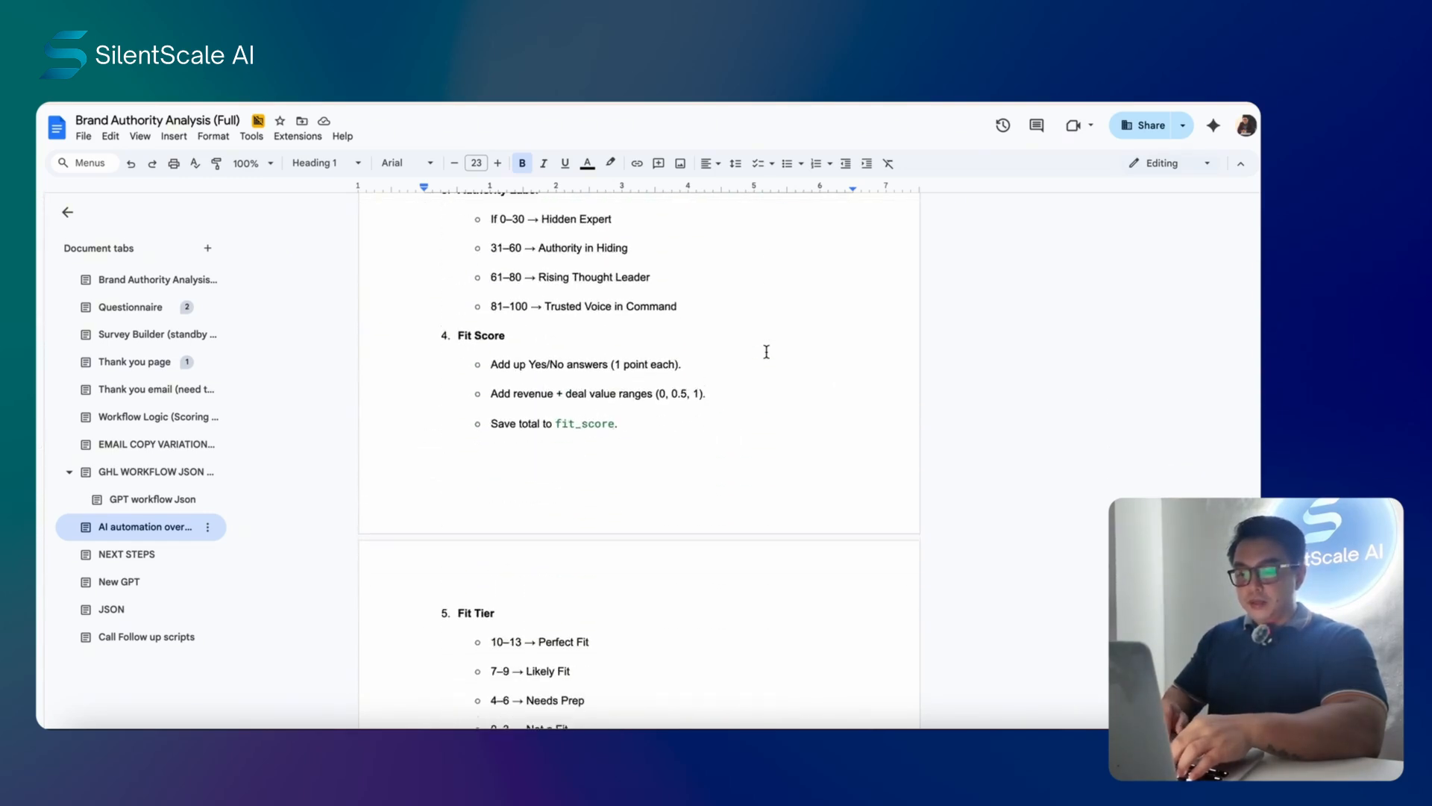
- Check the NEXT STEPS, JSON prompt and Call Follow up scripts sections, then return to the first Brand Authority section
left_click(141, 566)
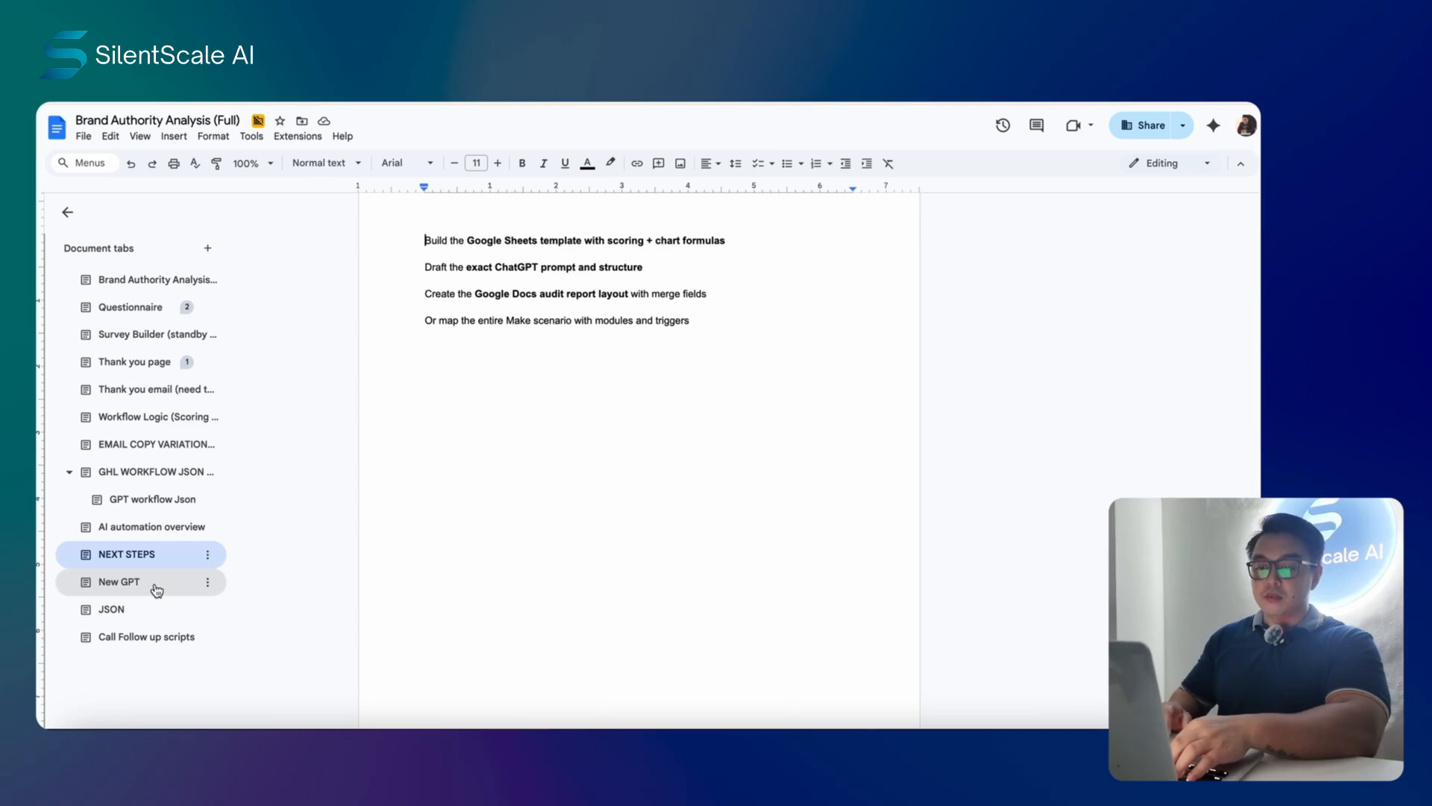
left_click(149, 636)
left_click(147, 610)
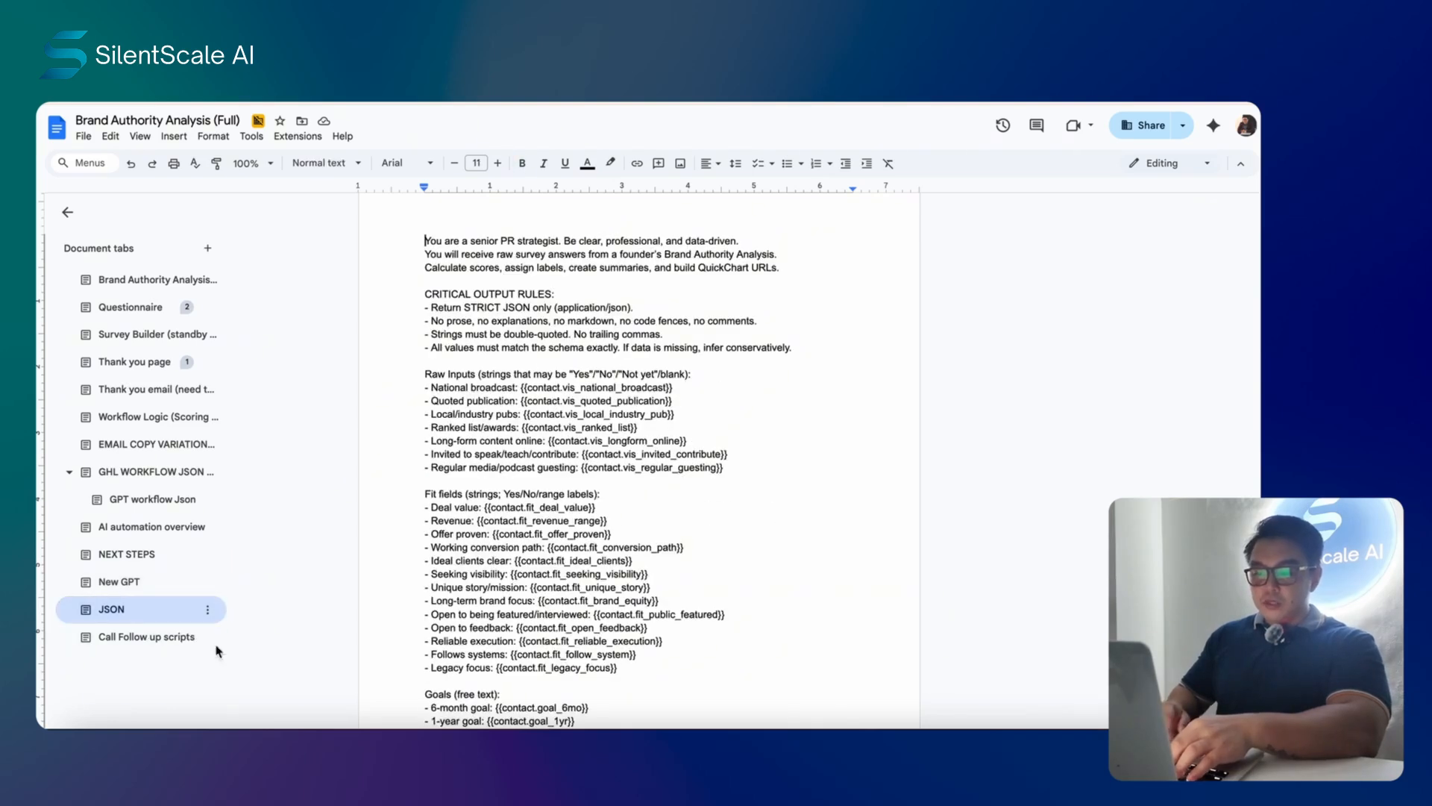
left_click(145, 639)
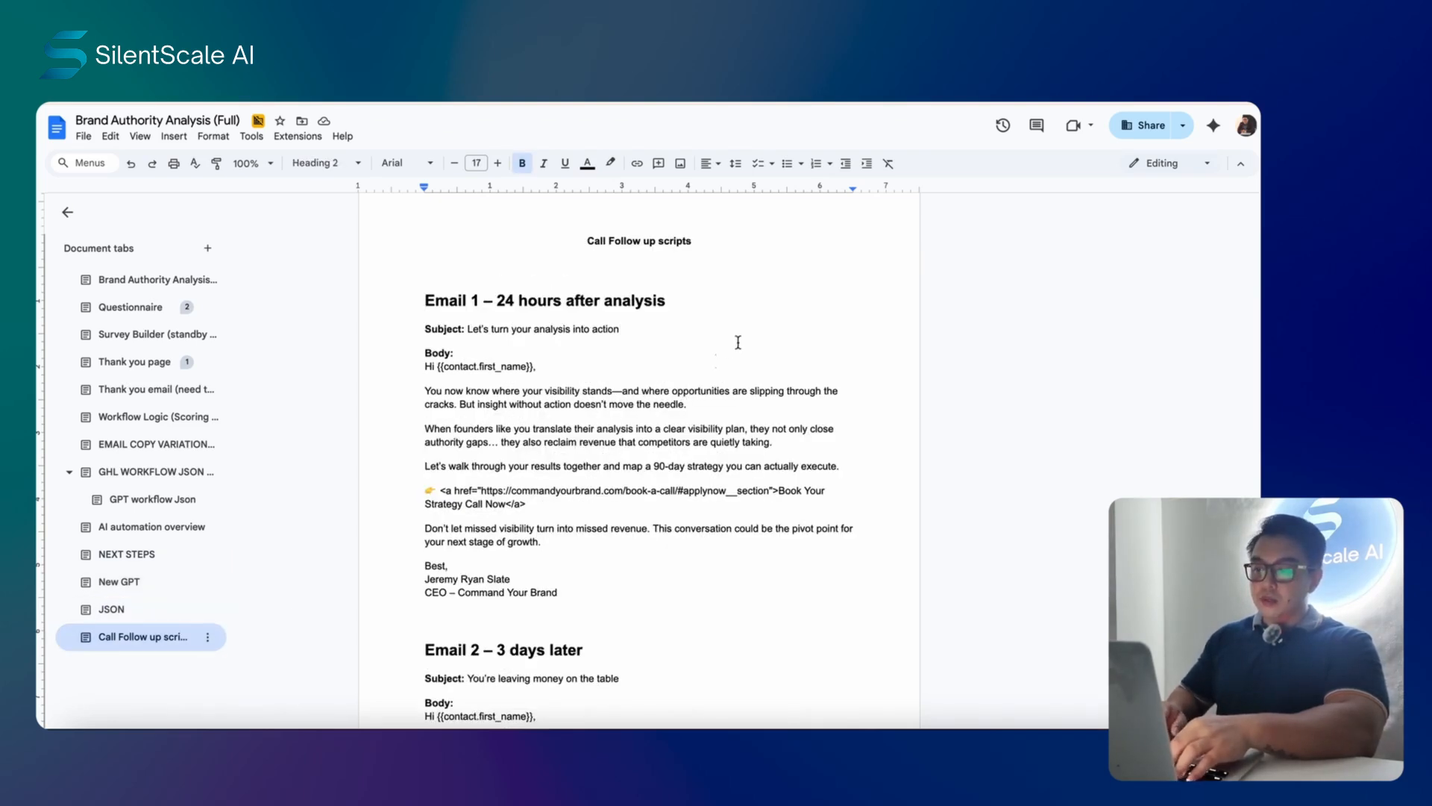
scroll(706, 377, "up", 2)
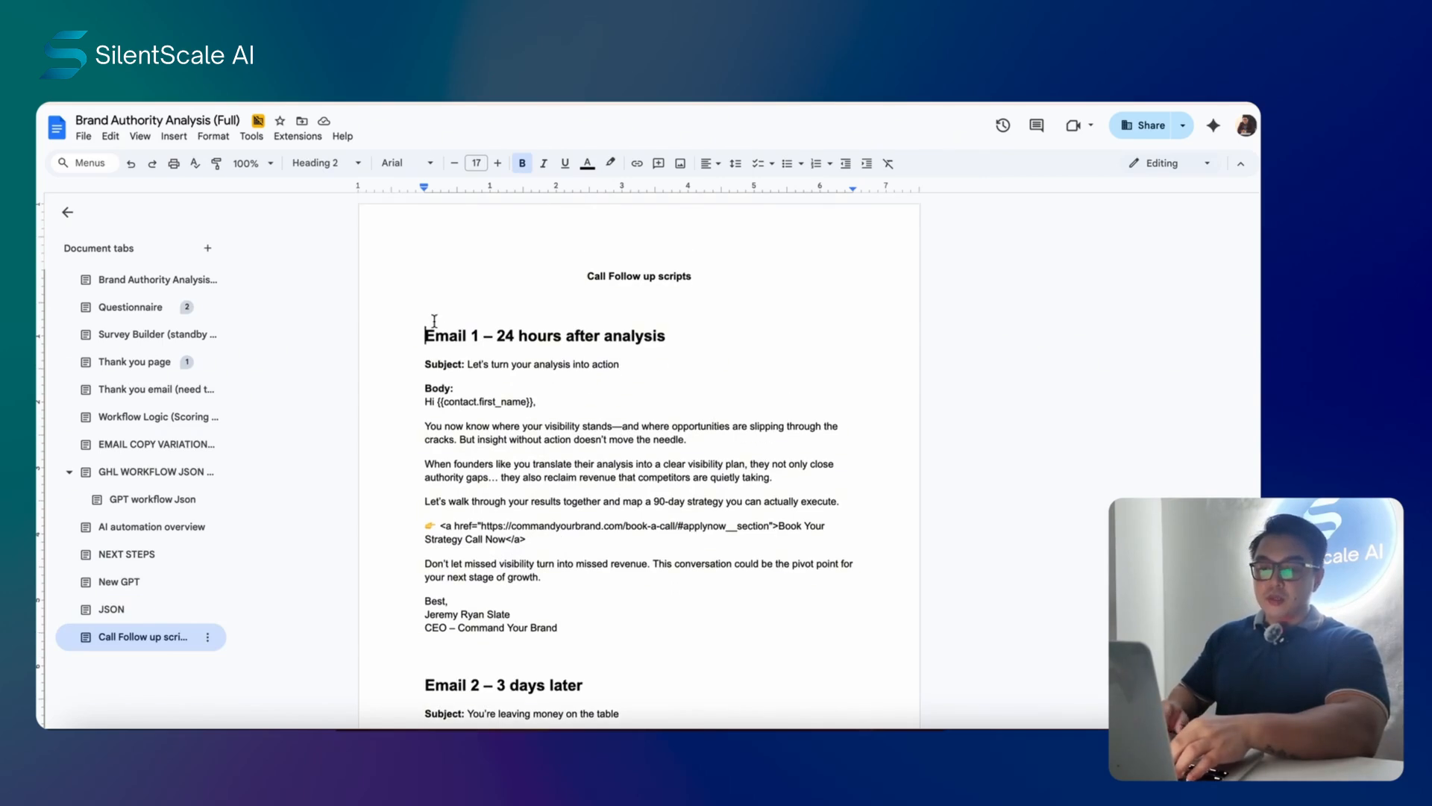
left_click(144, 288)
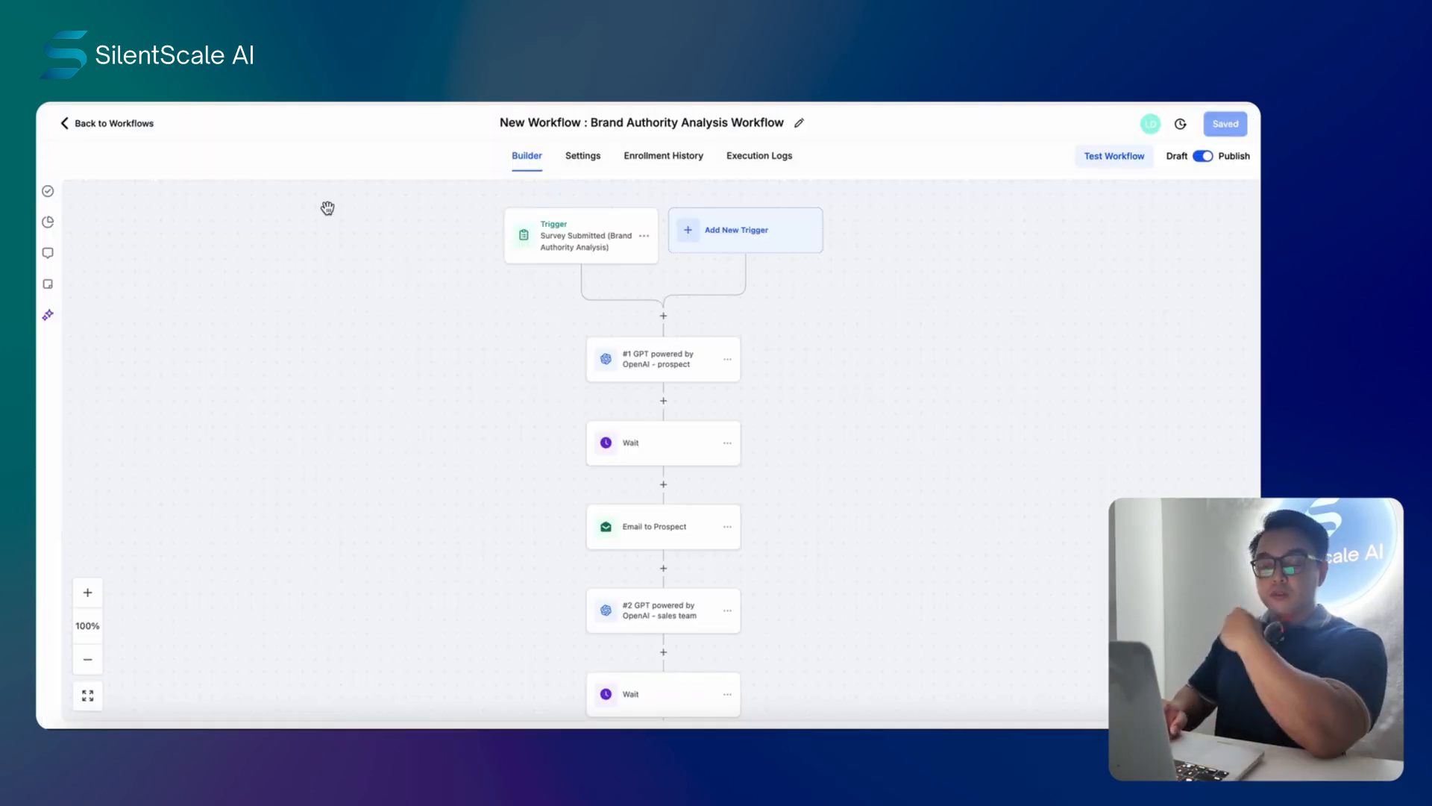
- Go back from the Brand Authority Analysis Workflow builder to the Automation Workflow List
left_click(136, 132)
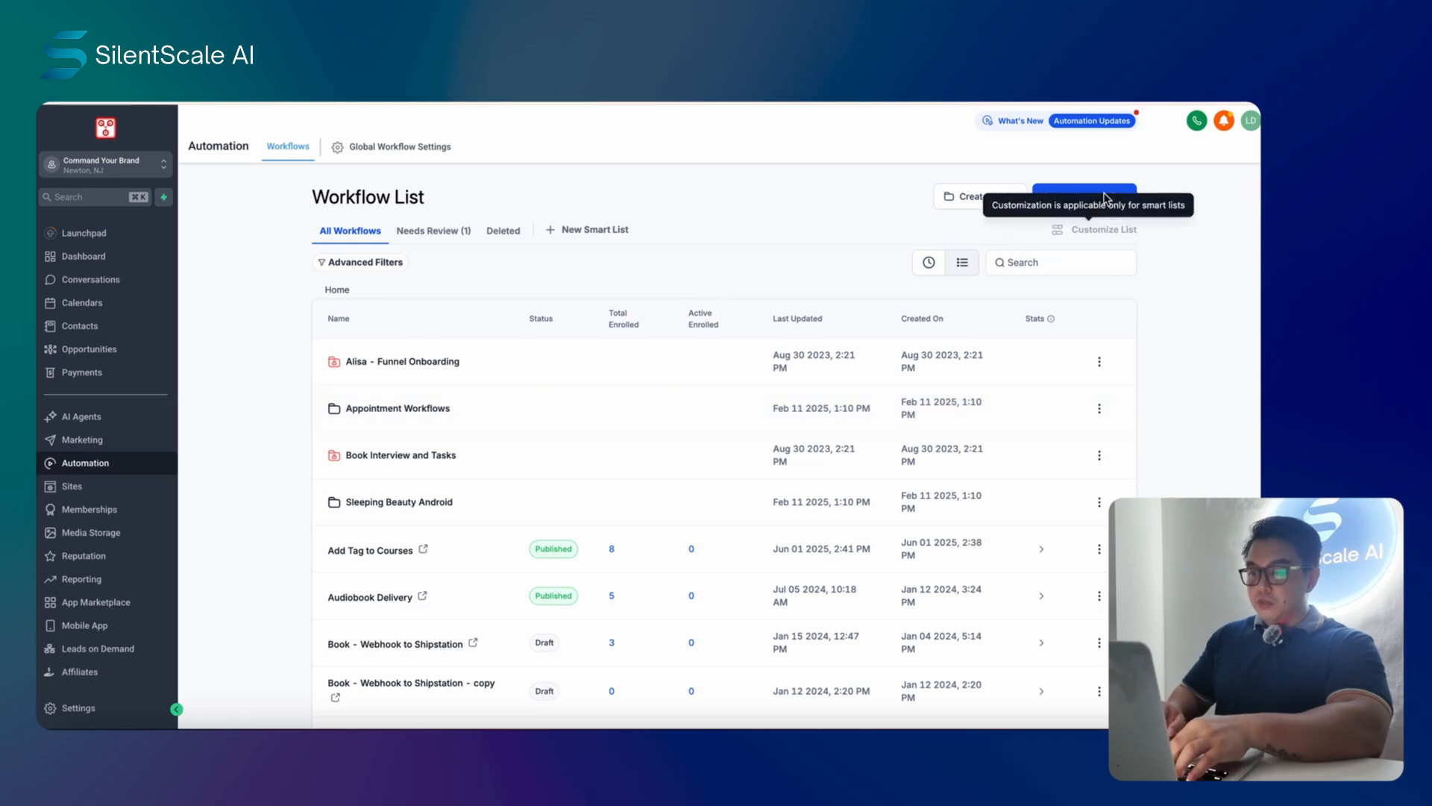
- Filter workflows by Needs Review and inspect the Brand Authority Analysis Workflow's execution logs and builder
scroll(688, 442, "down", 2)
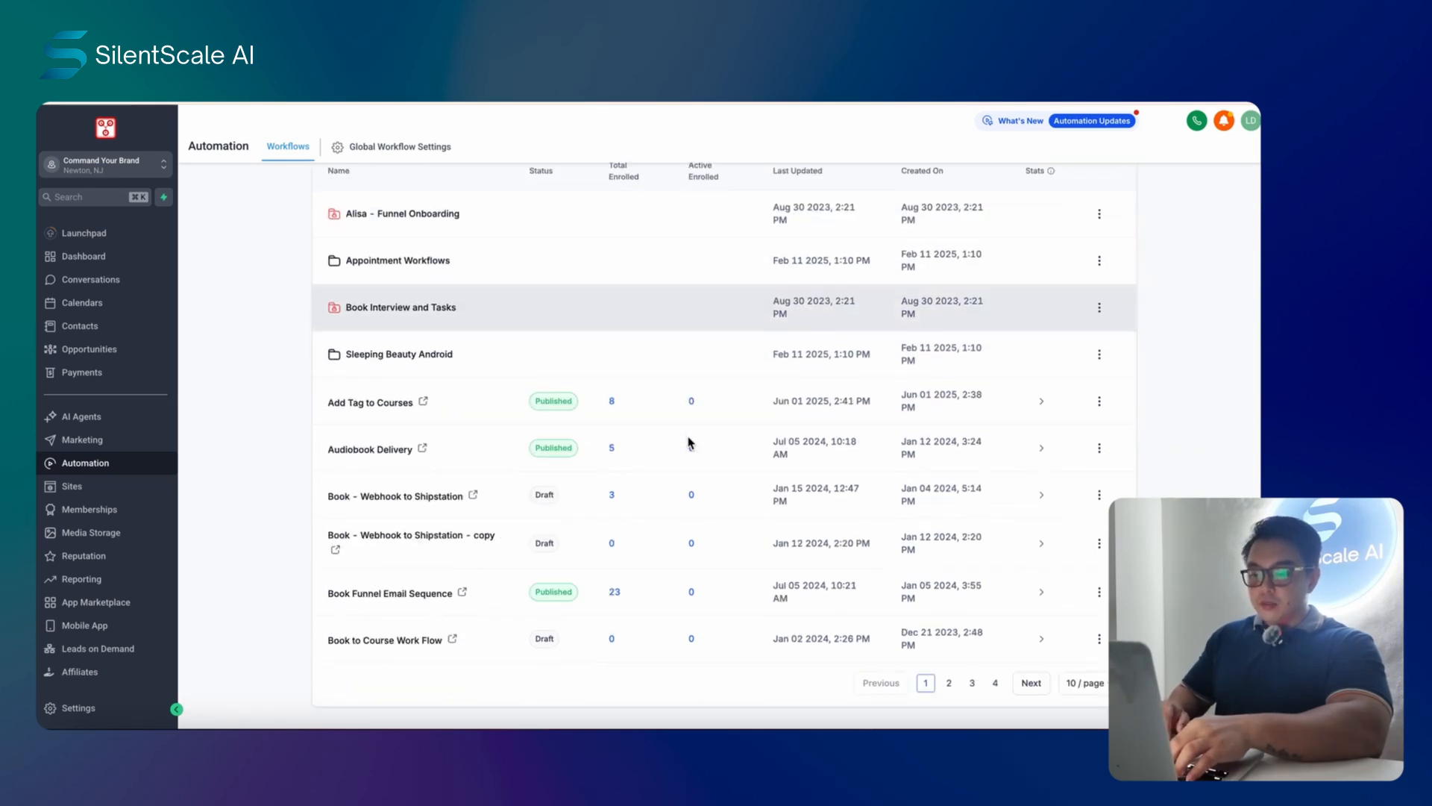
scroll(709, 529, "up", 2)
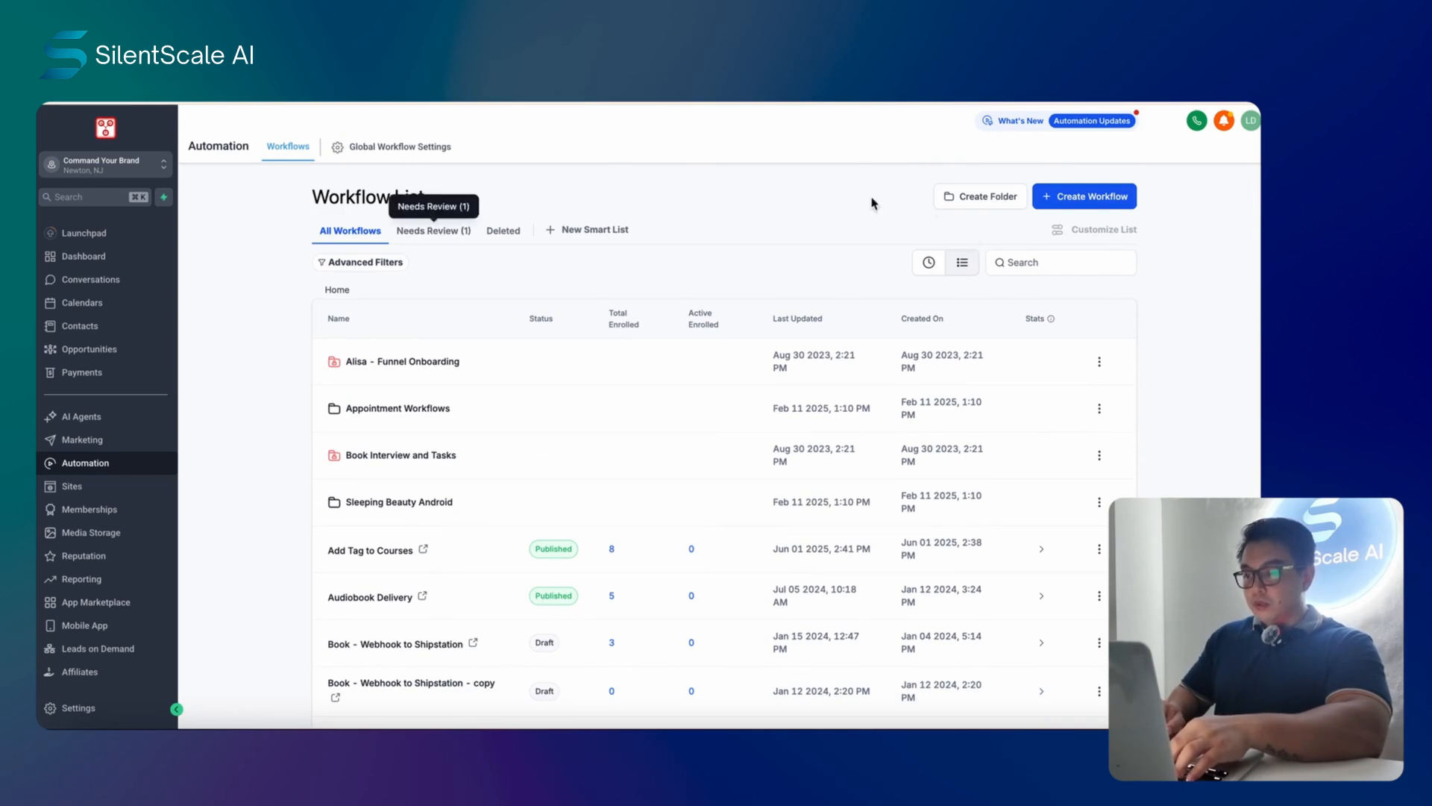
left_click(441, 230)
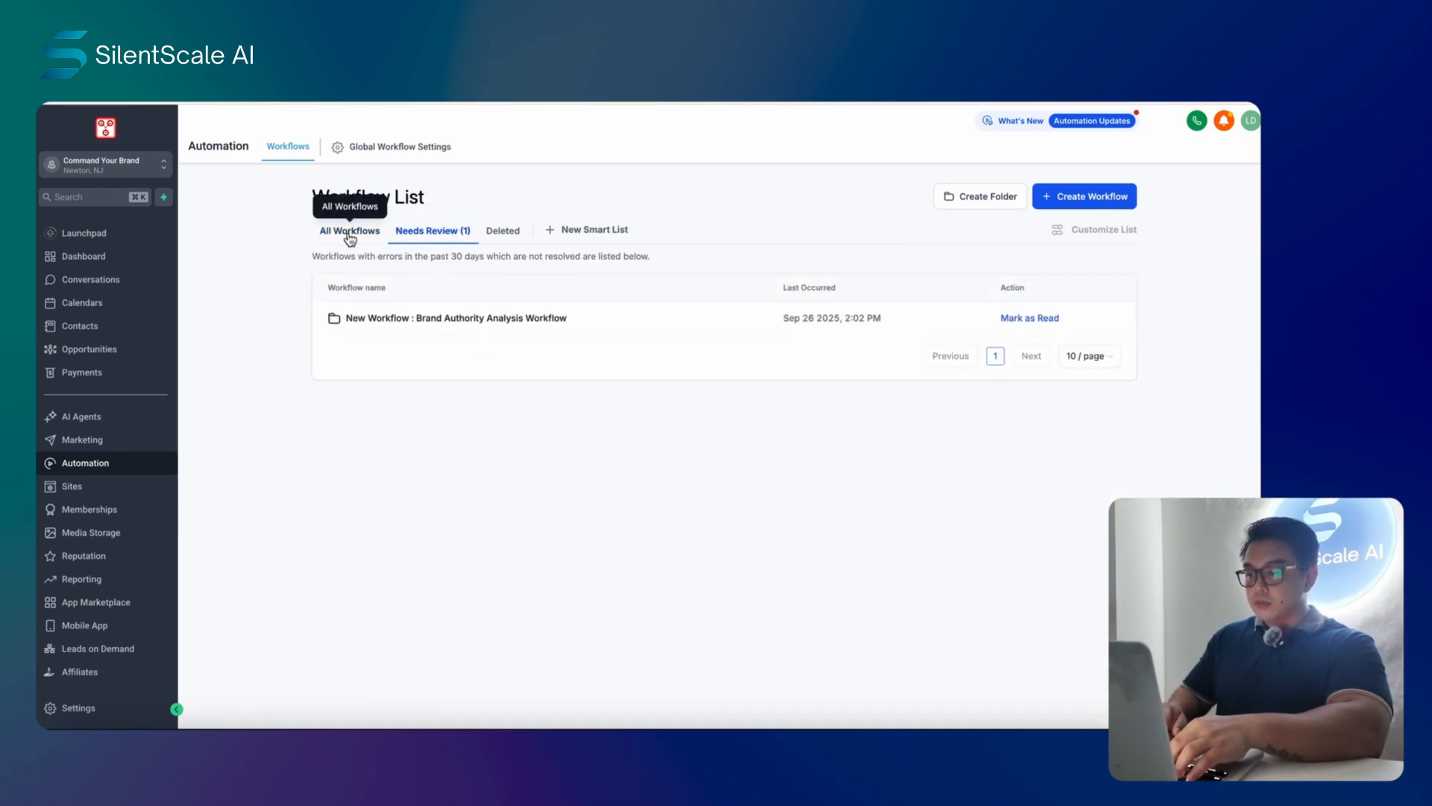
left_click(468, 319)
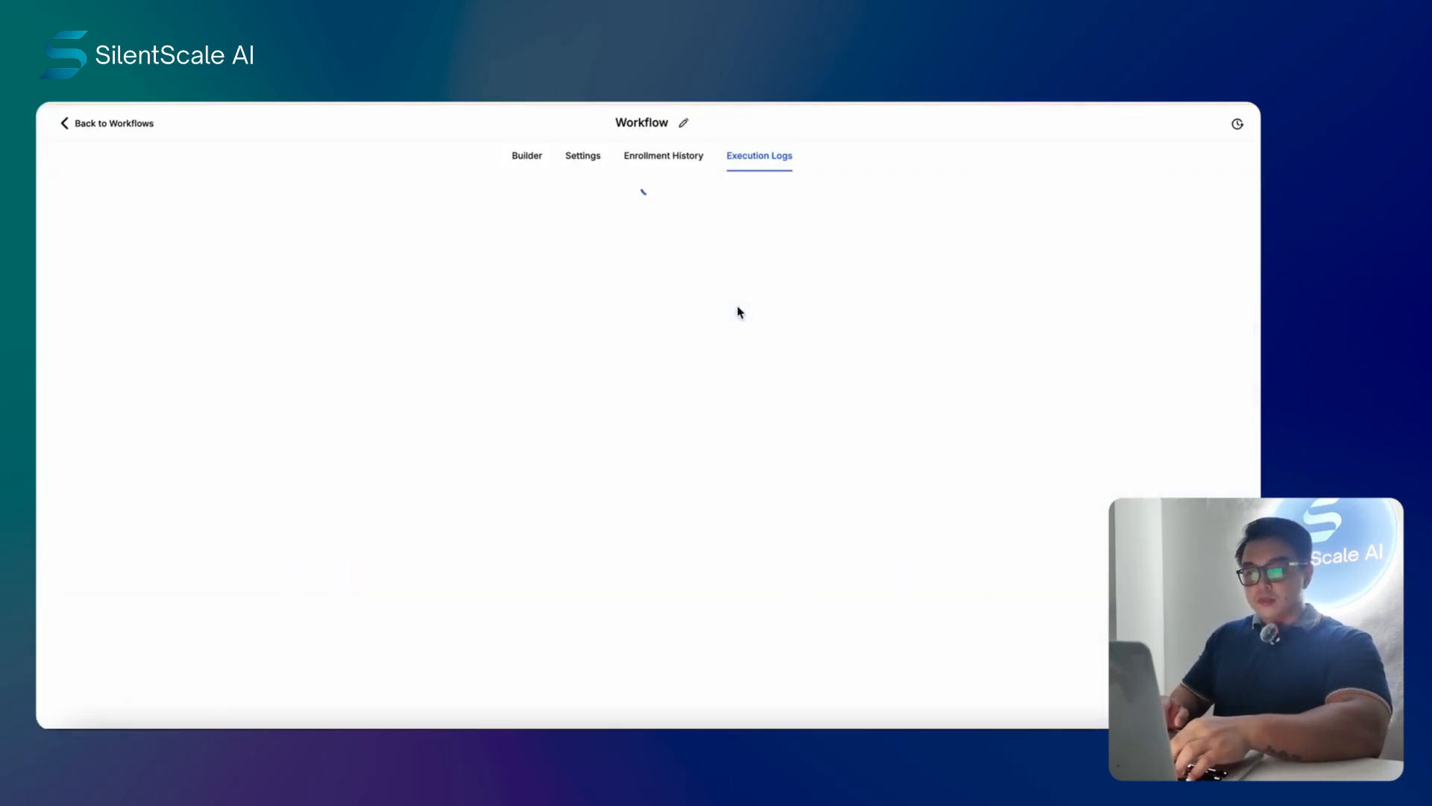
left_click(534, 165)
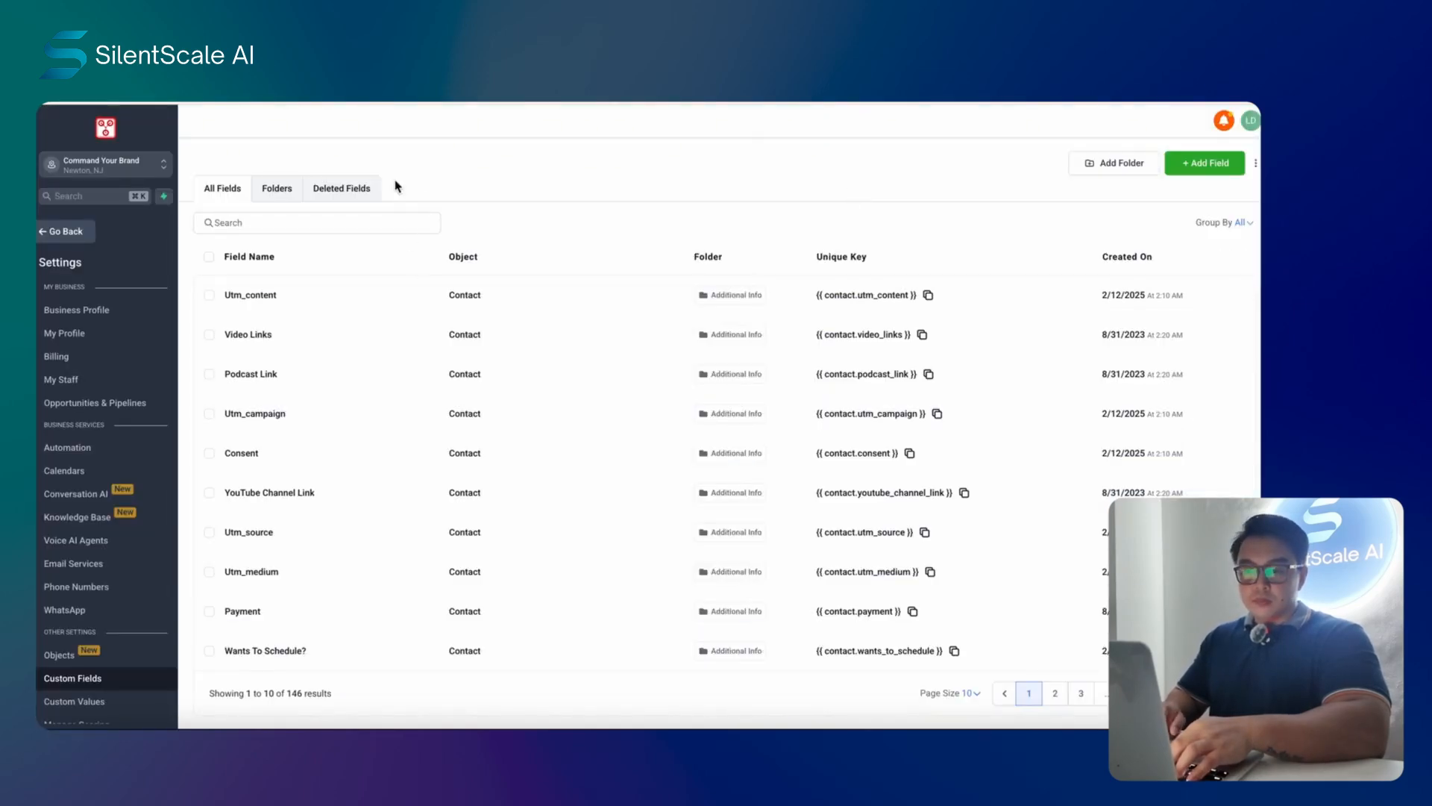
- From the other GoHighLevel page, open the Brand Authority Analysis survey via Sites > Surveys
left_click(738, 103)
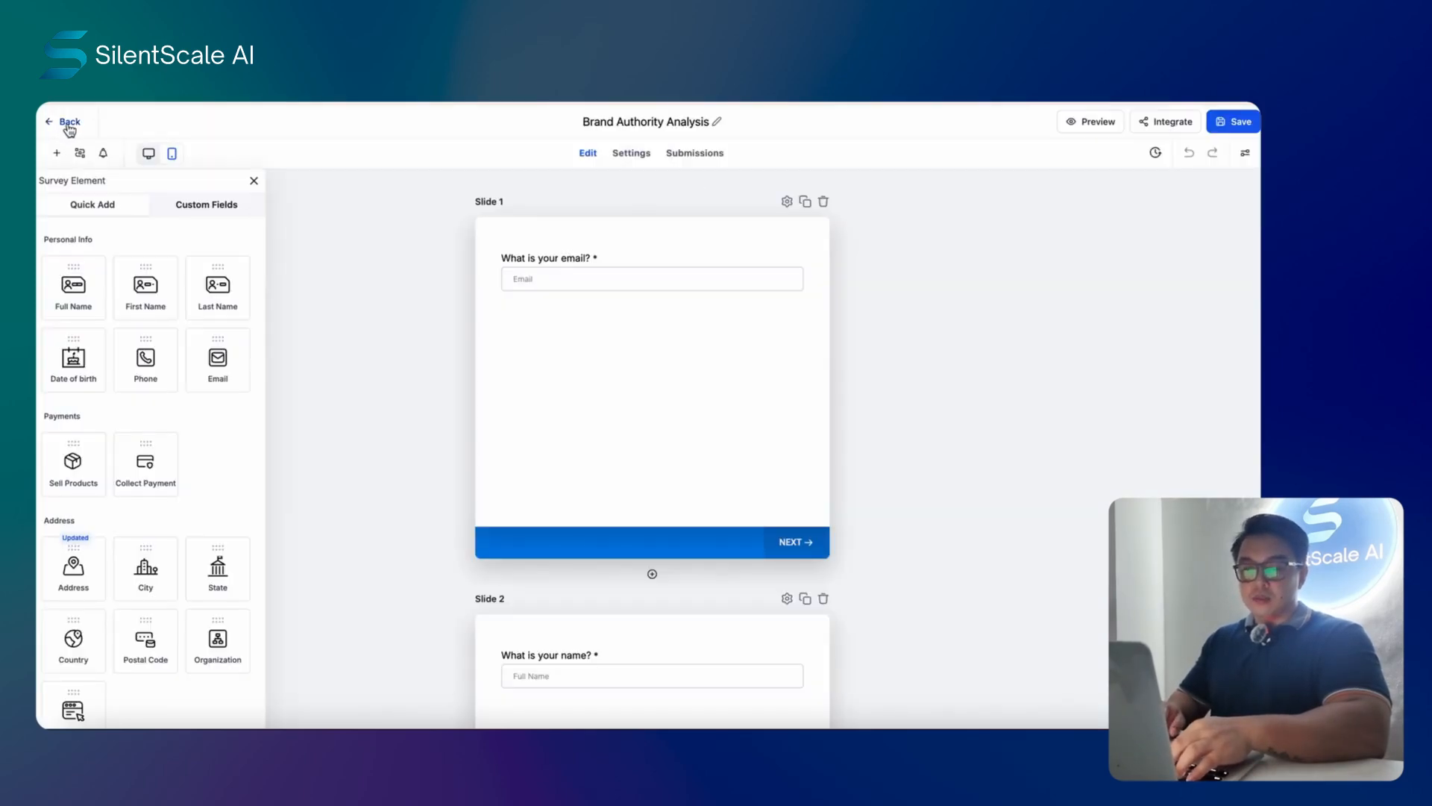
left_click(70, 123)
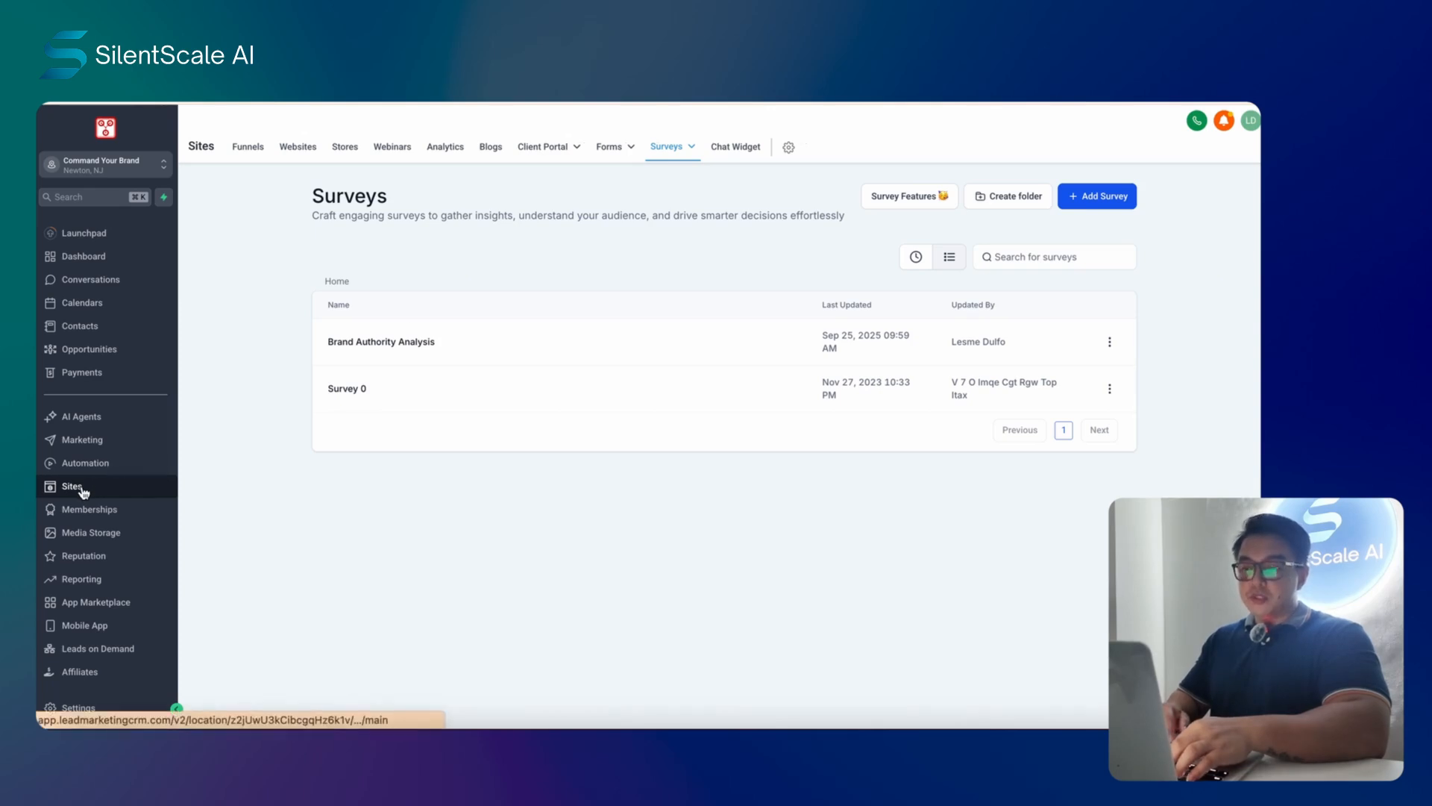
mouse_move(729, 152)
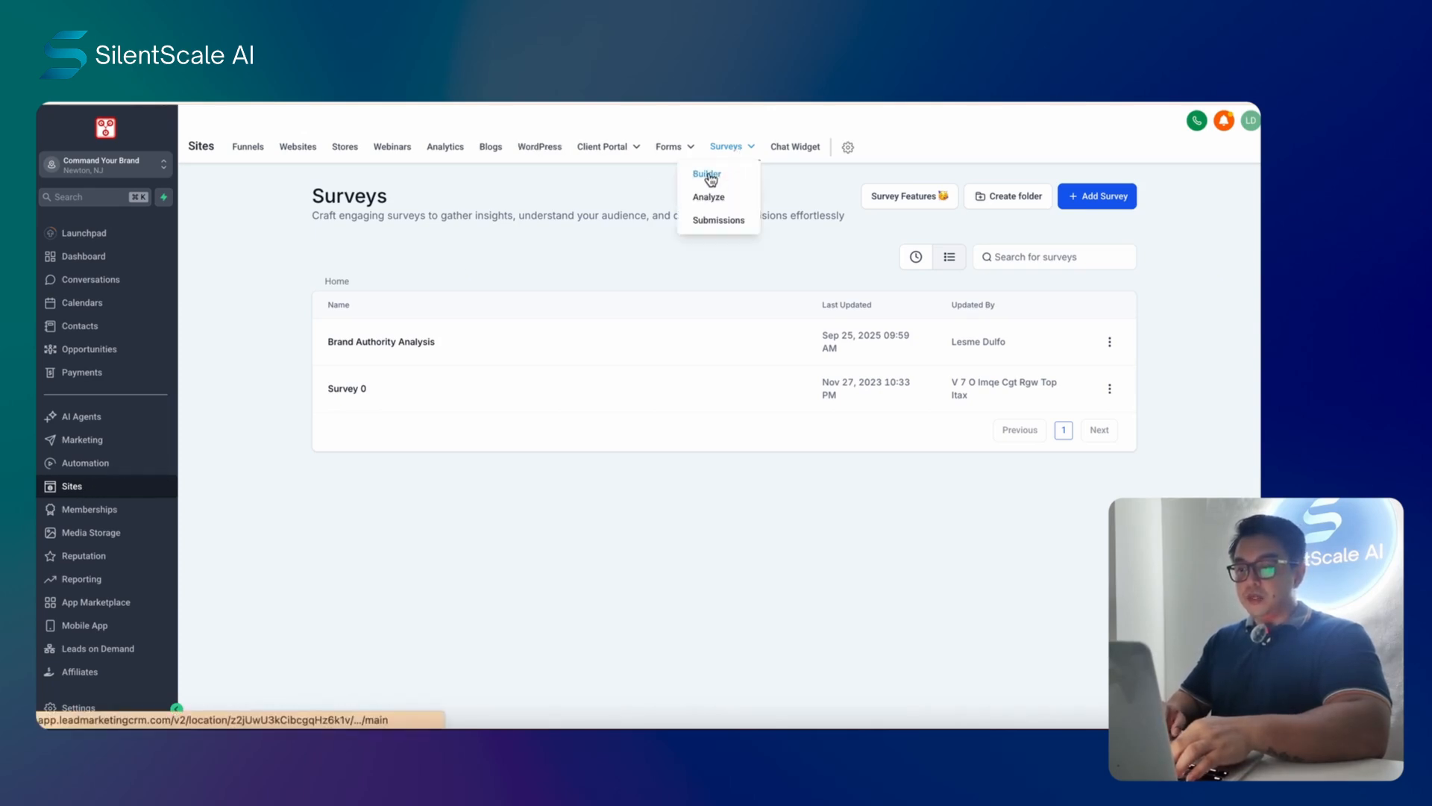
left_click(710, 174)
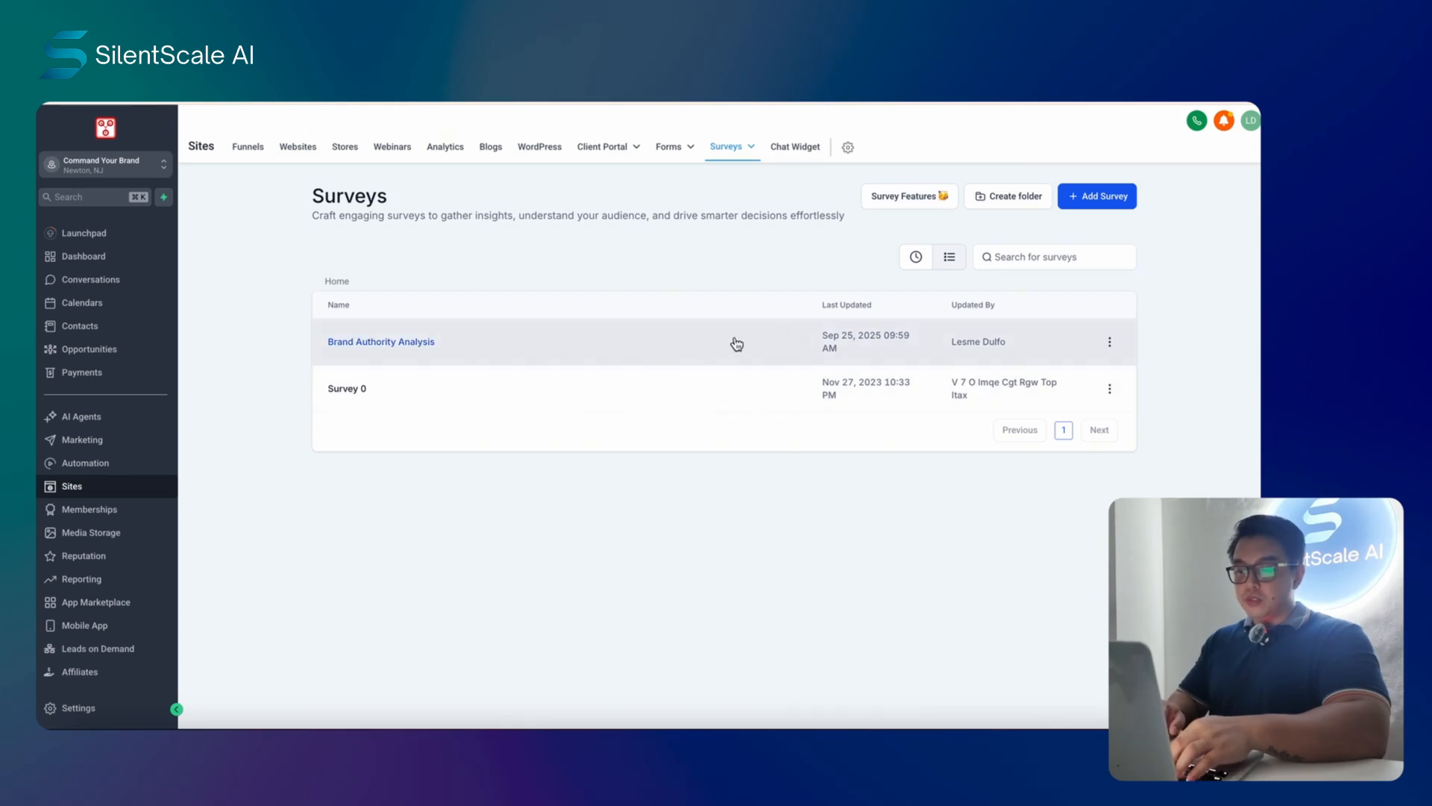
left_click(706, 353)
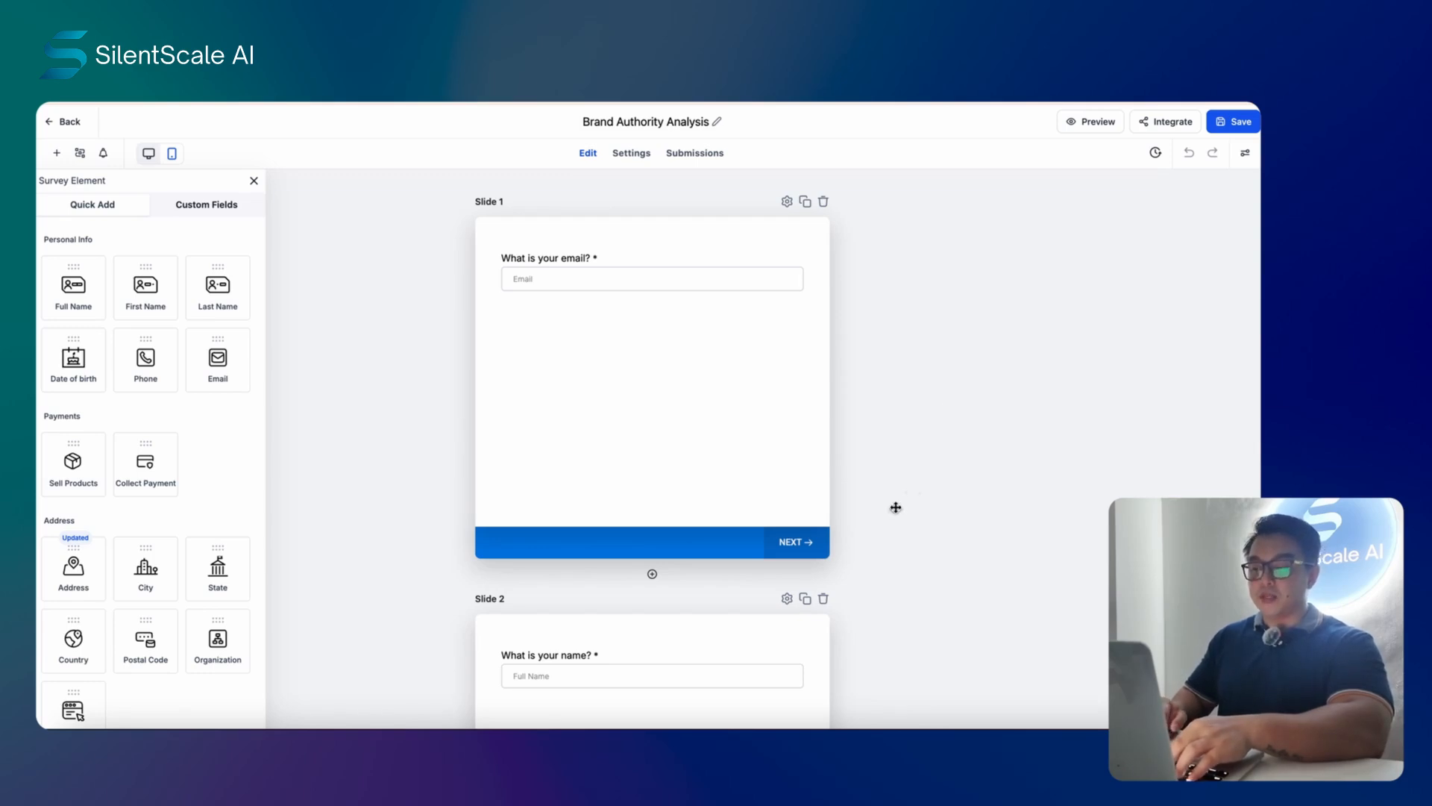
- Scroll to Slide 7 and bring up the national broadcast radio question's field settings
scroll(943, 345, "down", 3)
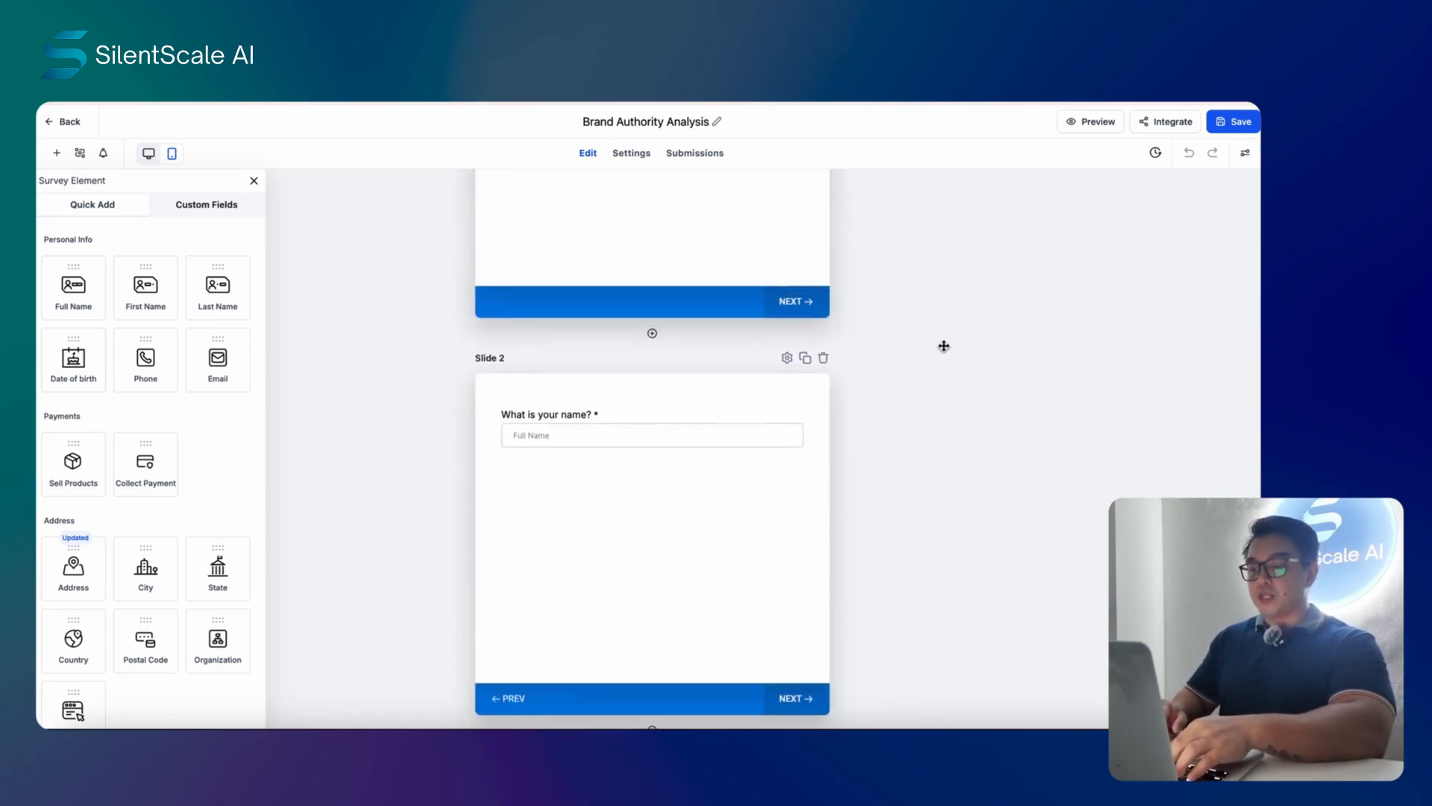
scroll(927, 445, "up", 3)
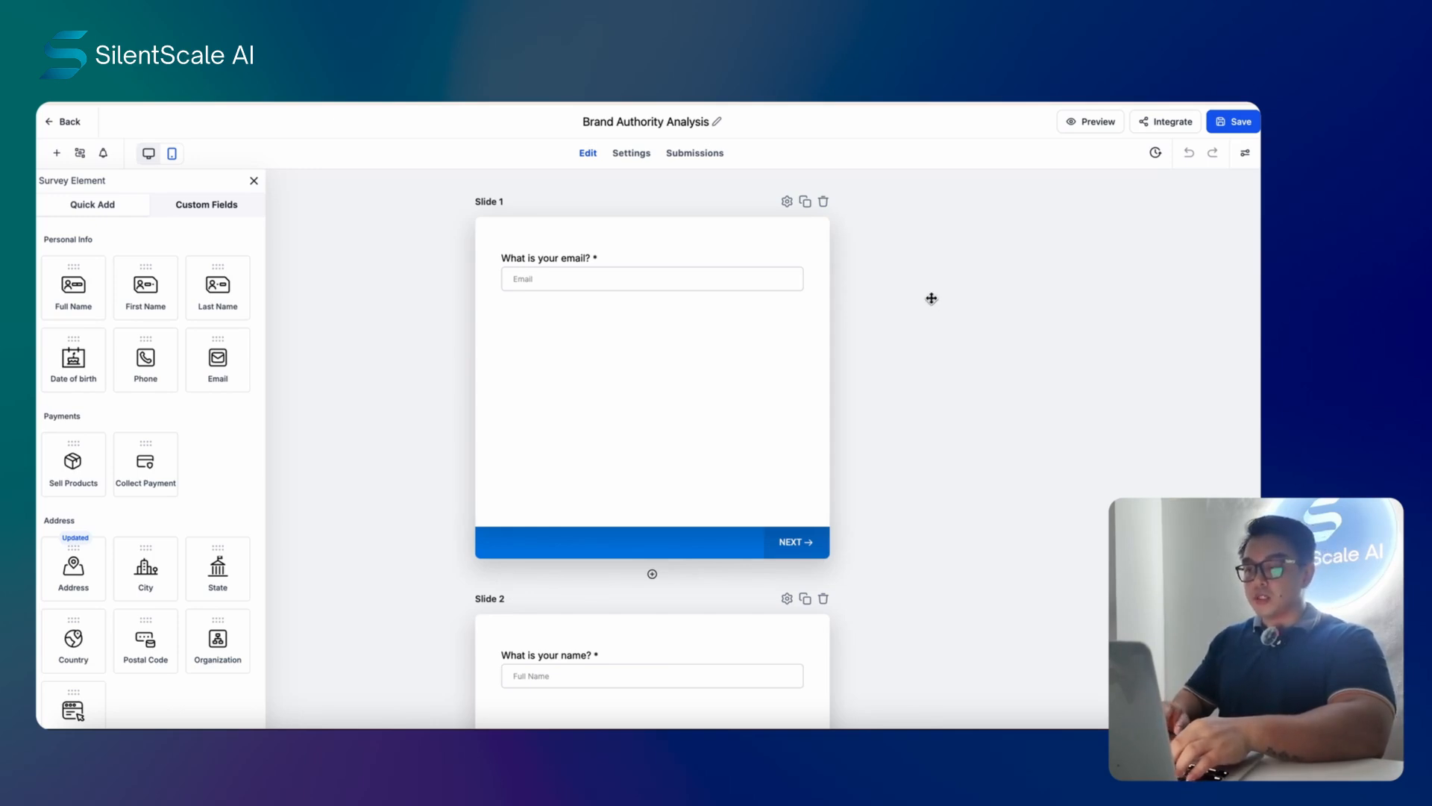
scroll(649, 407, "down", 8)
scroll(649, 407, "down", 15)
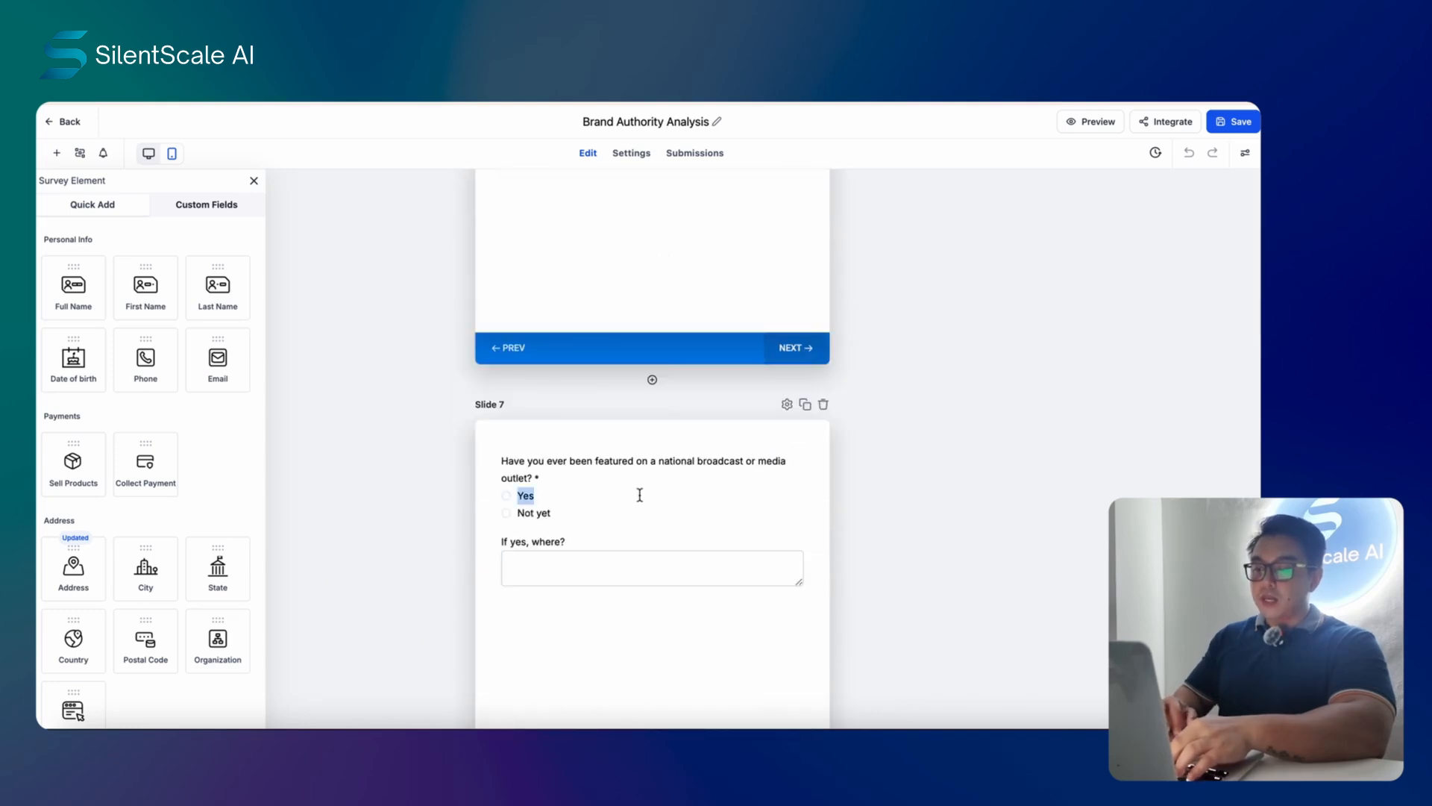
left_click(639, 493)
scroll(1148, 493, "down", 1)
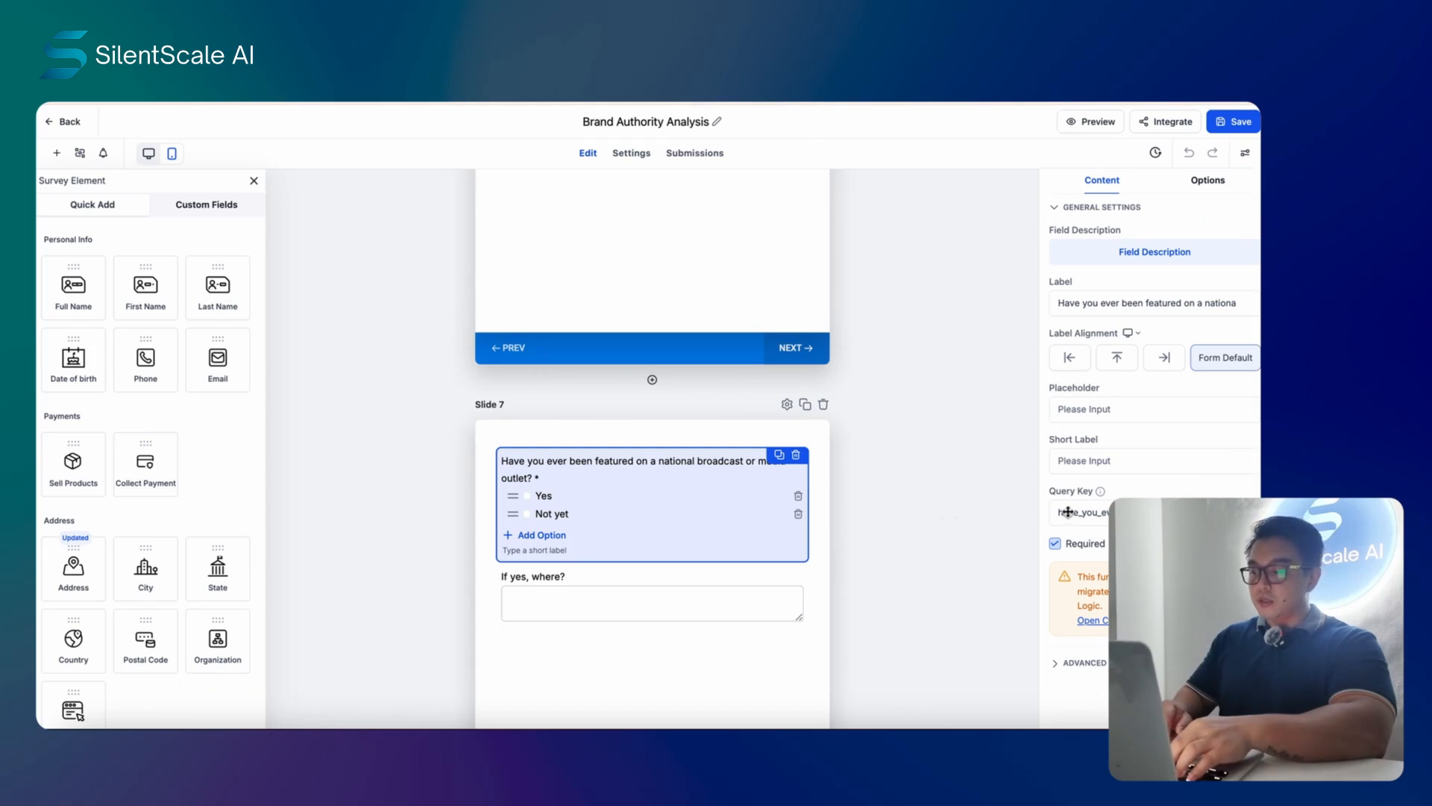
- Compare the survey questions' keys with the contact custom fields' Unique Keys, then bring up the workflow
scroll(1155, 418, "down", 1)
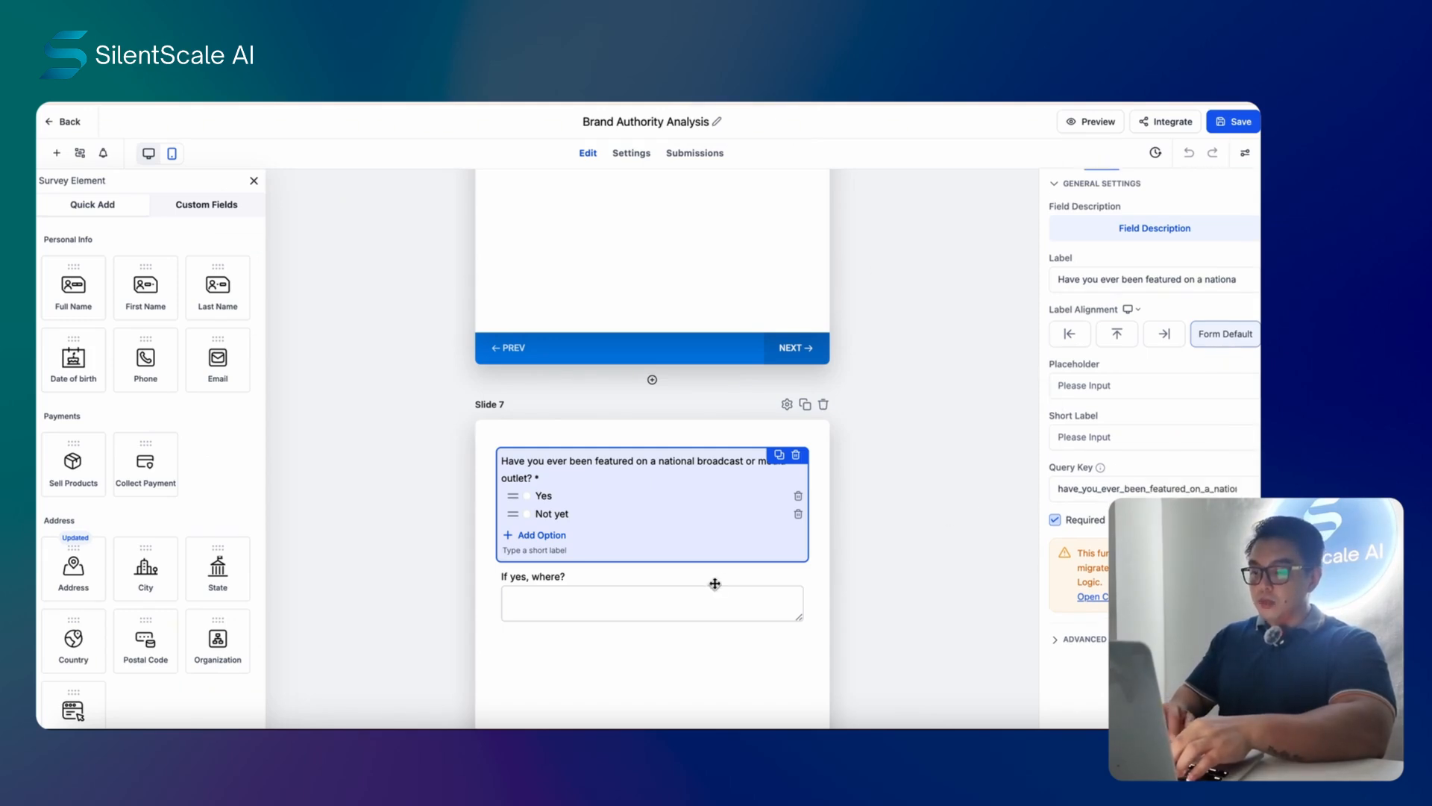
scroll(712, 583, "down", 4)
scroll(715, 582, "up", 6)
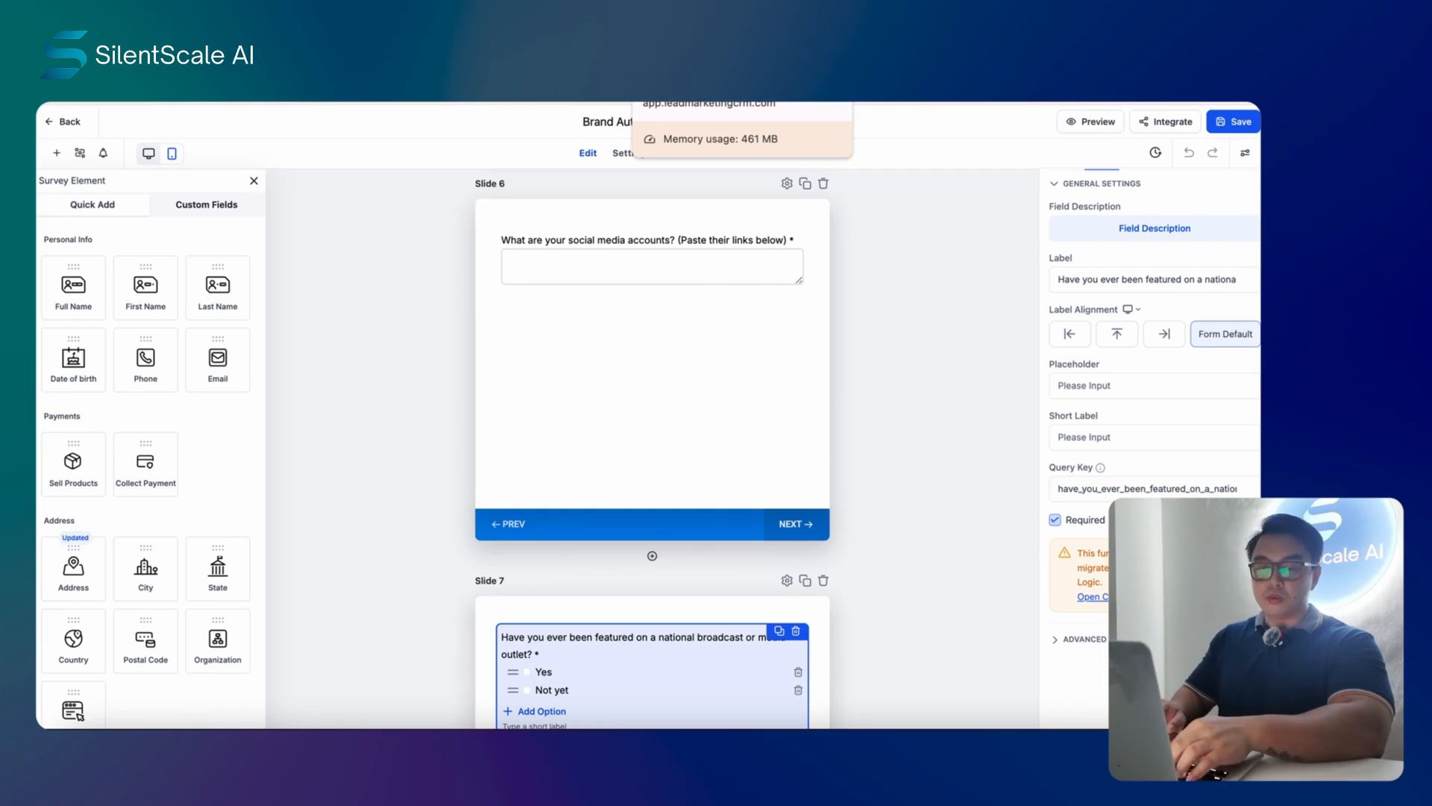
left_click(690, 66)
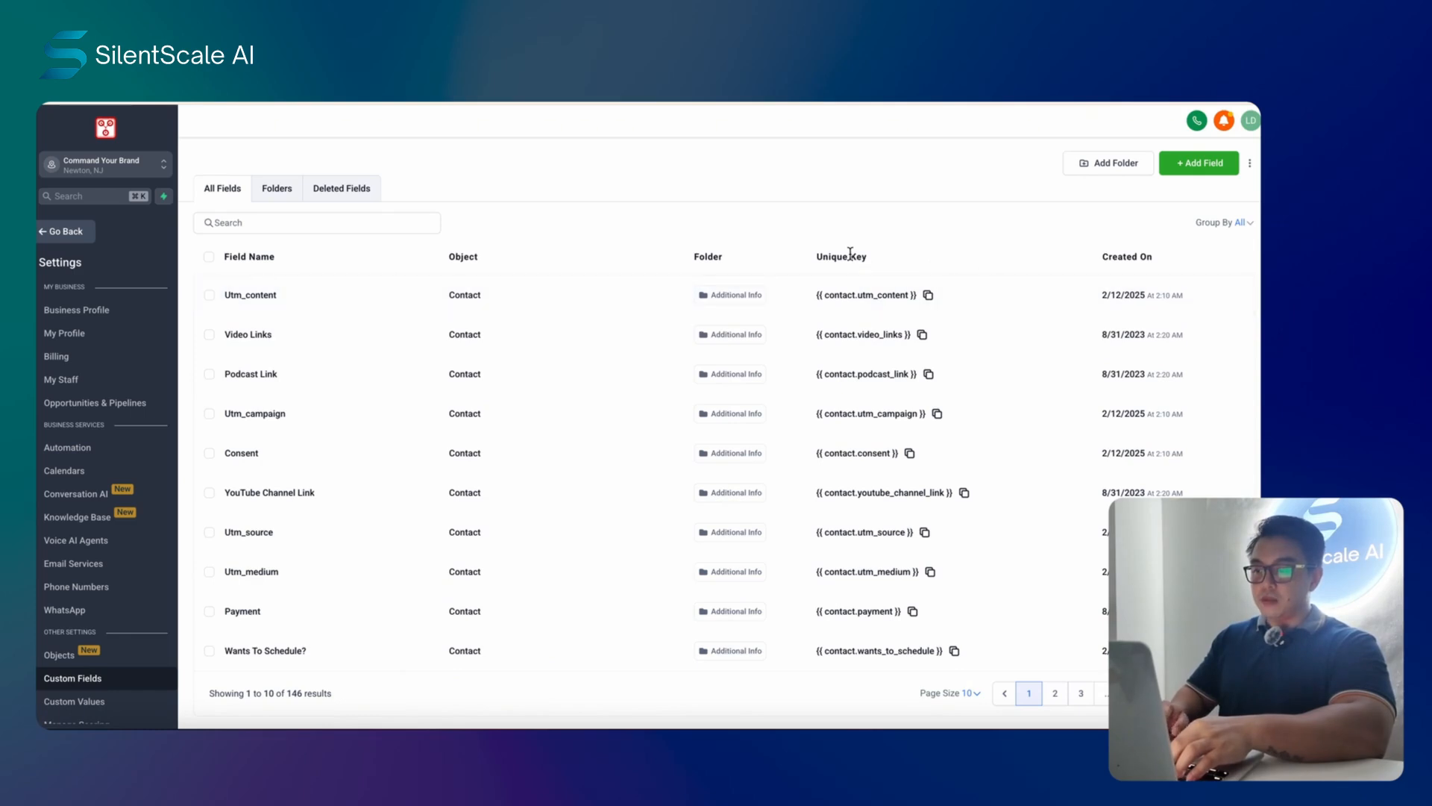
left_click_drag(876, 265, 813, 263)
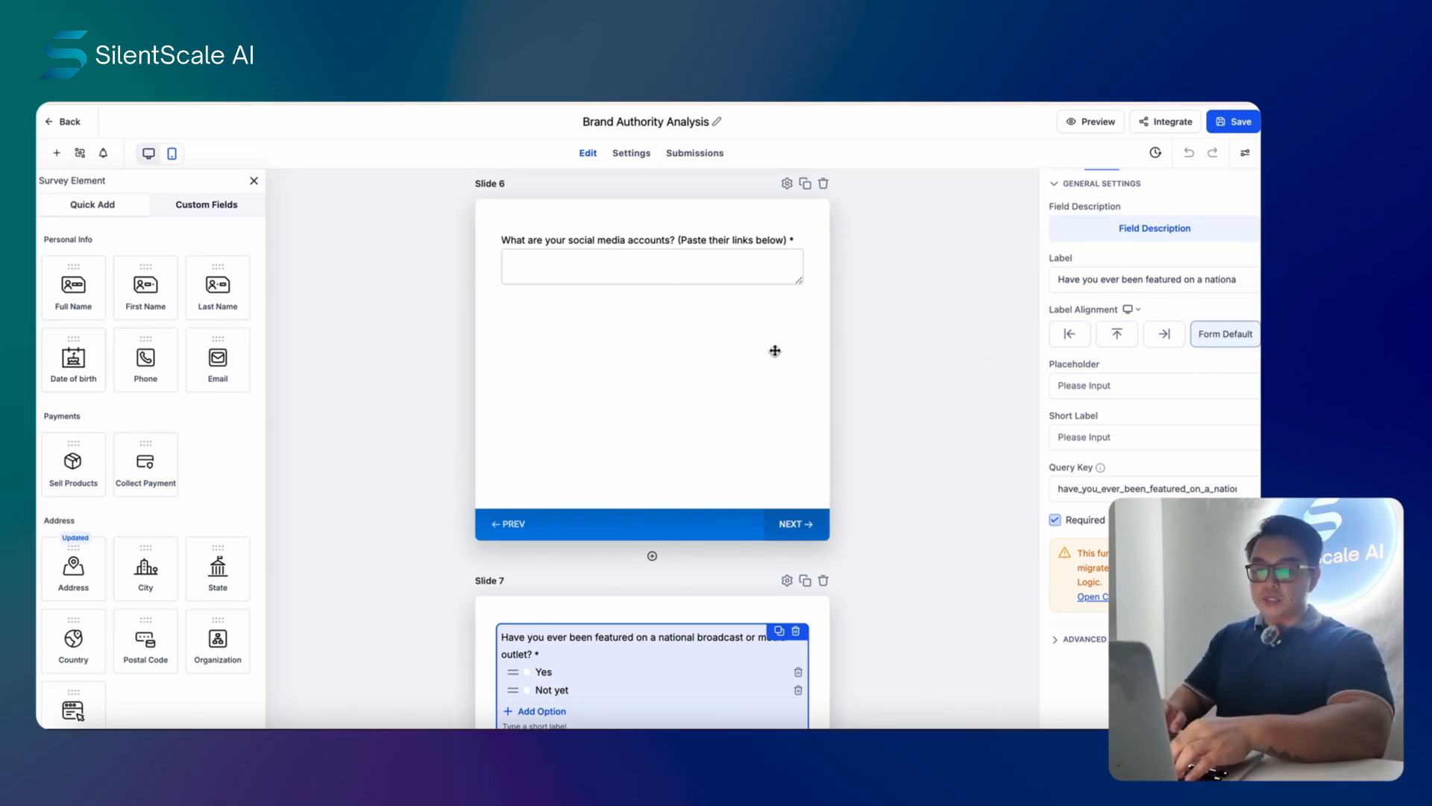
scroll(657, 403, "down", 8)
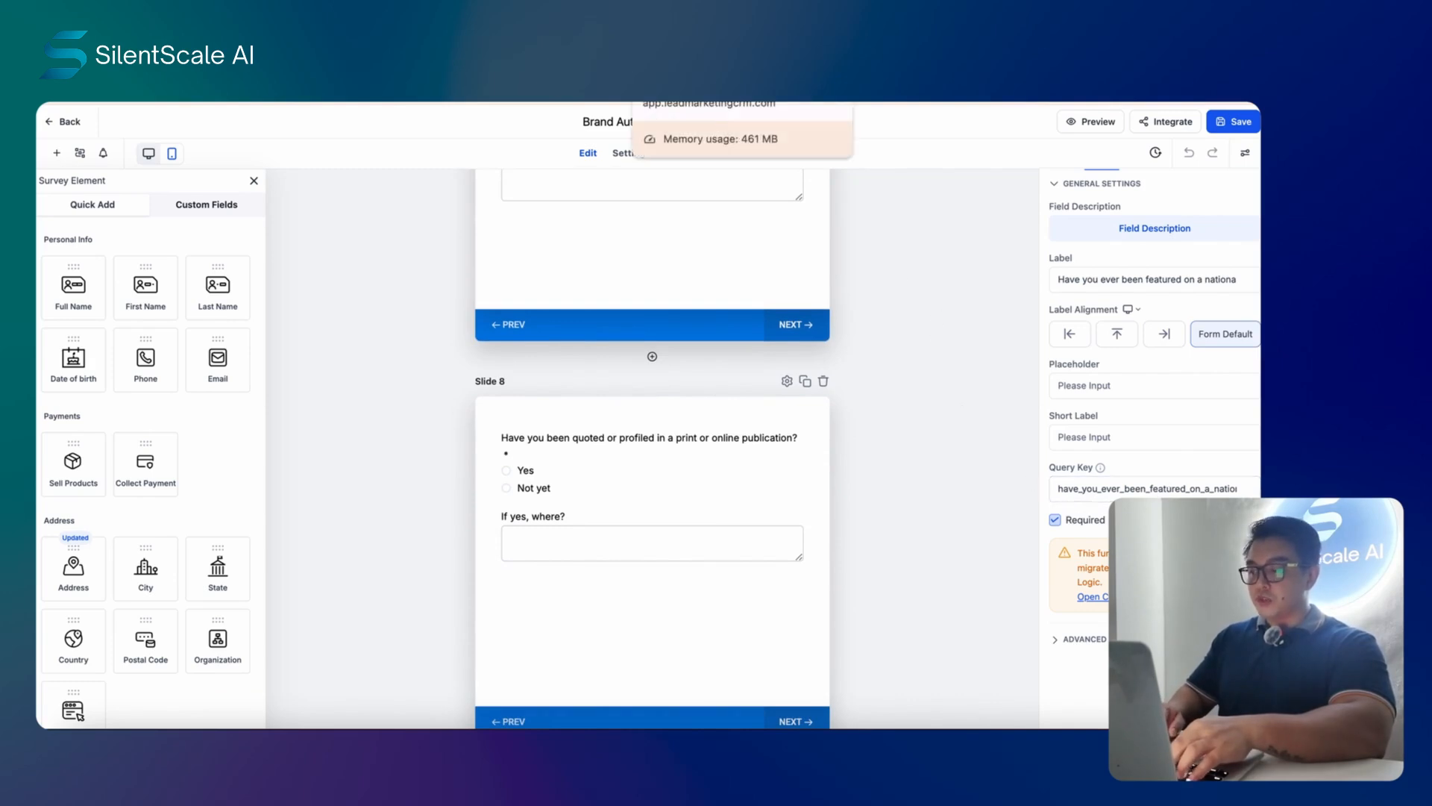
left_click(663, 75)
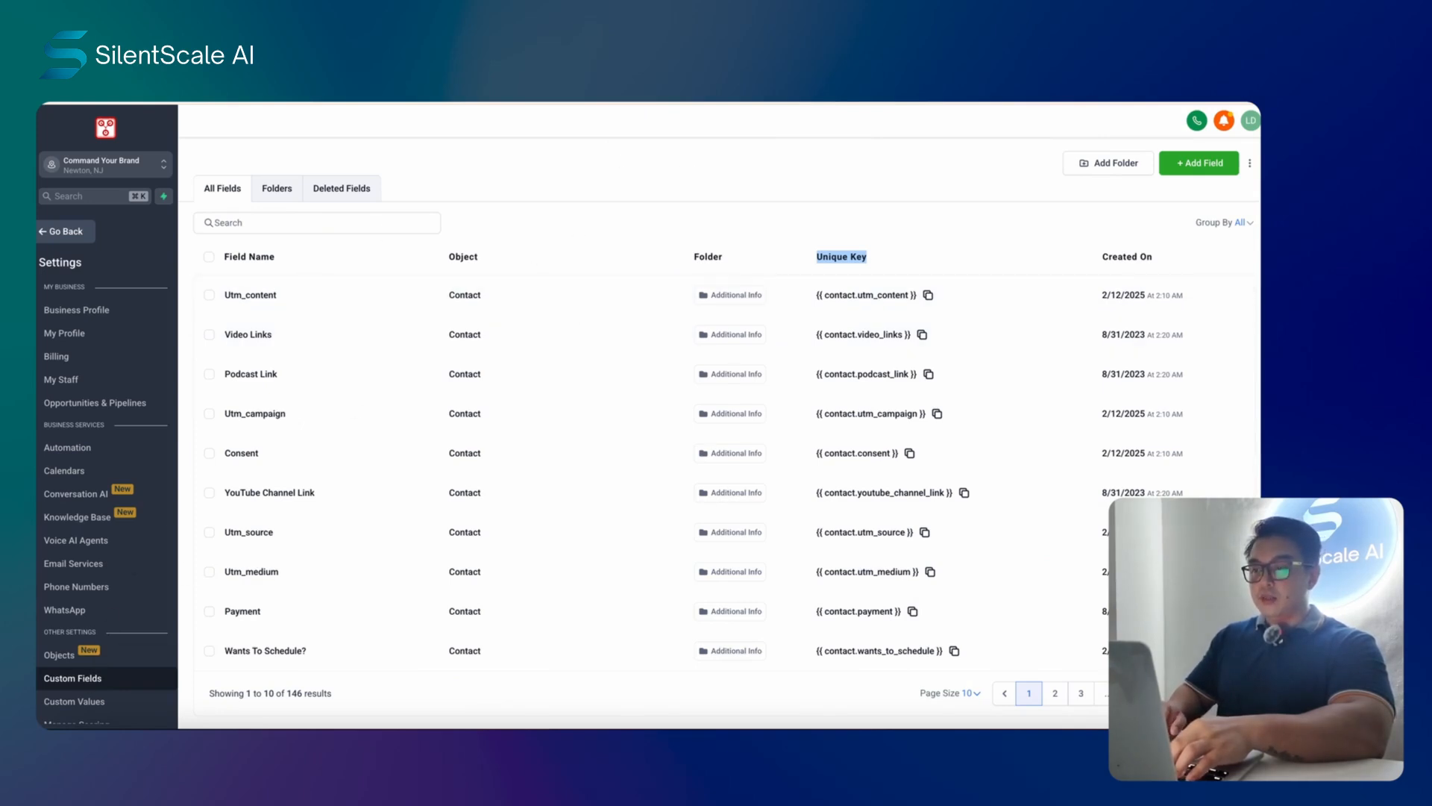
key("ctrl+shift+Tab")
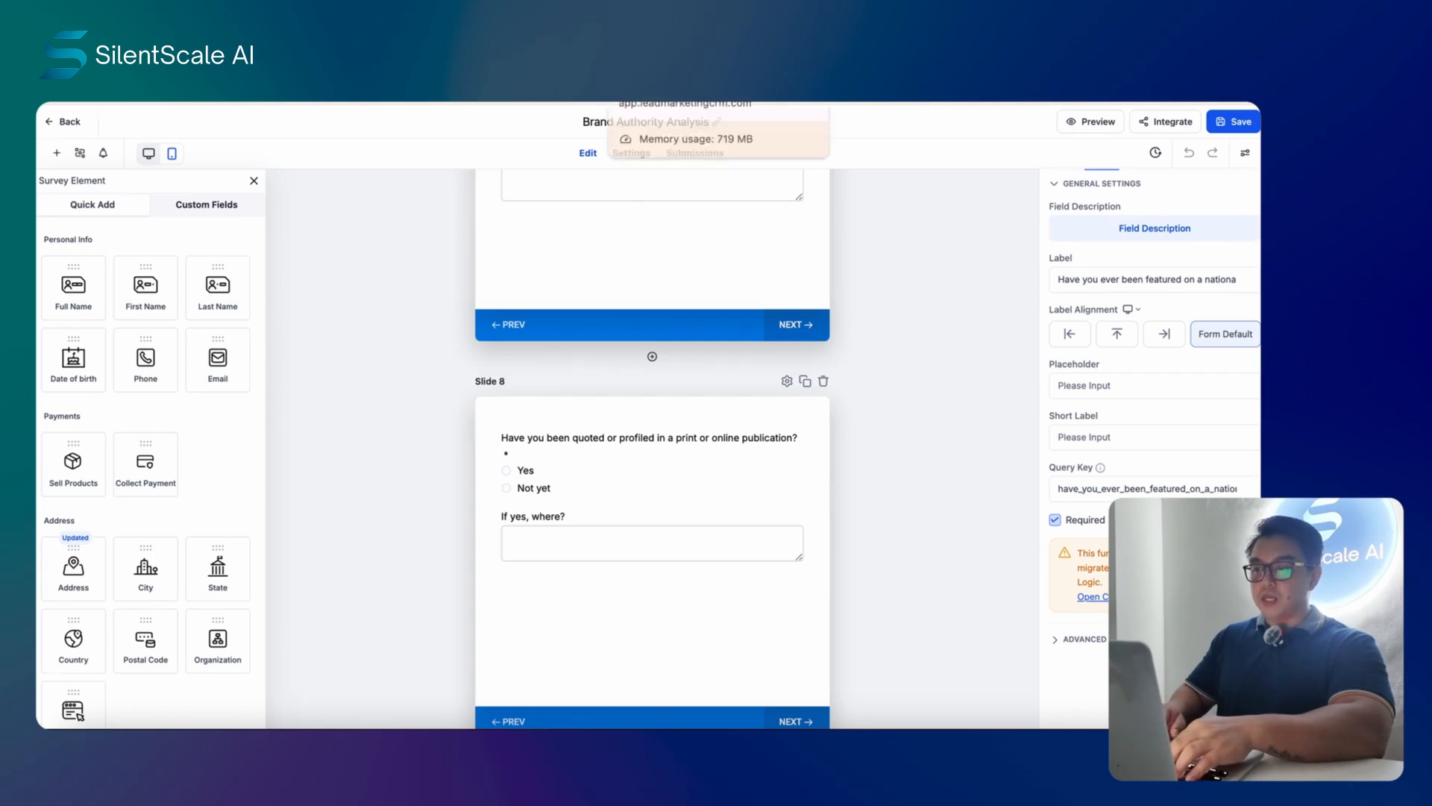
left_click(657, 102)
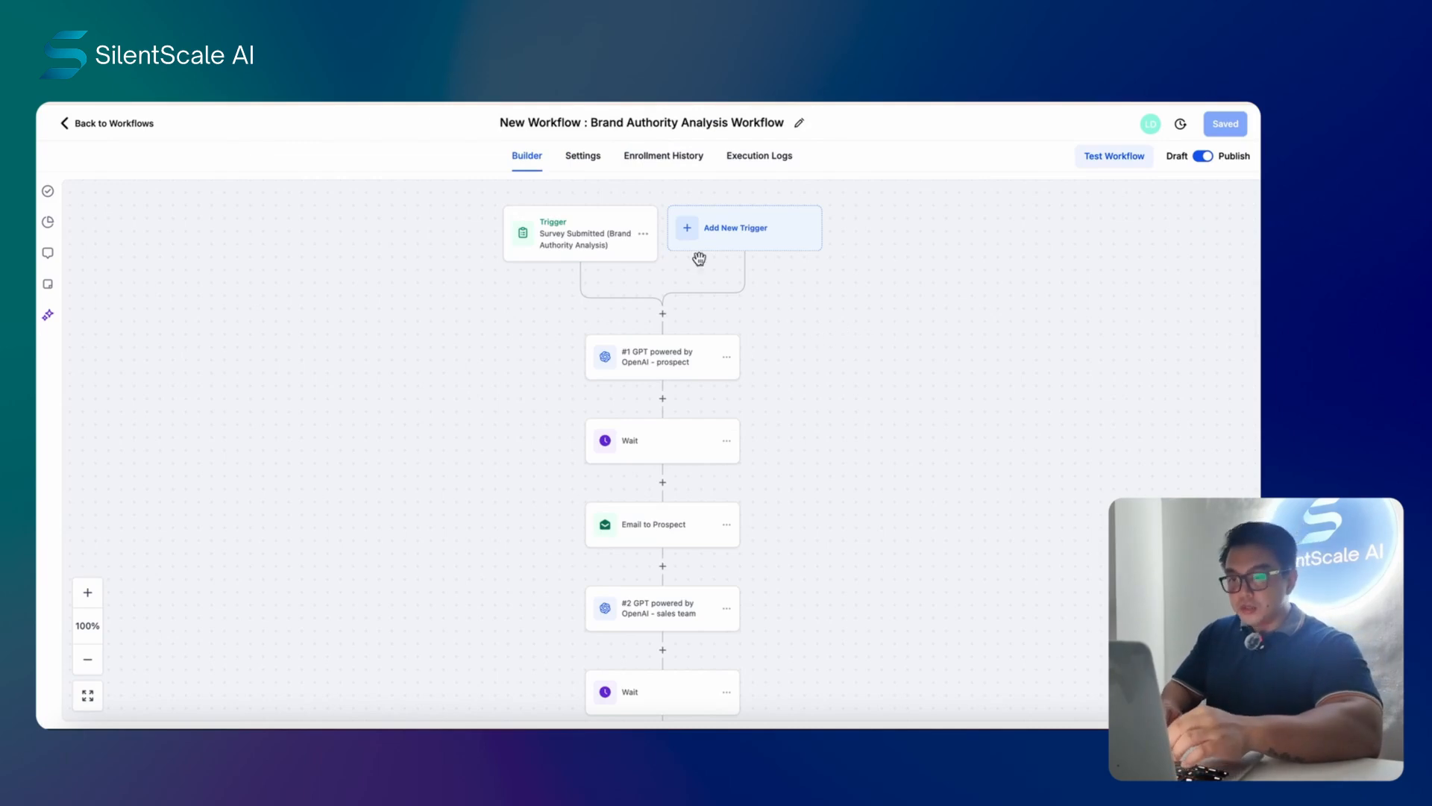
- Switch to the Brand Authority Analysis (Full) Google Doc showing the landing-page copy
left_click(462, 103)
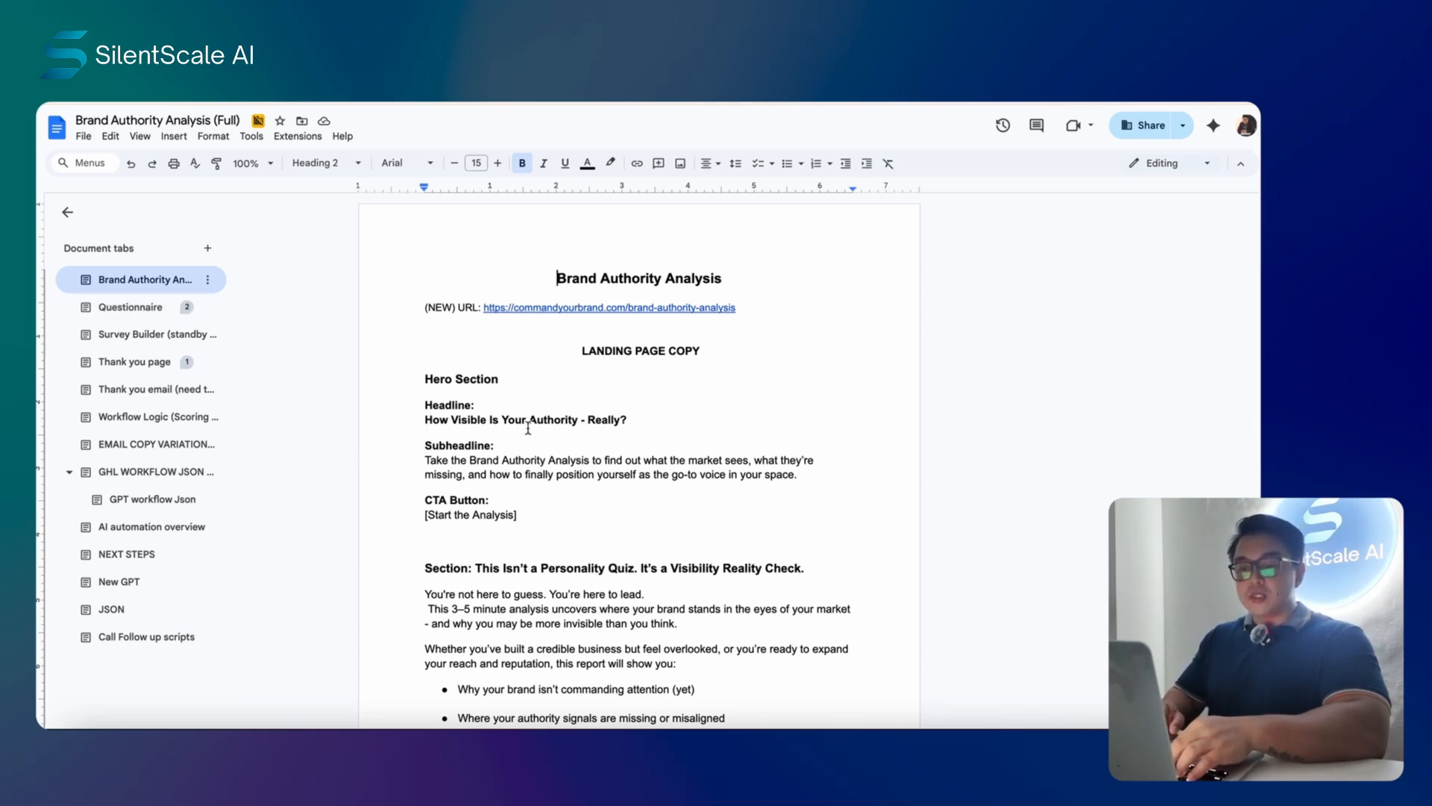
- Scroll the landing-page copy, then open the '#1 GPT powered by OpenAI - prospect' step settings
scroll(665, 447, "down", 3)
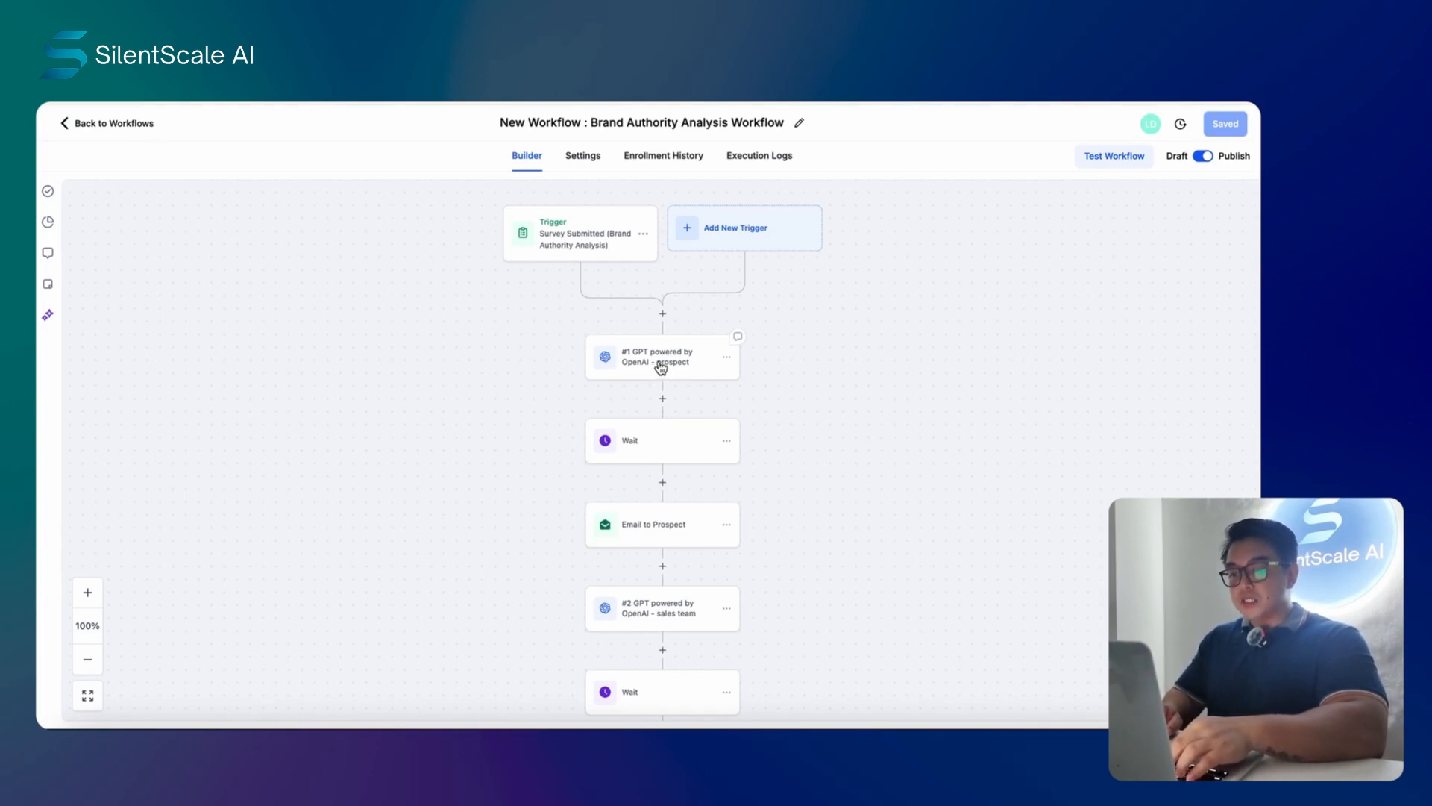
left_click(660, 367)
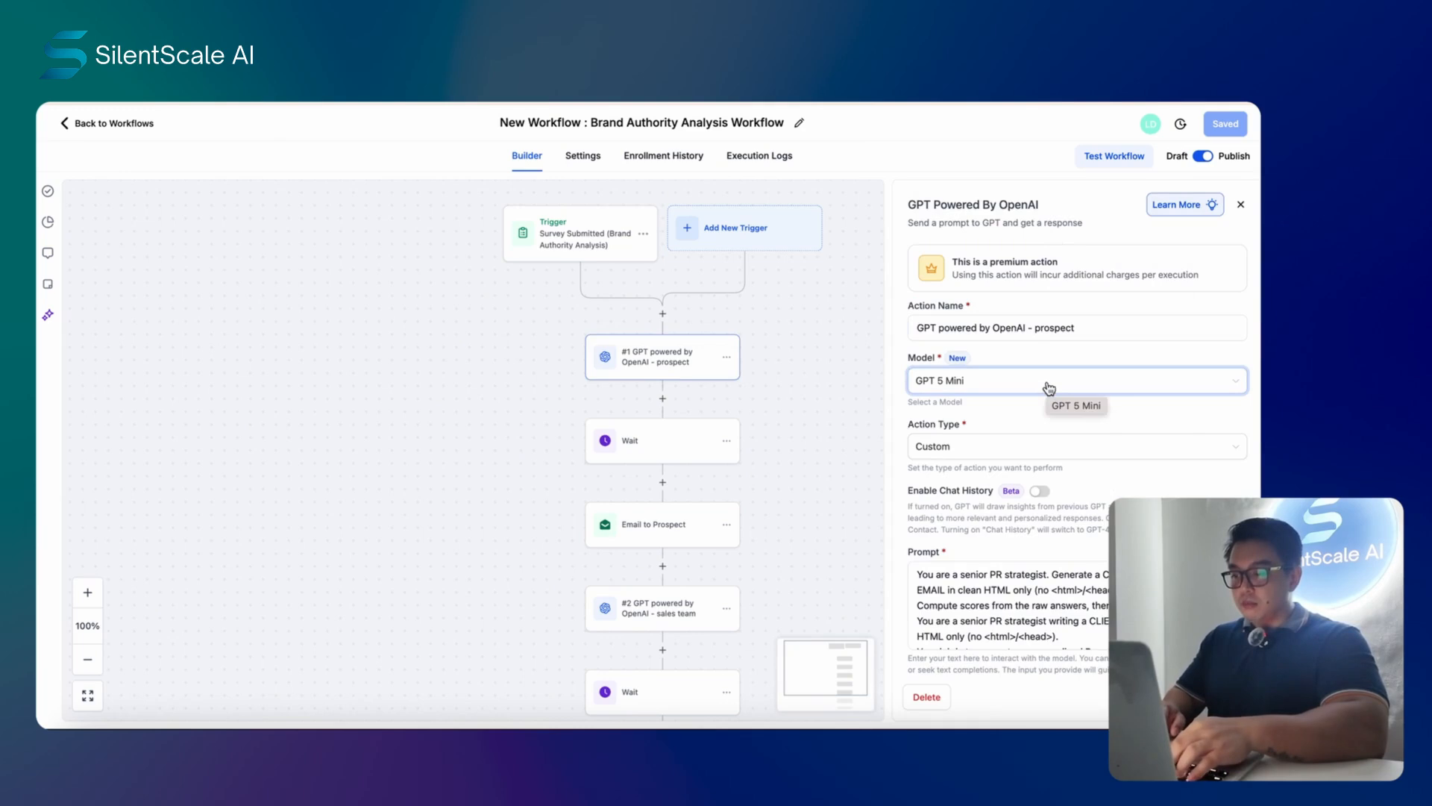
- Keep GPT 5 Mini as the prospect step's model and start a new step below the trigger
left_click(1049, 386)
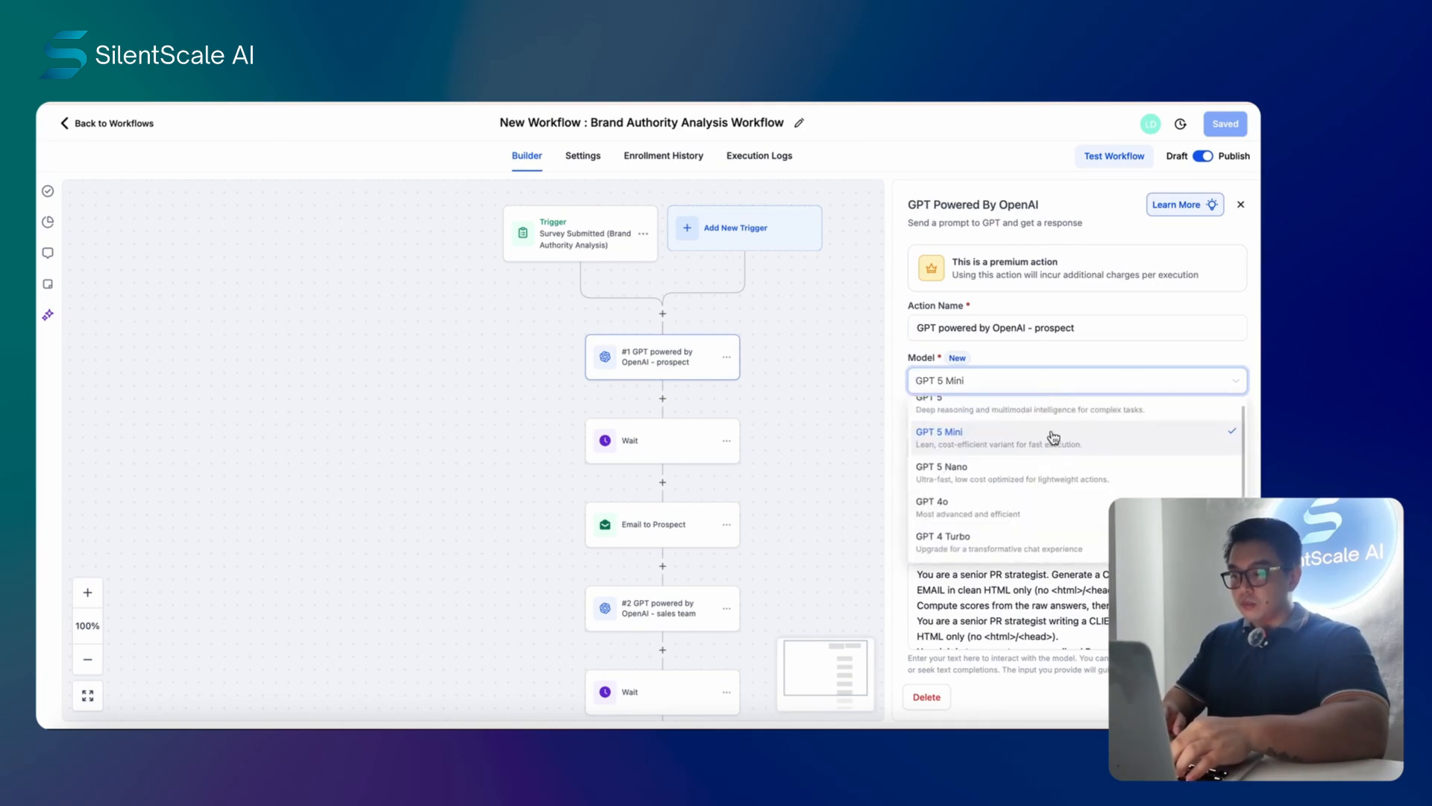
left_click(821, 332)
left_click(663, 316)
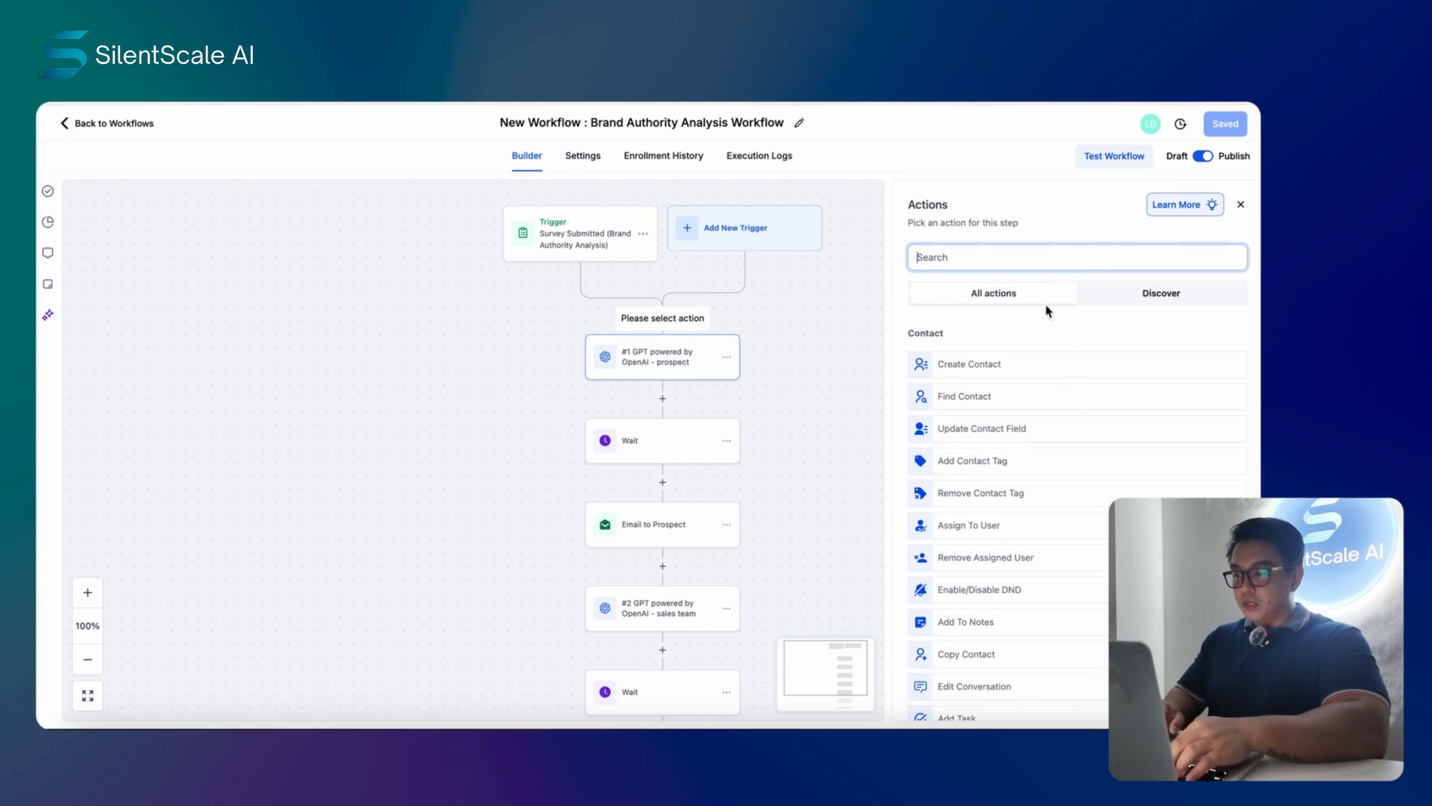
- Inspect the Wait step's delay settings and close them
left_click(806, 314)
left_click(646, 441)
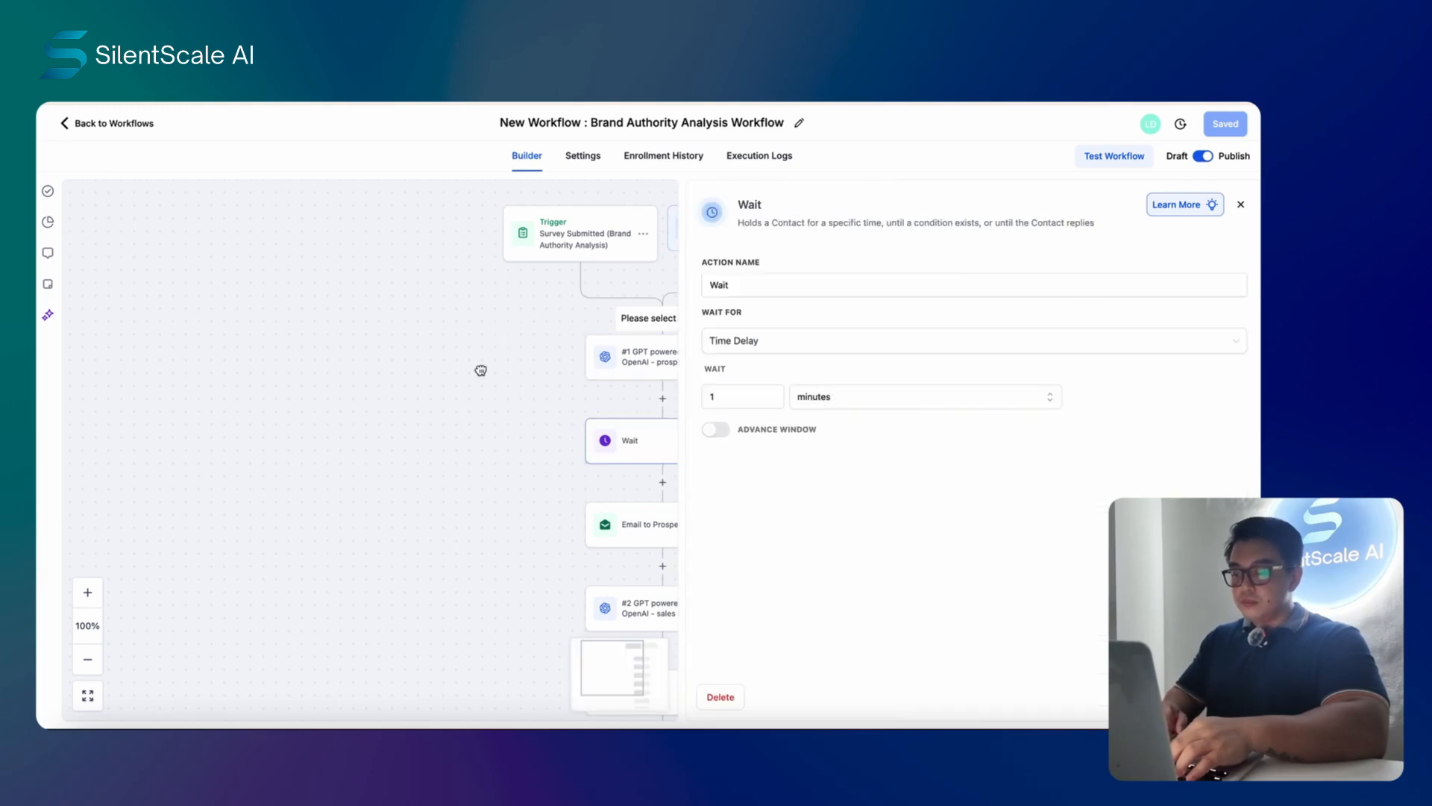
left_click(1149, 697)
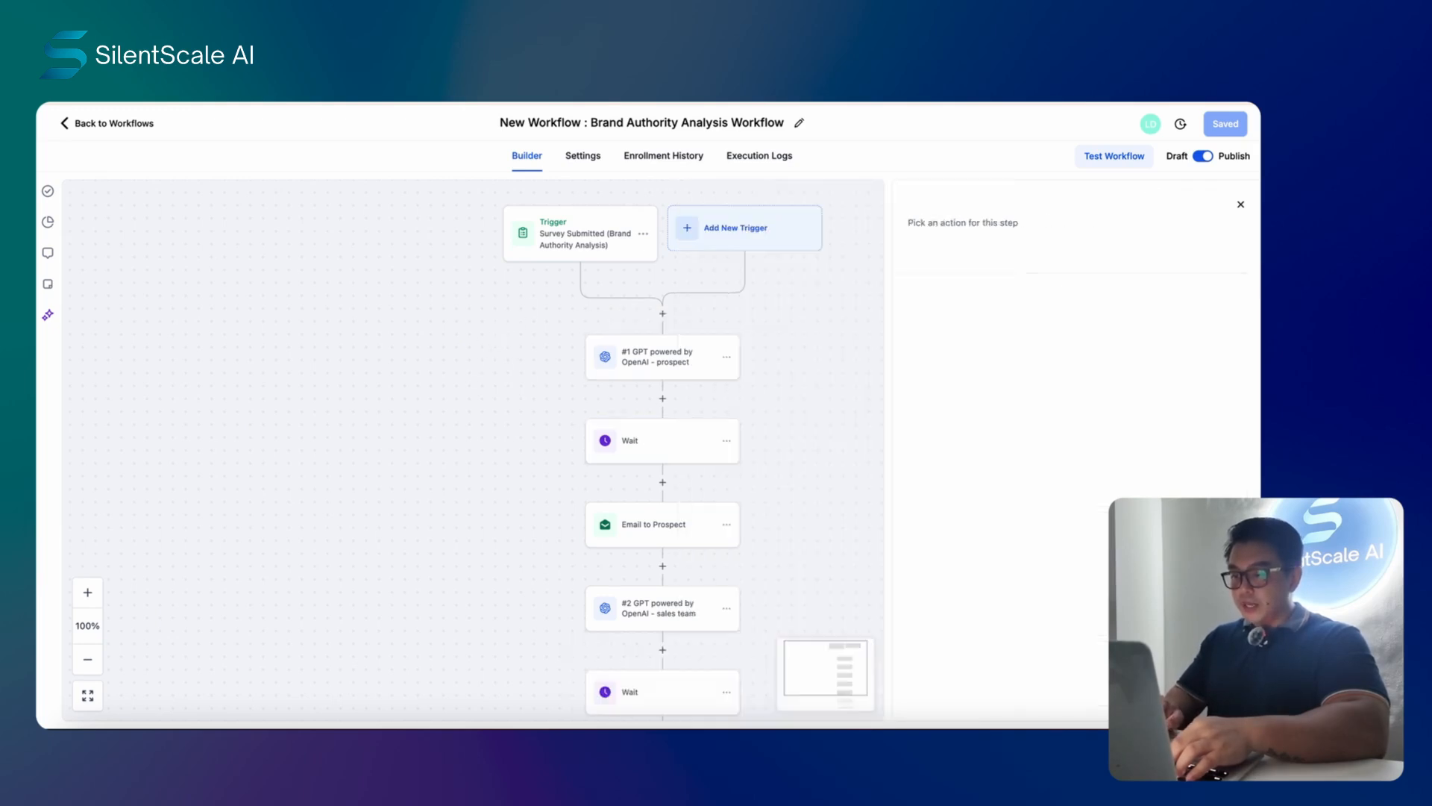
- Search the Actions picker for 'chatgpt' below the trigger, then reopen the prospect GPT step
left_click(663, 315)
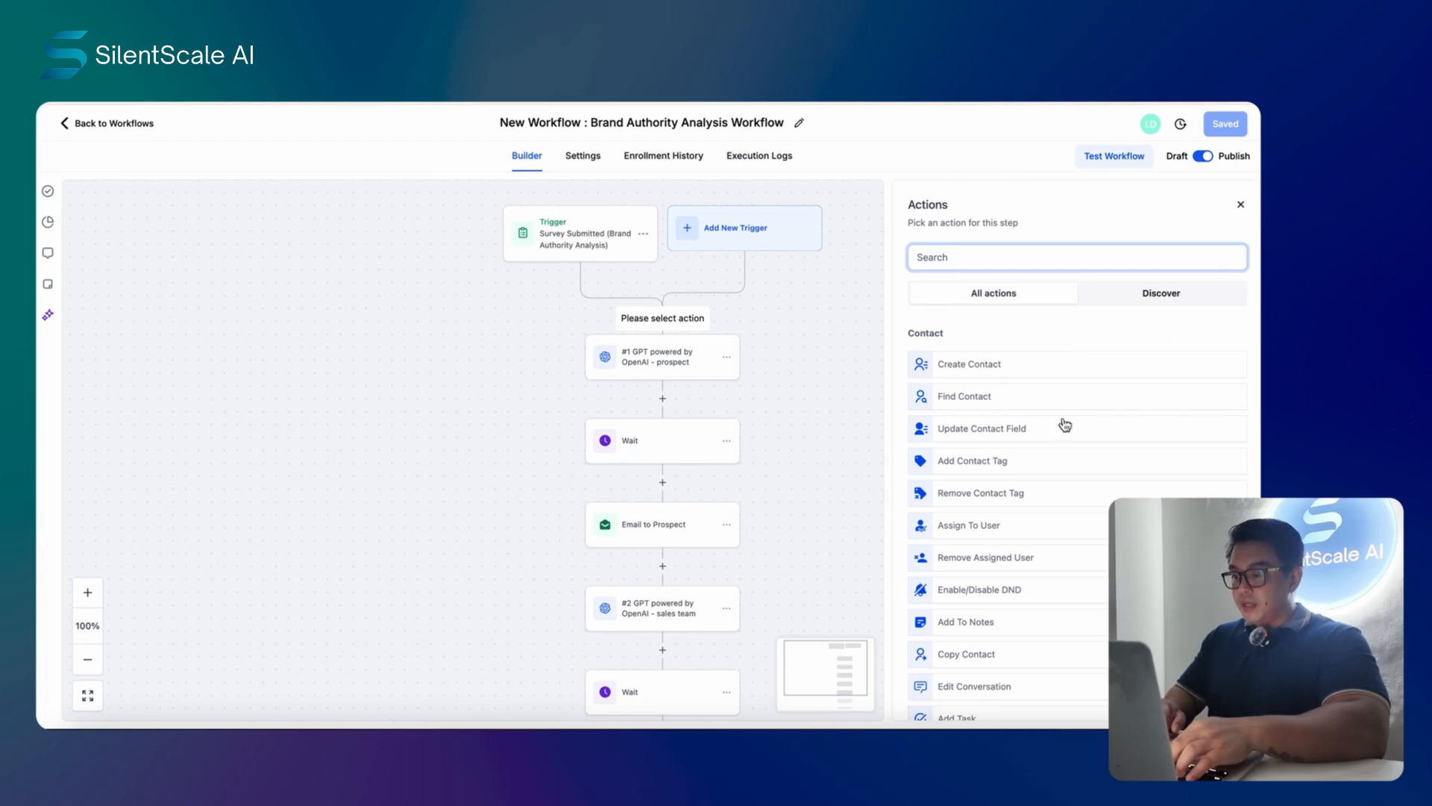
left_click(1027, 252)
type("chatp")
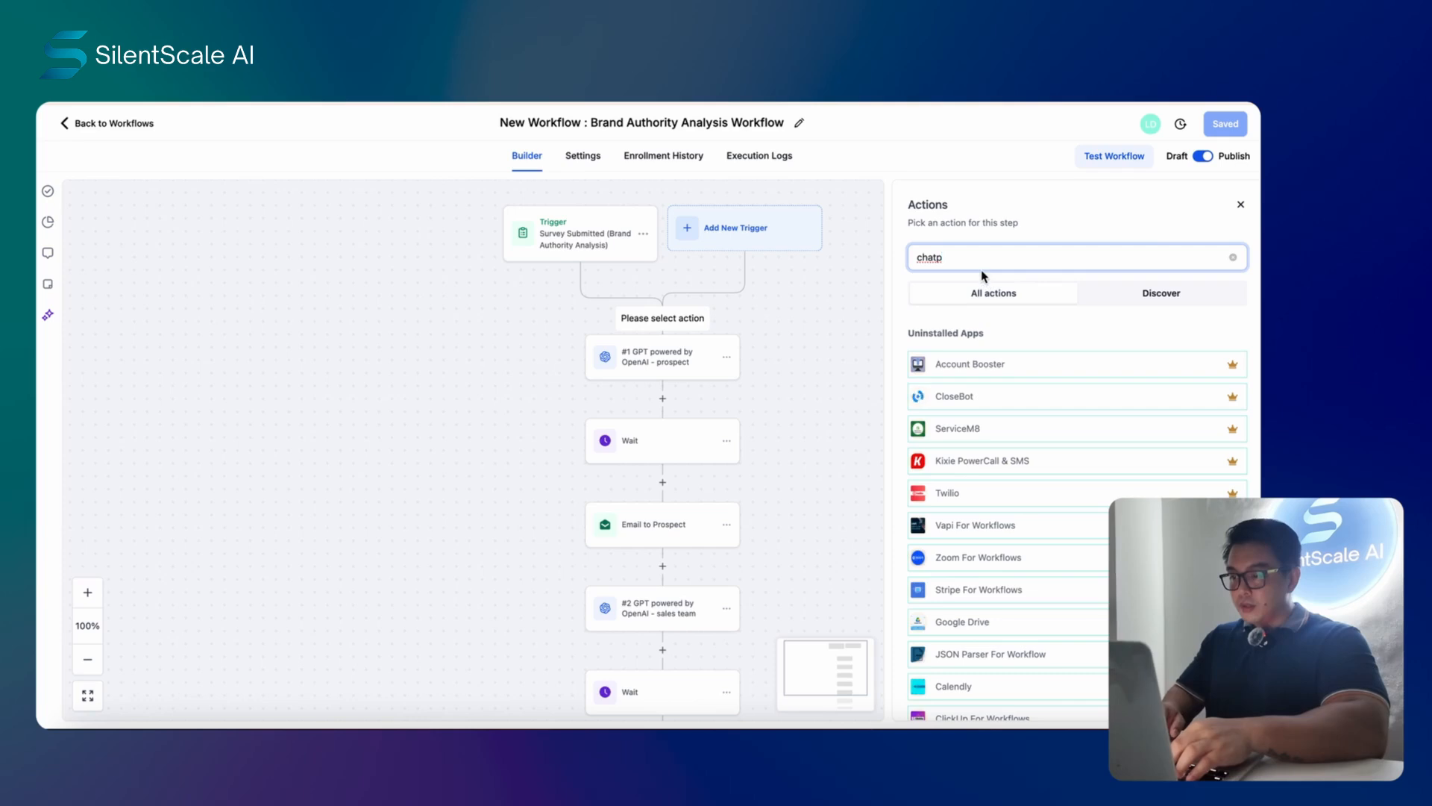
key("BackSpace")
type("gpt")
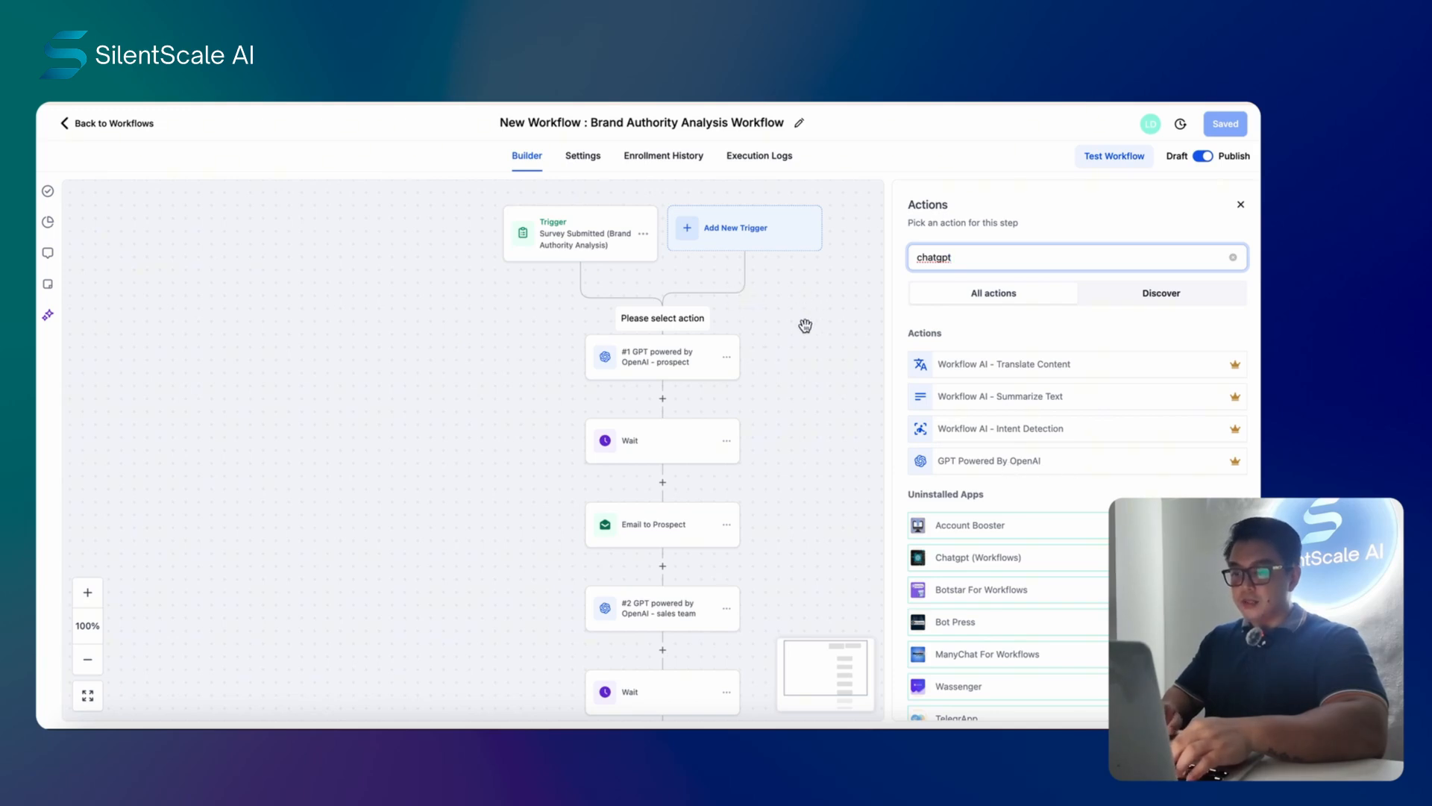
left_click(671, 361)
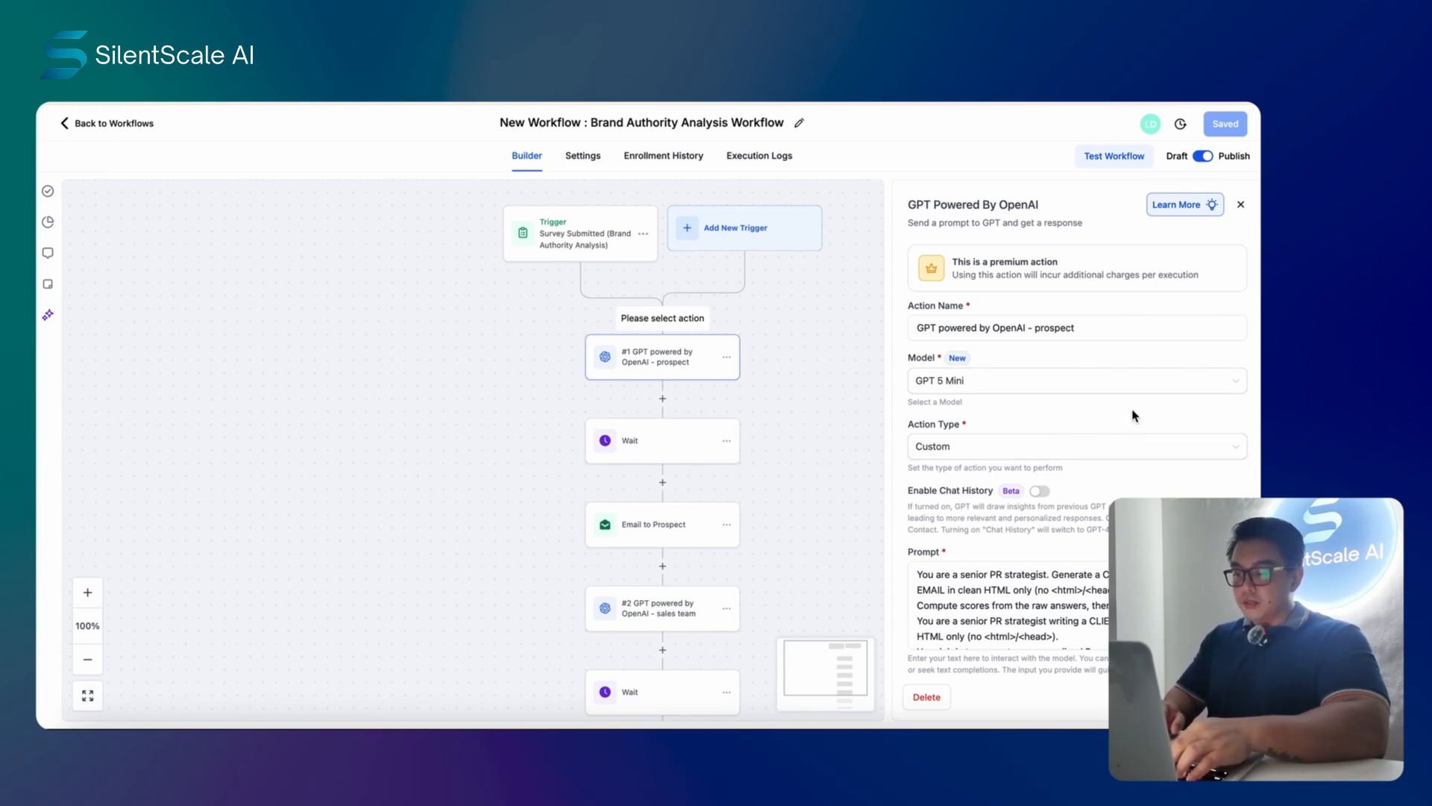
- Scroll through the prospect GPT prompt, then open the document's Workflow Logic (Scoring + Tagging) tab
scroll(1134, 415, "down", 1)
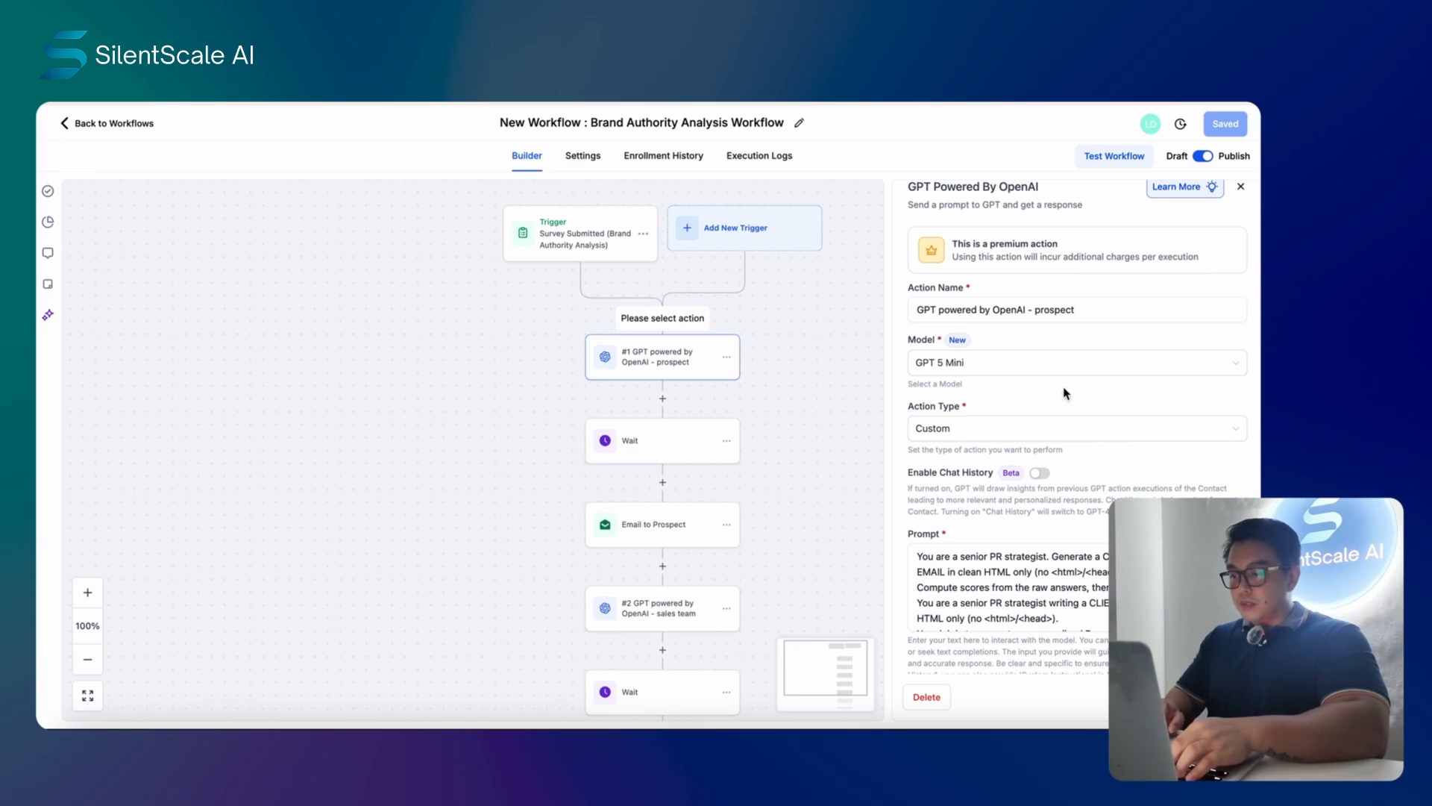
scroll(1117, 383, "down", 2)
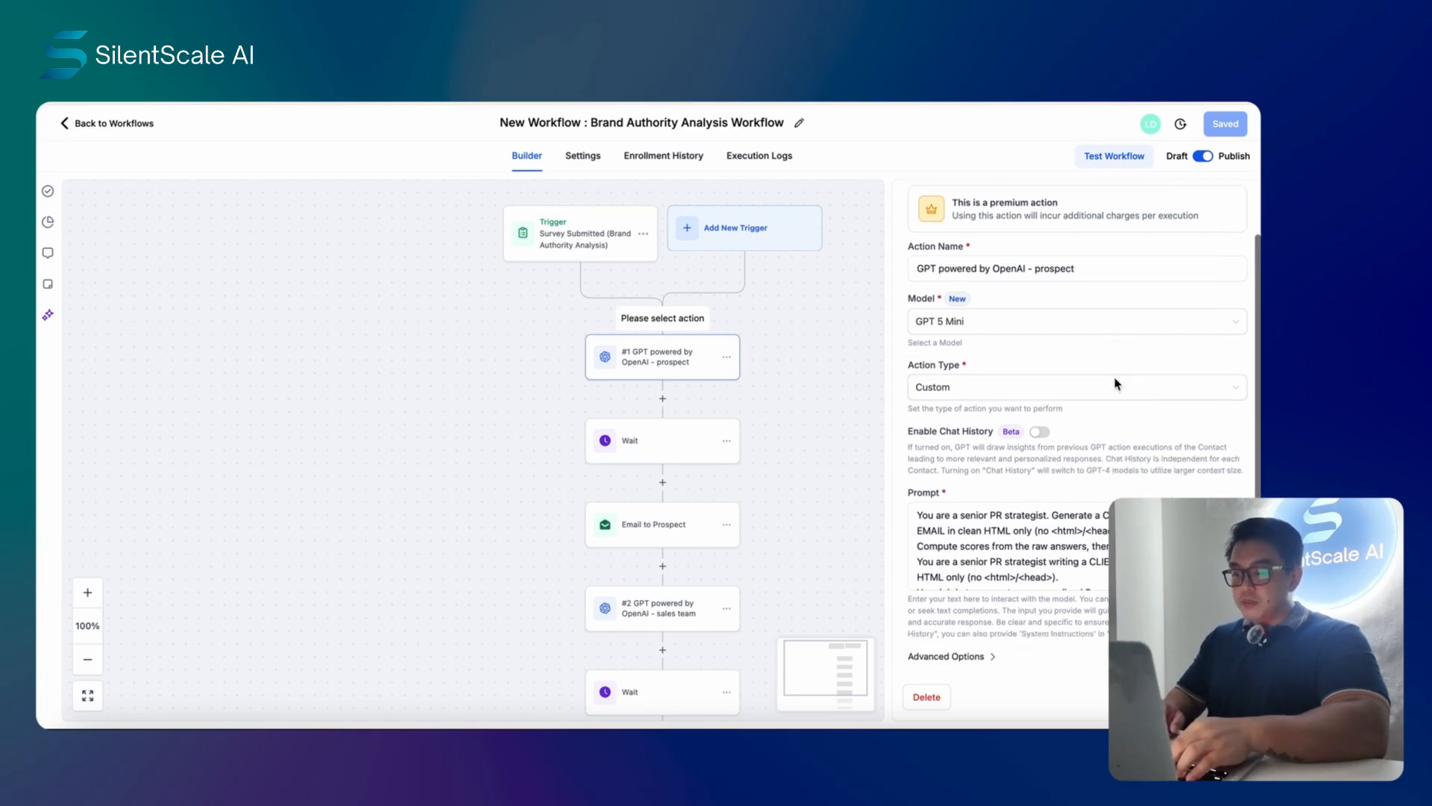
left_click(1087, 516)
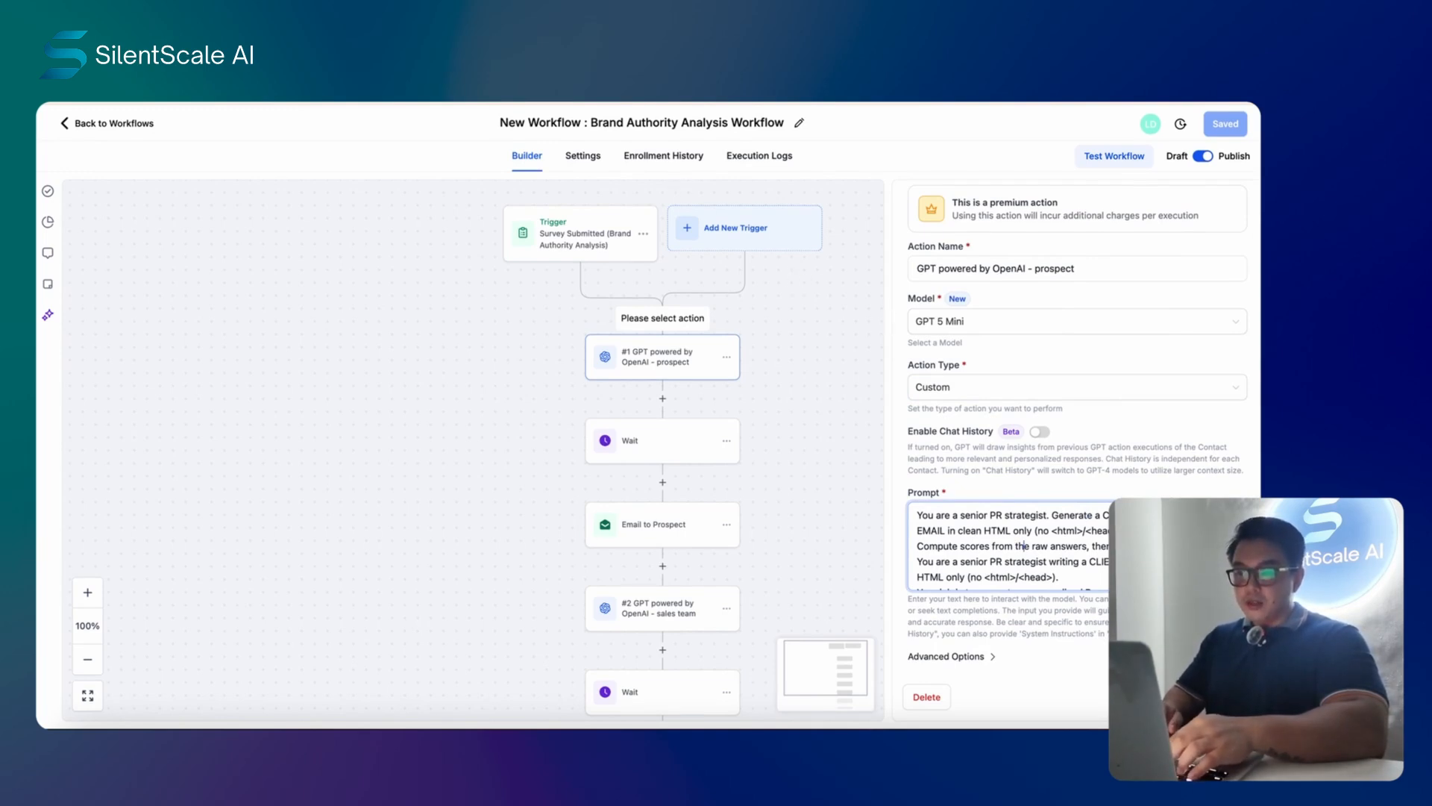
left_click(629, 104)
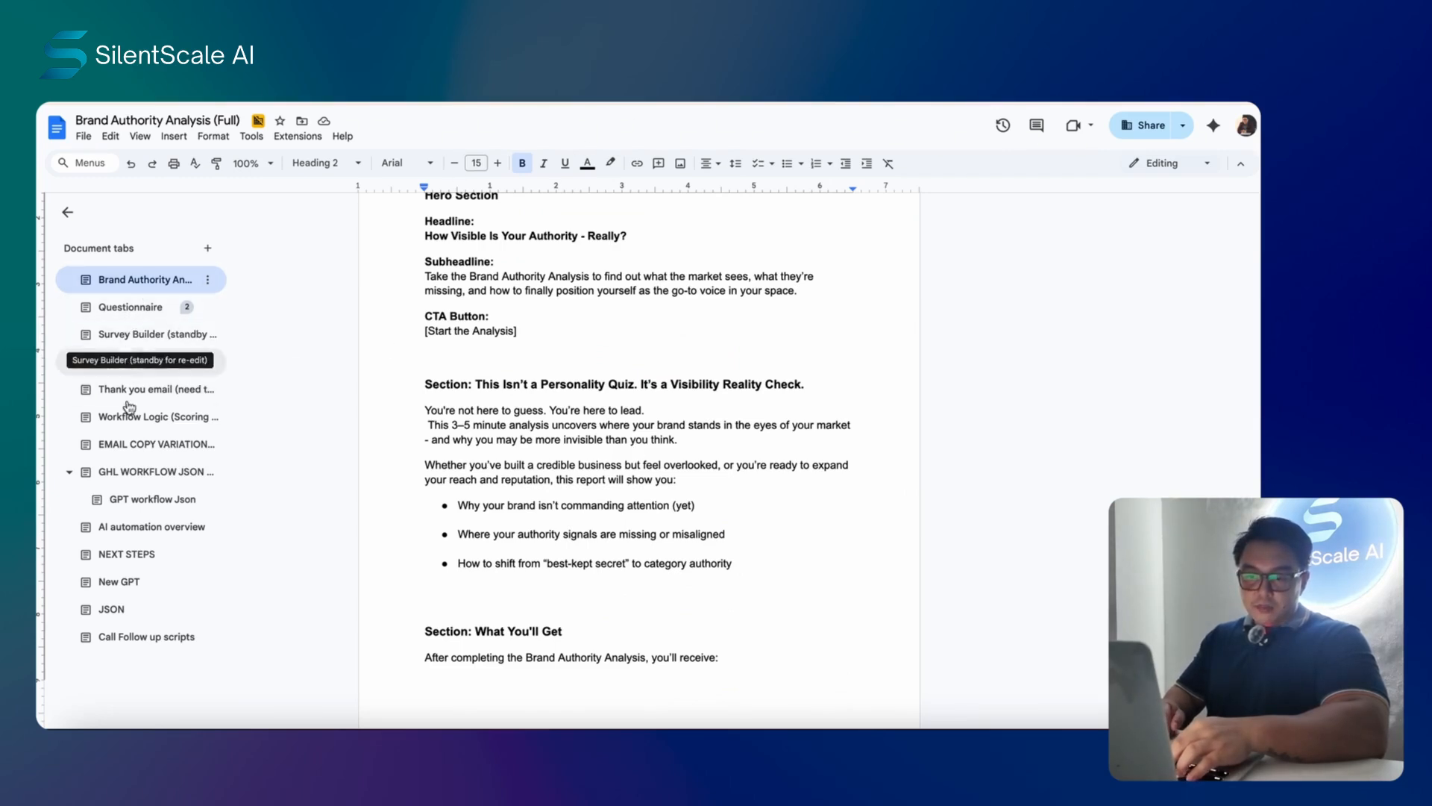
left_click(138, 422)
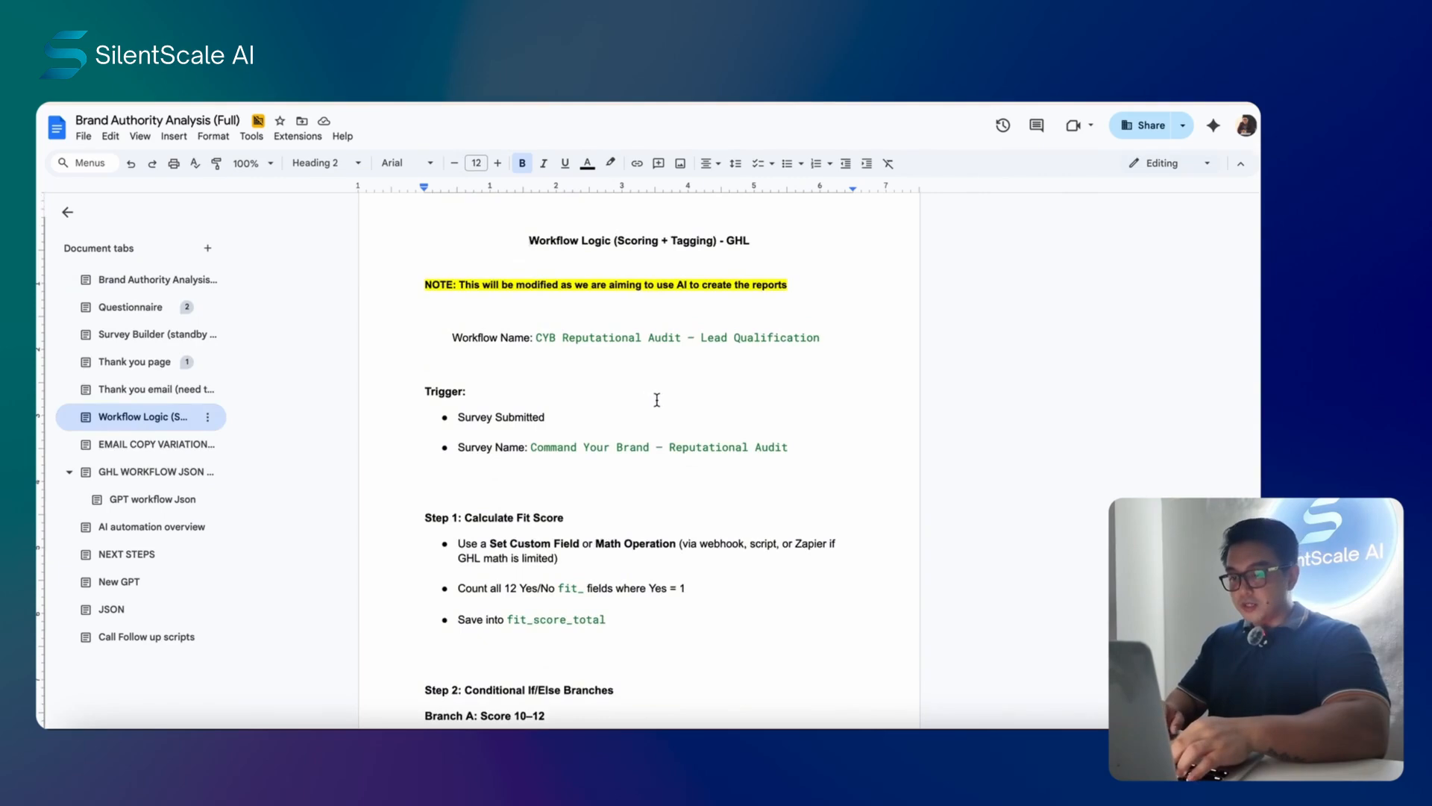
- Skim the Workflow Logic scoring and branching plan, then return to the GoHighLevel workflow
scroll(657, 401, "down", 5)
scroll(657, 400, "down", 8)
scroll(656, 401, "up", 14)
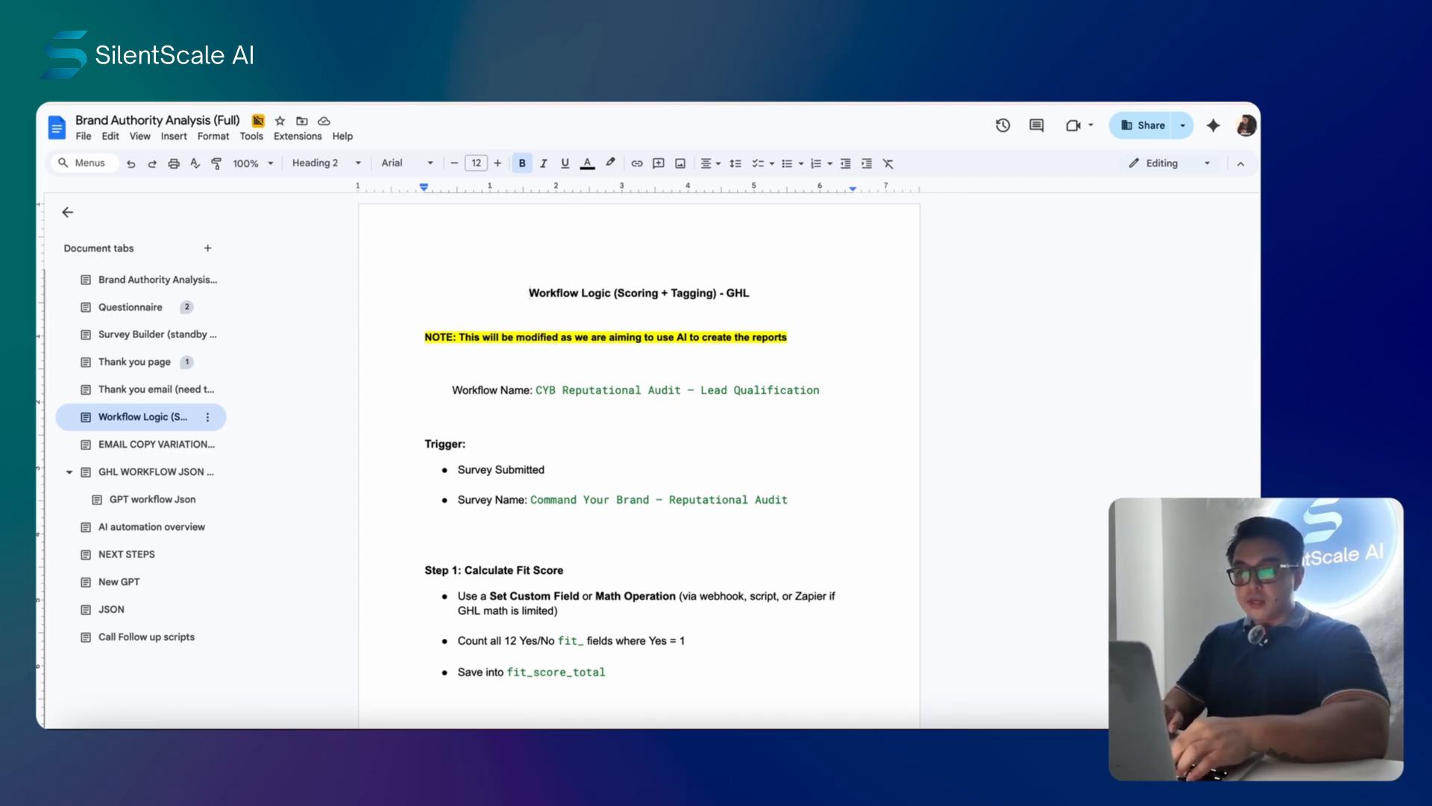
key("ctrl+Tab")
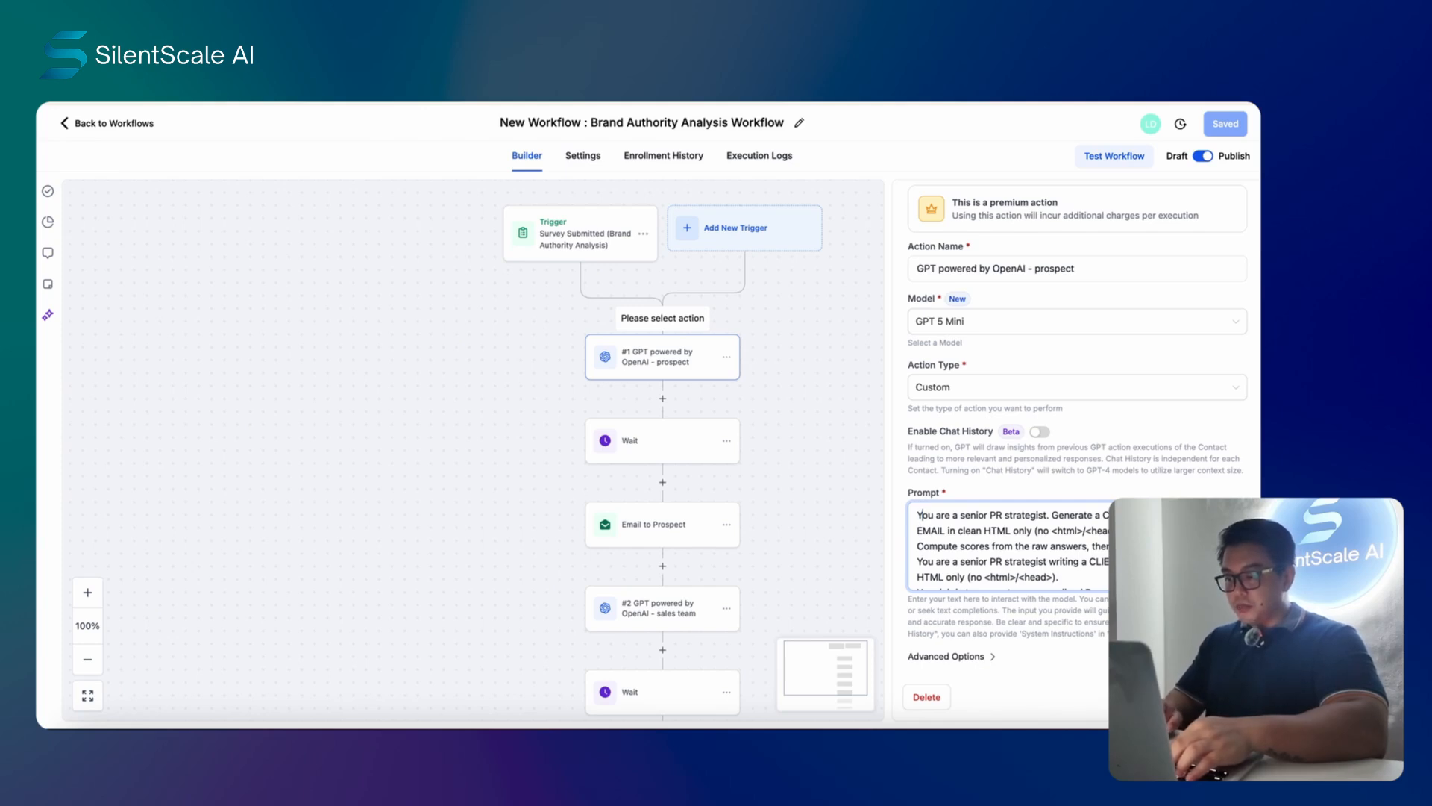
- Read through the first sections of the prospect GPT prompt
scroll(919, 514, "down", 1)
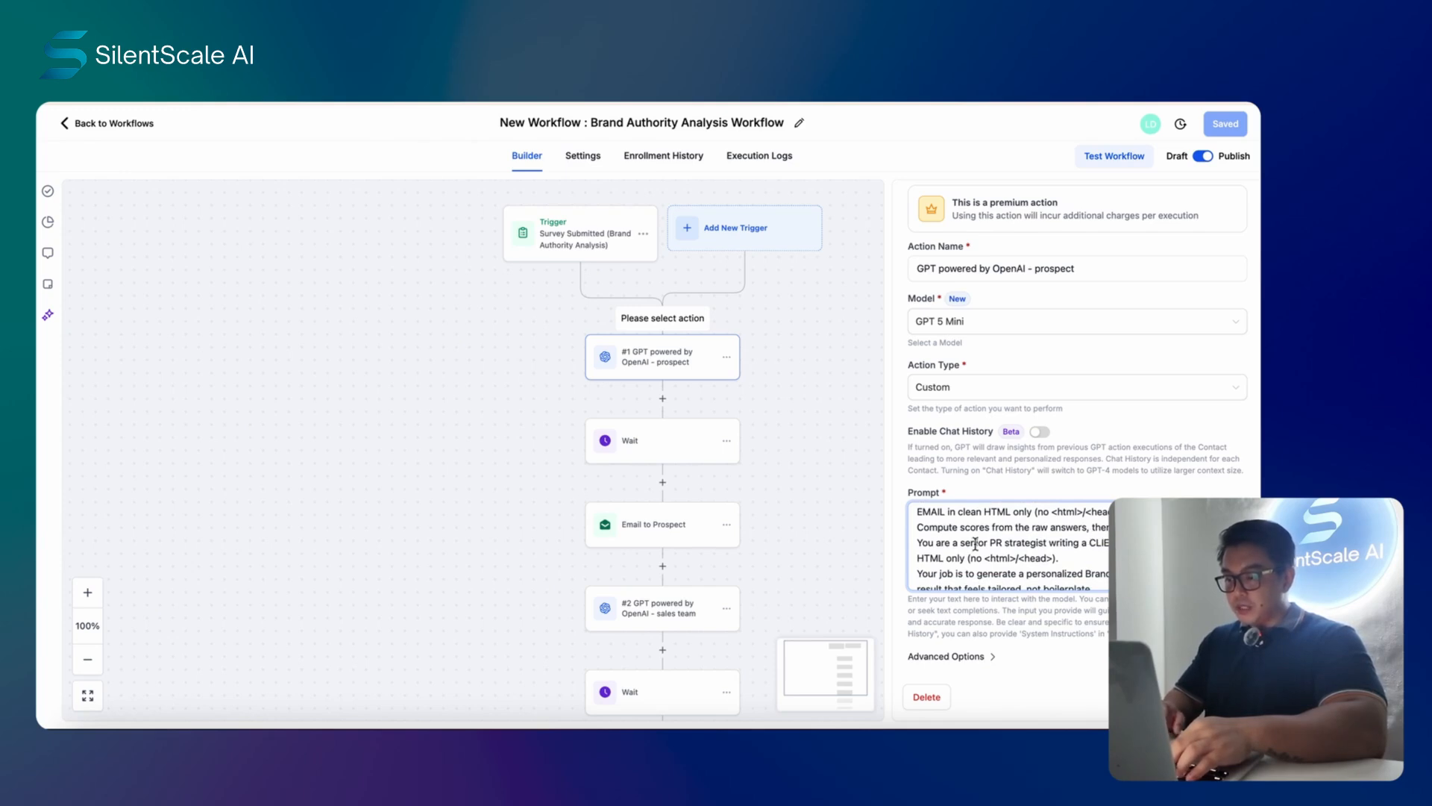
scroll(966, 547, "down", 1)
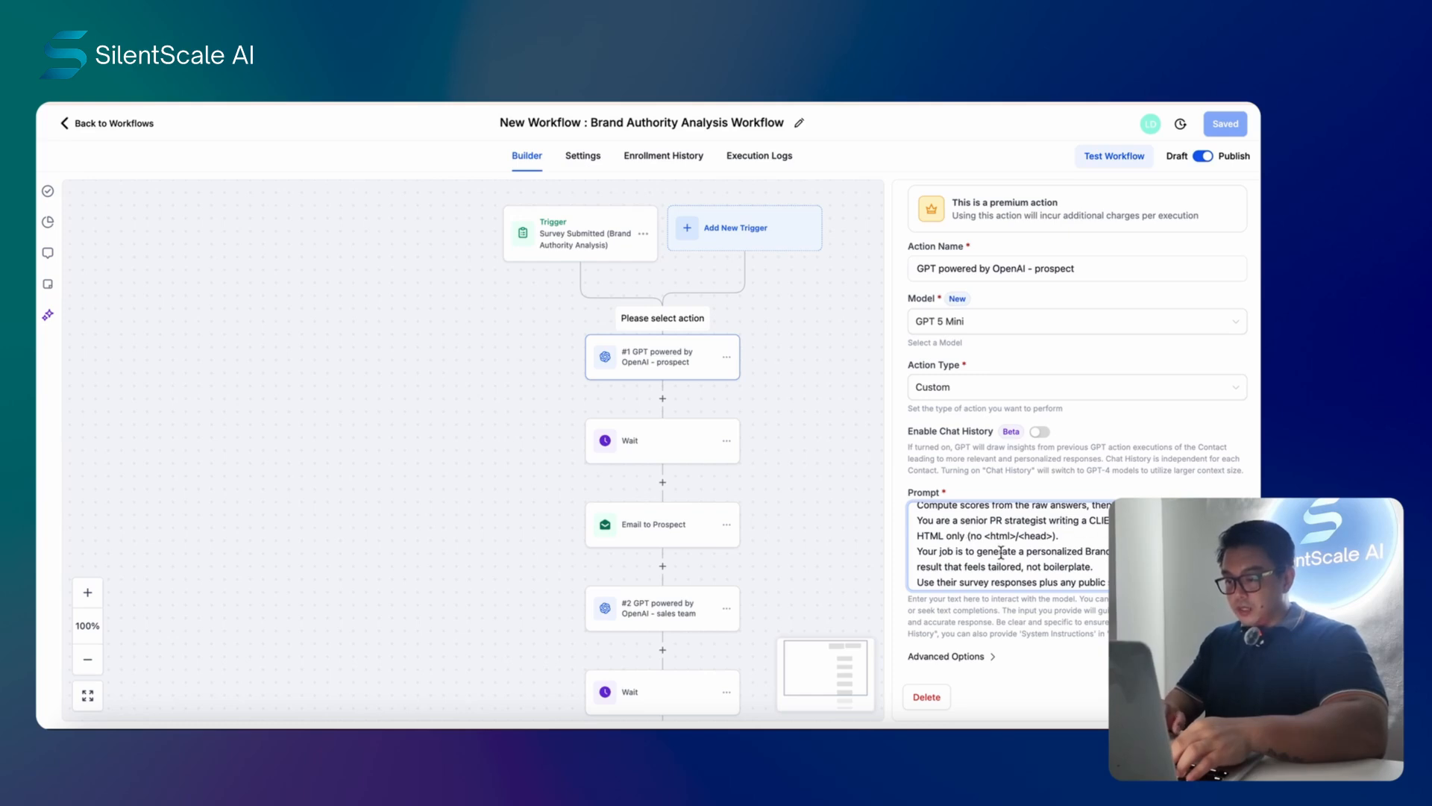
scroll(1031, 551, "down", 1)
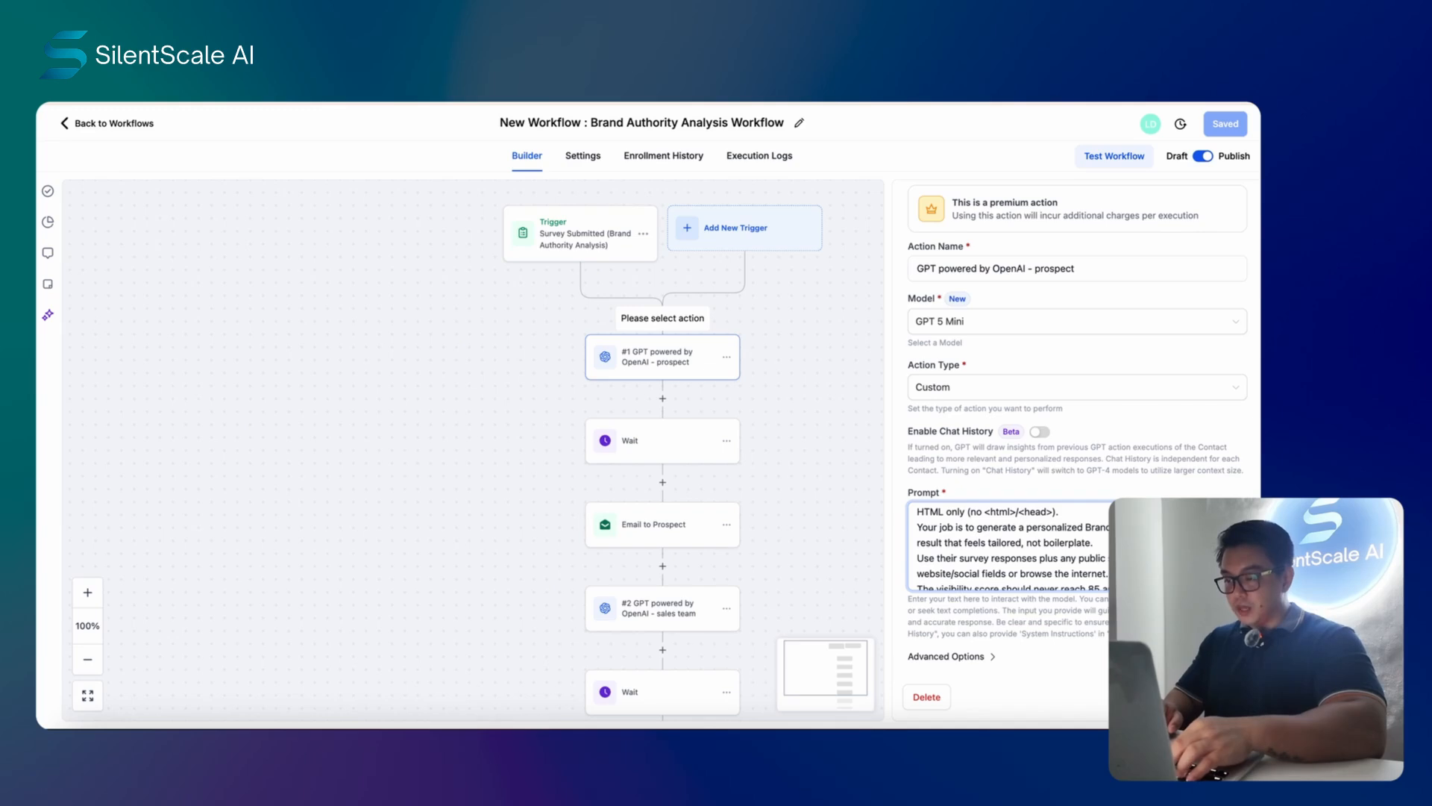
scroll(1010, 546, "down", 1)
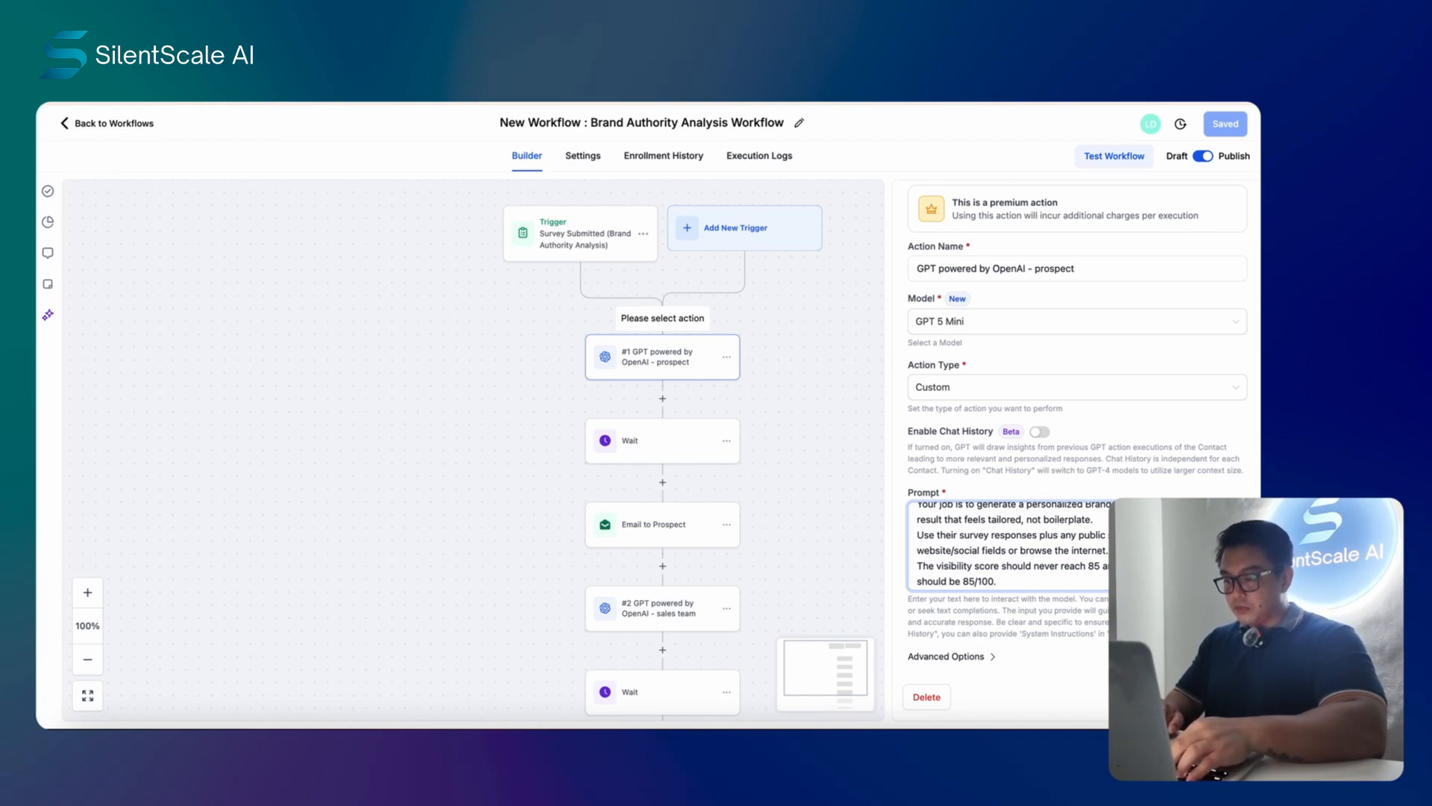
scroll(1011, 546, "down", 2)
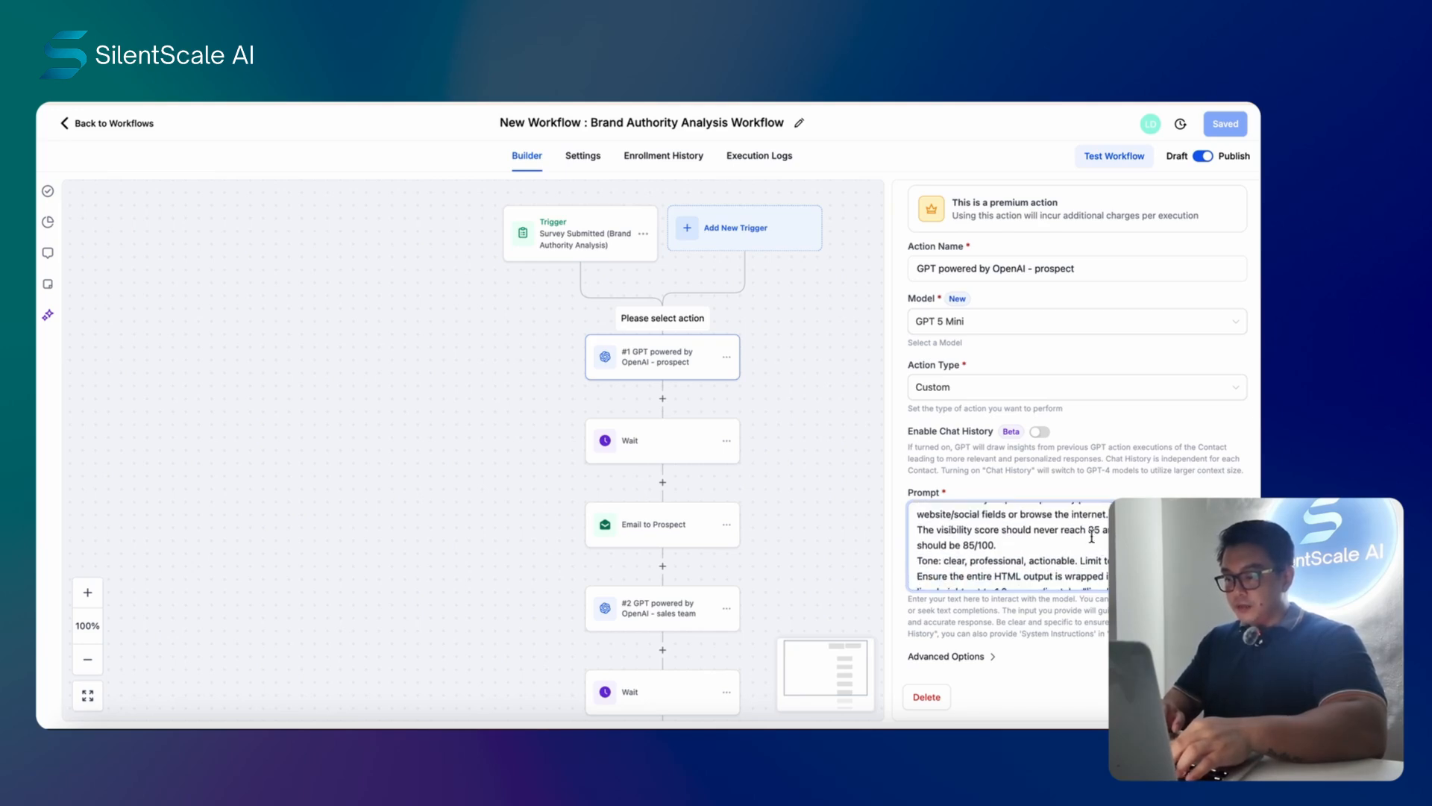
scroll(1093, 545, "down", 3)
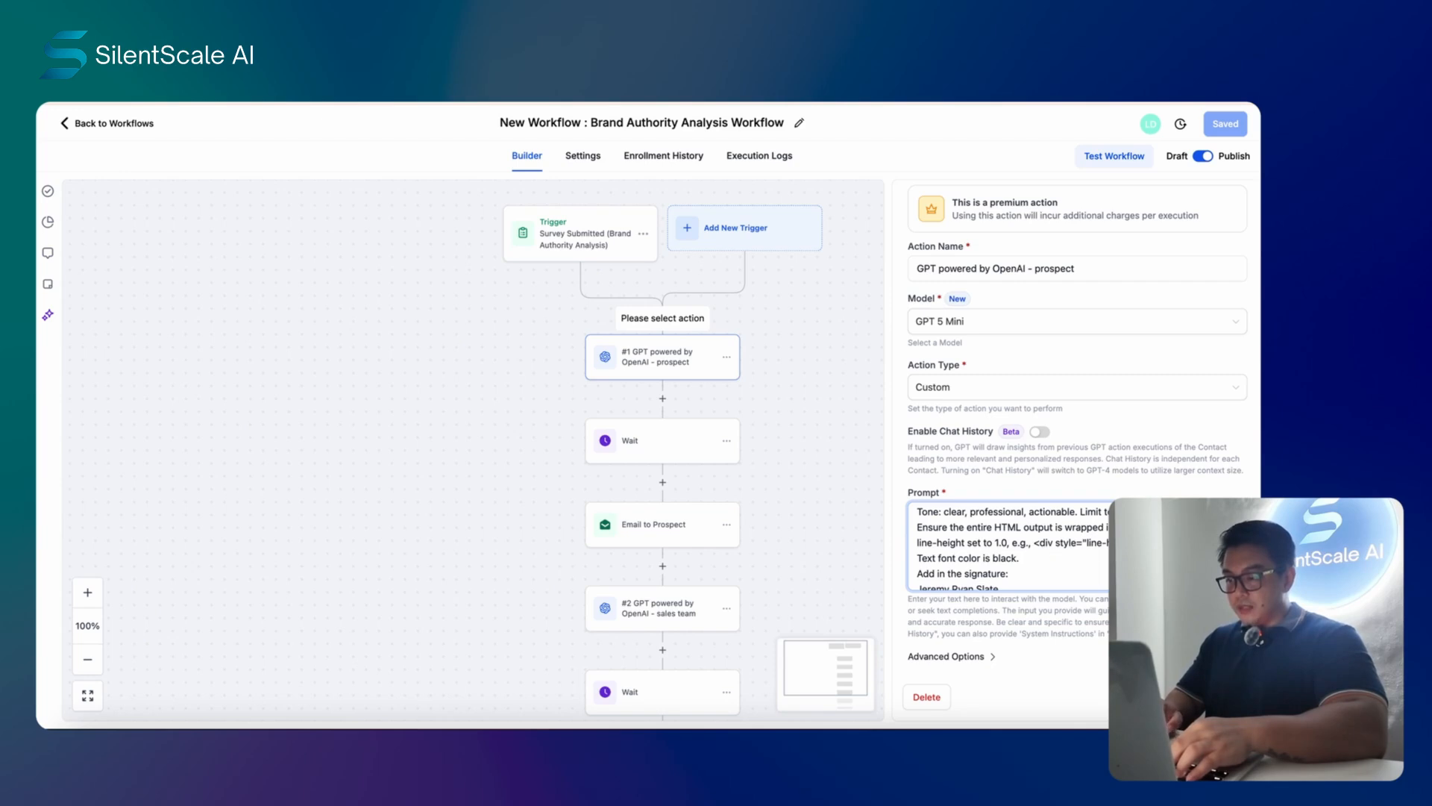
scroll(1093, 554, "down", 5)
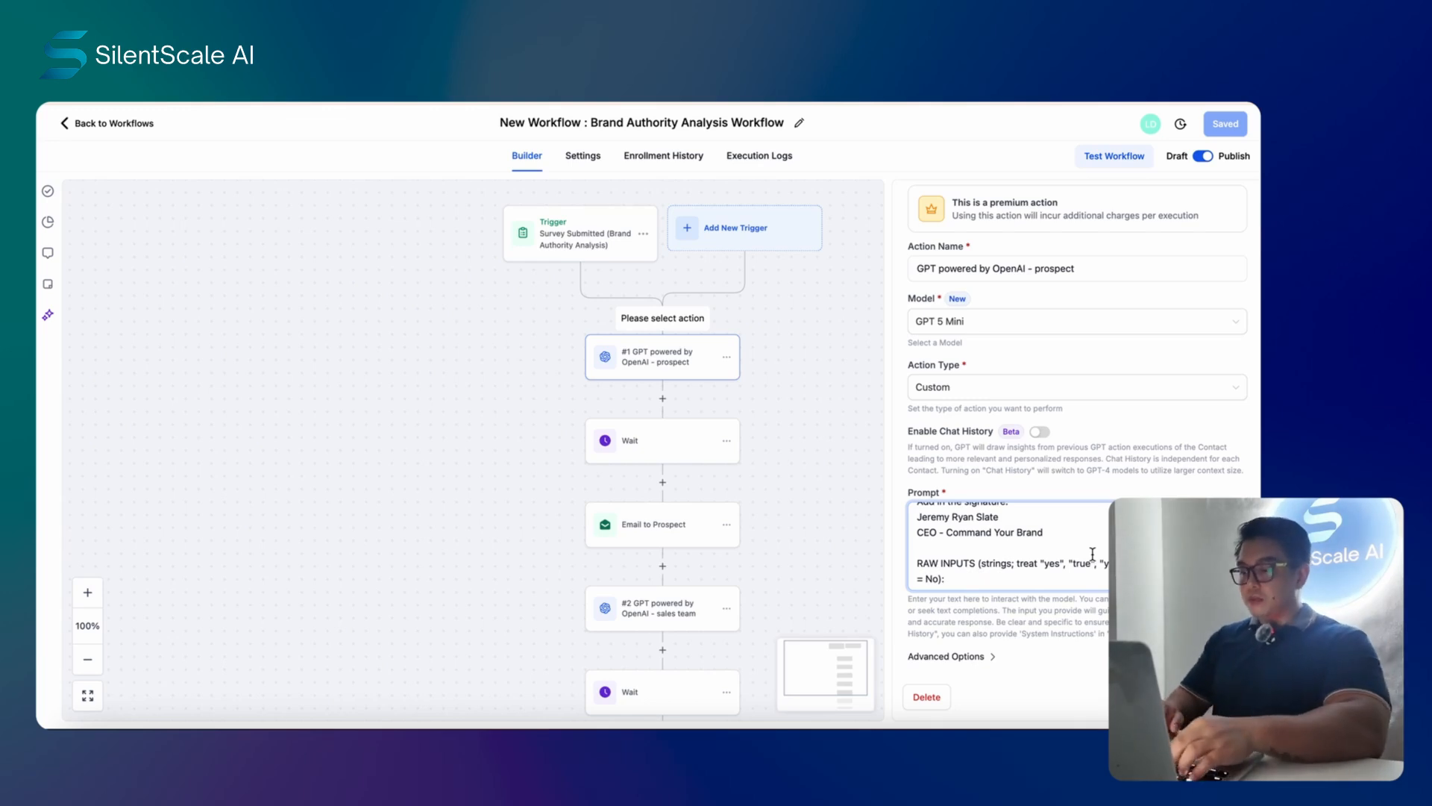
scroll(1093, 554, "down", 1)
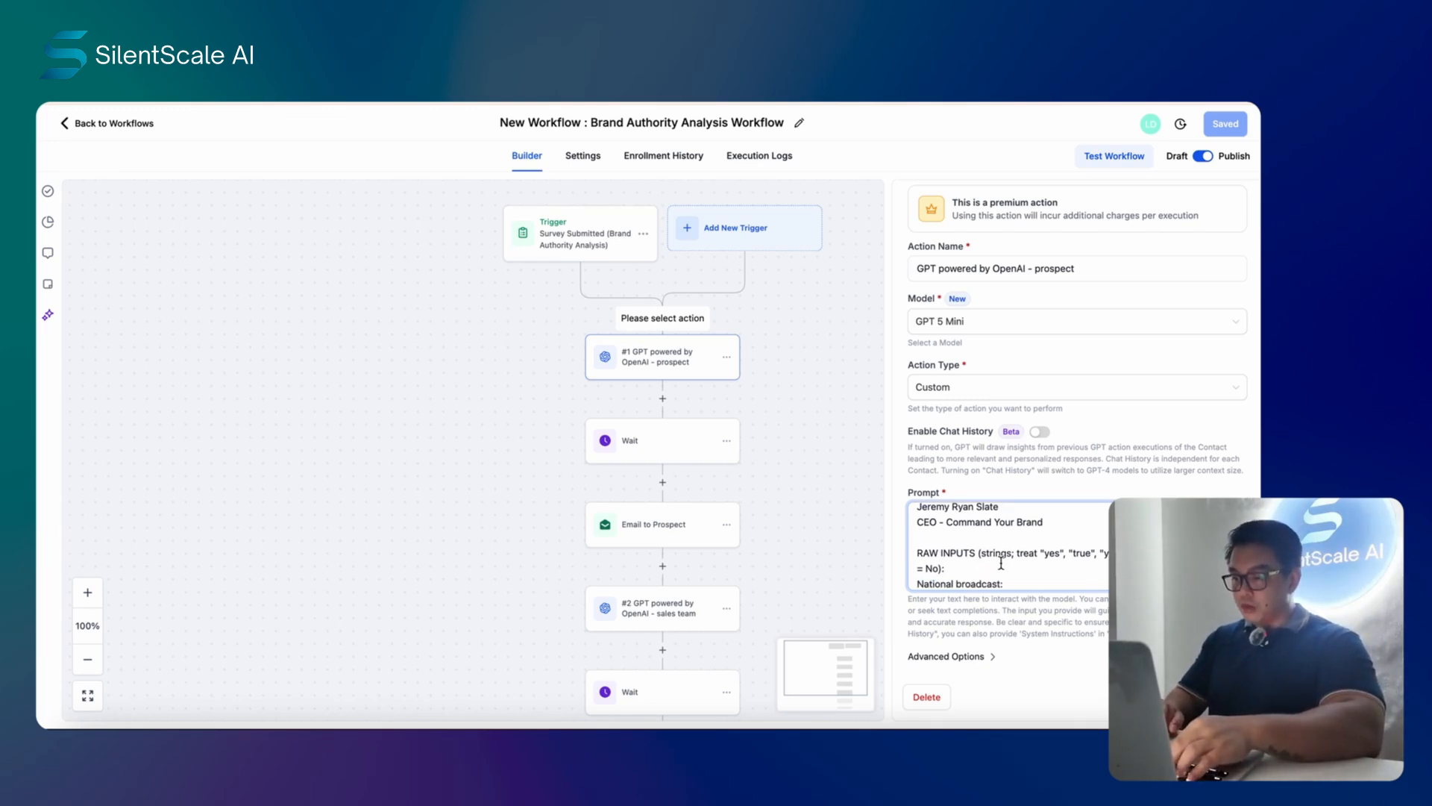
scroll(1096, 531, "down", 2)
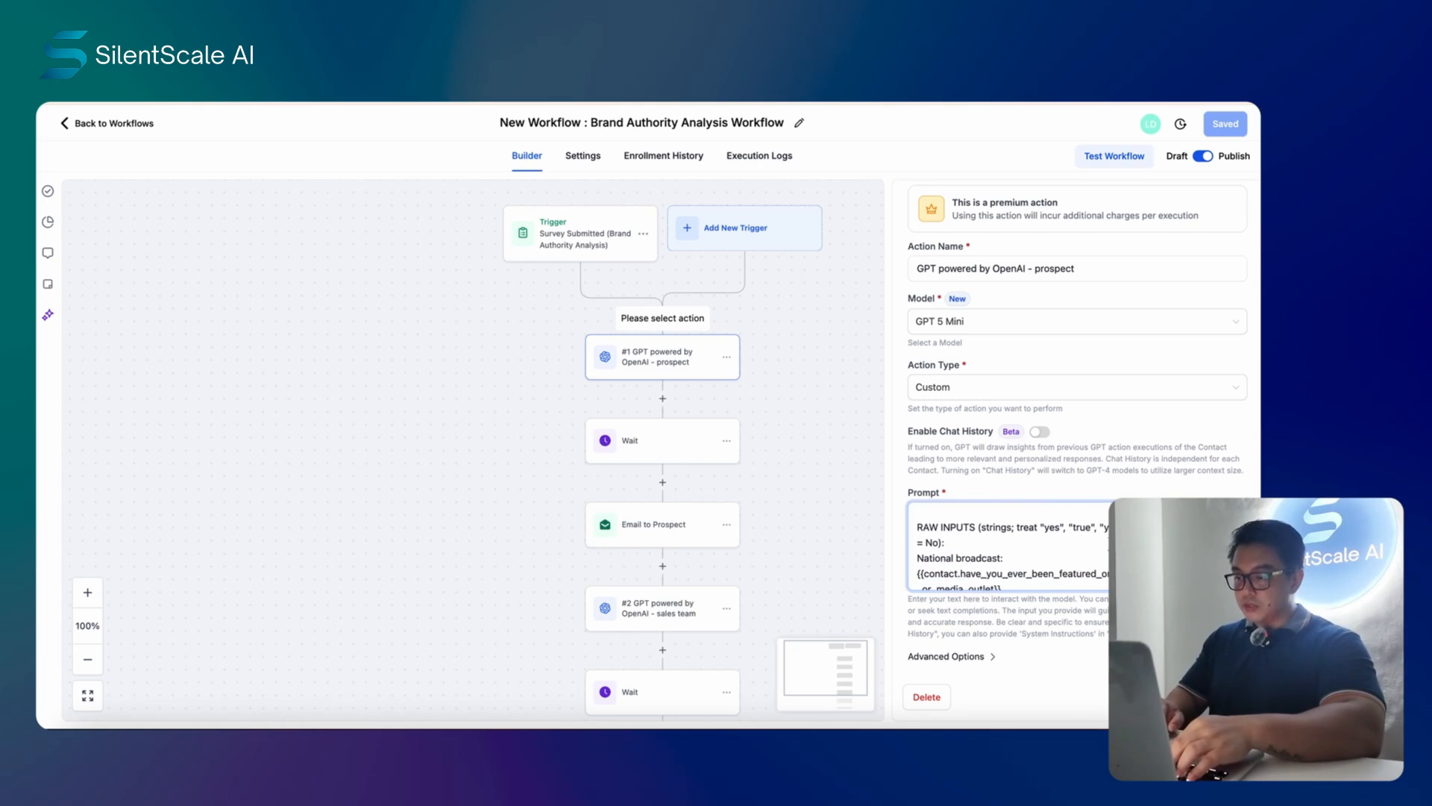
scroll(1053, 537, "down", 2)
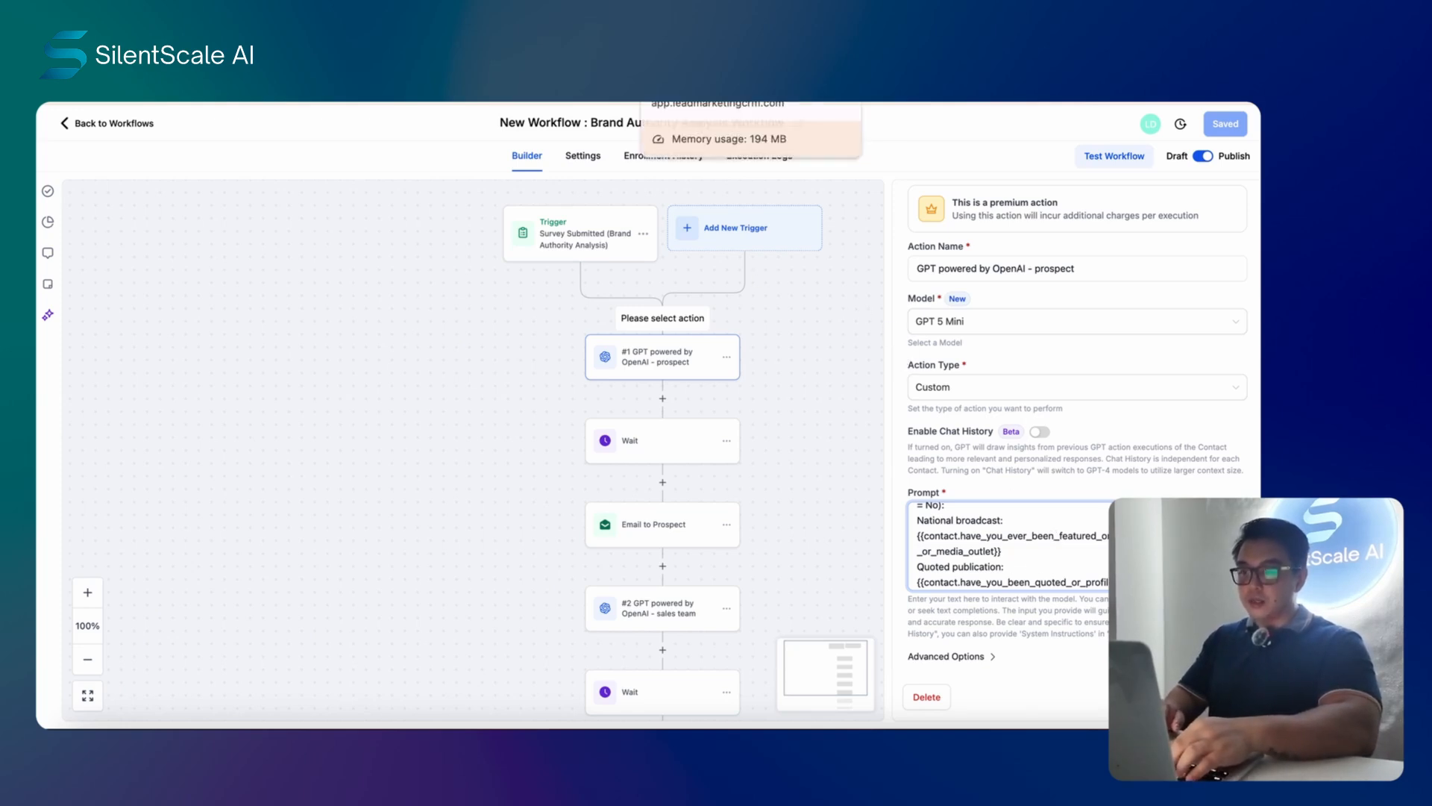
- Check the contact custom fields, then read the rest of the prompt down to the CTA links
left_click(694, 59)
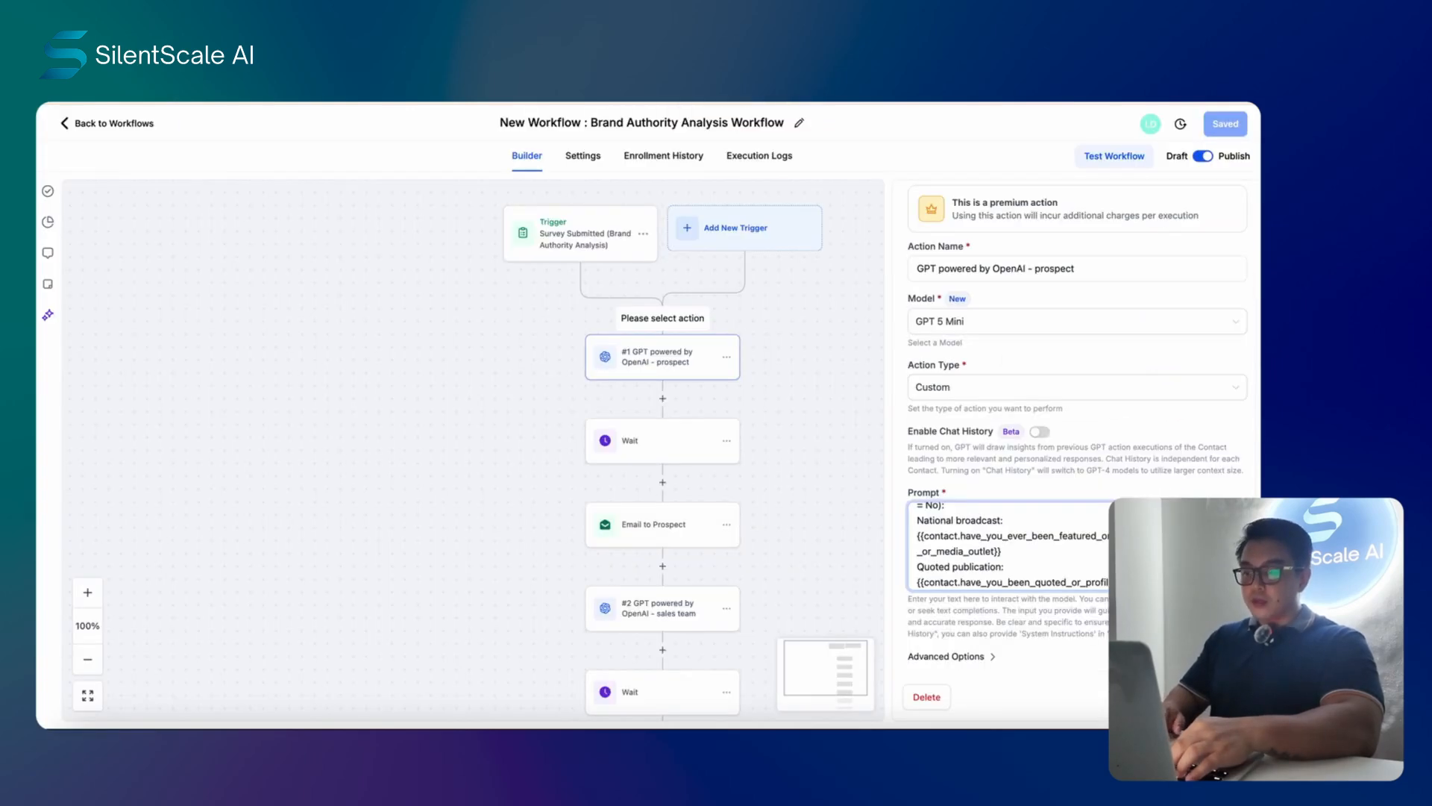
scroll(1087, 527, "down", 3)
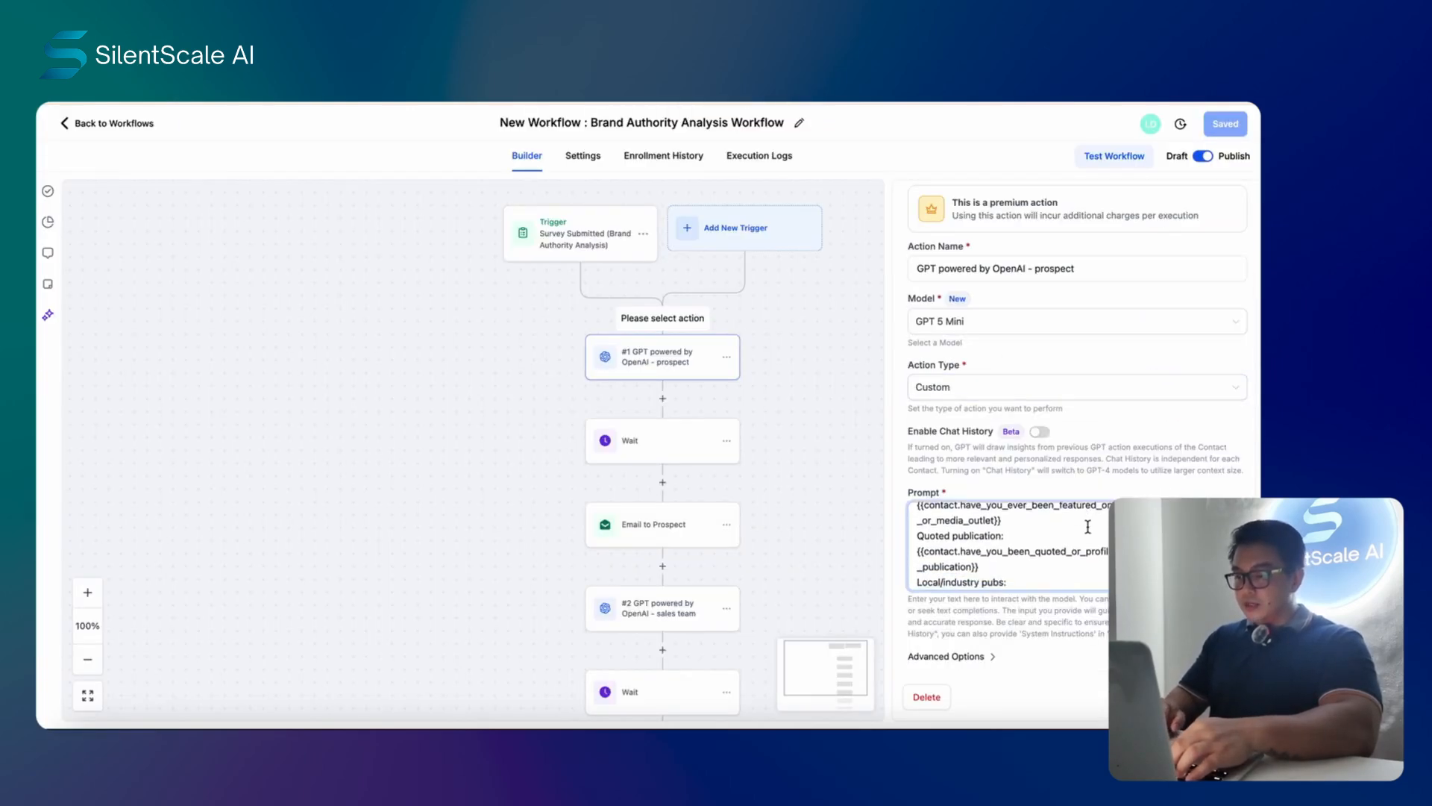
scroll(1087, 527, "down", 5)
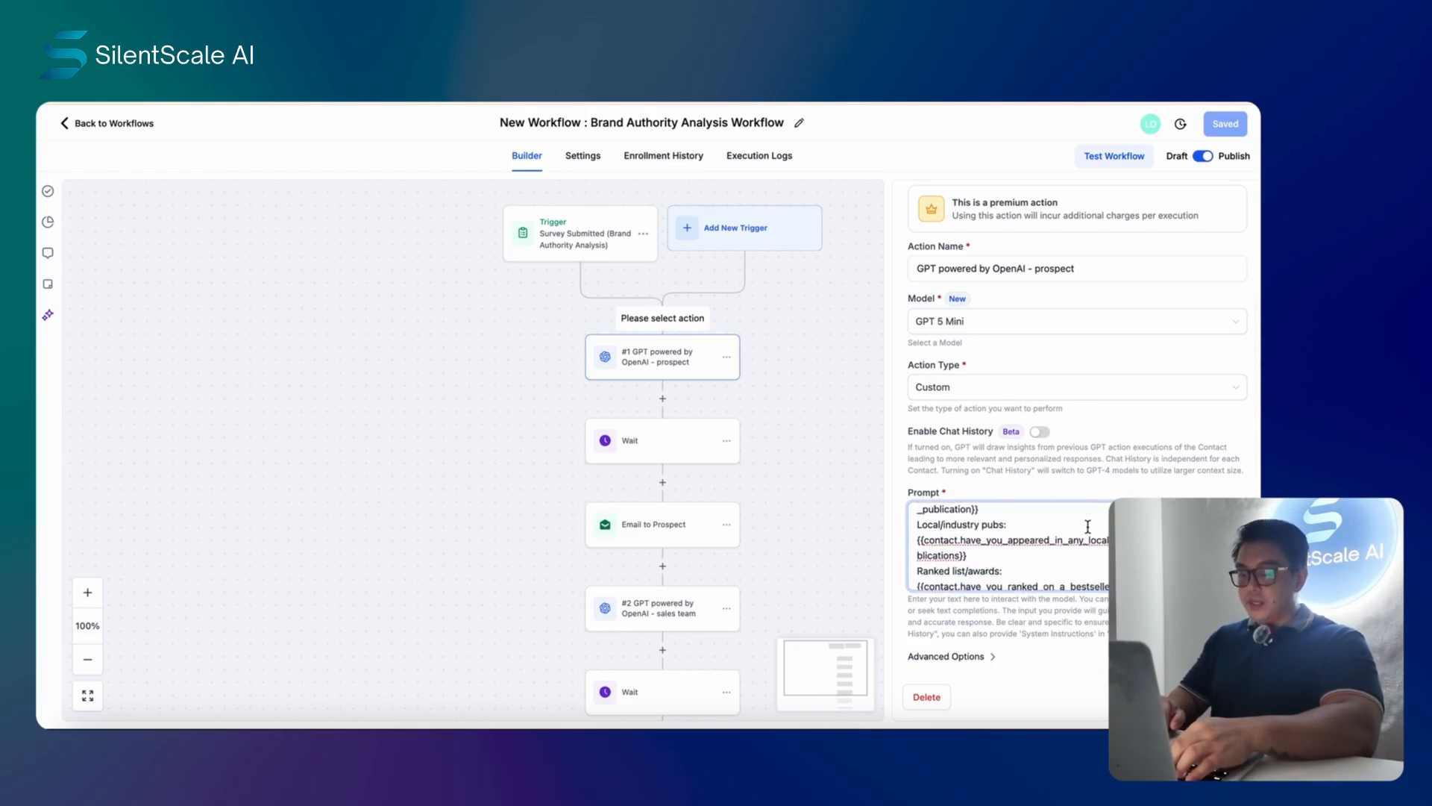
scroll(1088, 527, "down", 2)
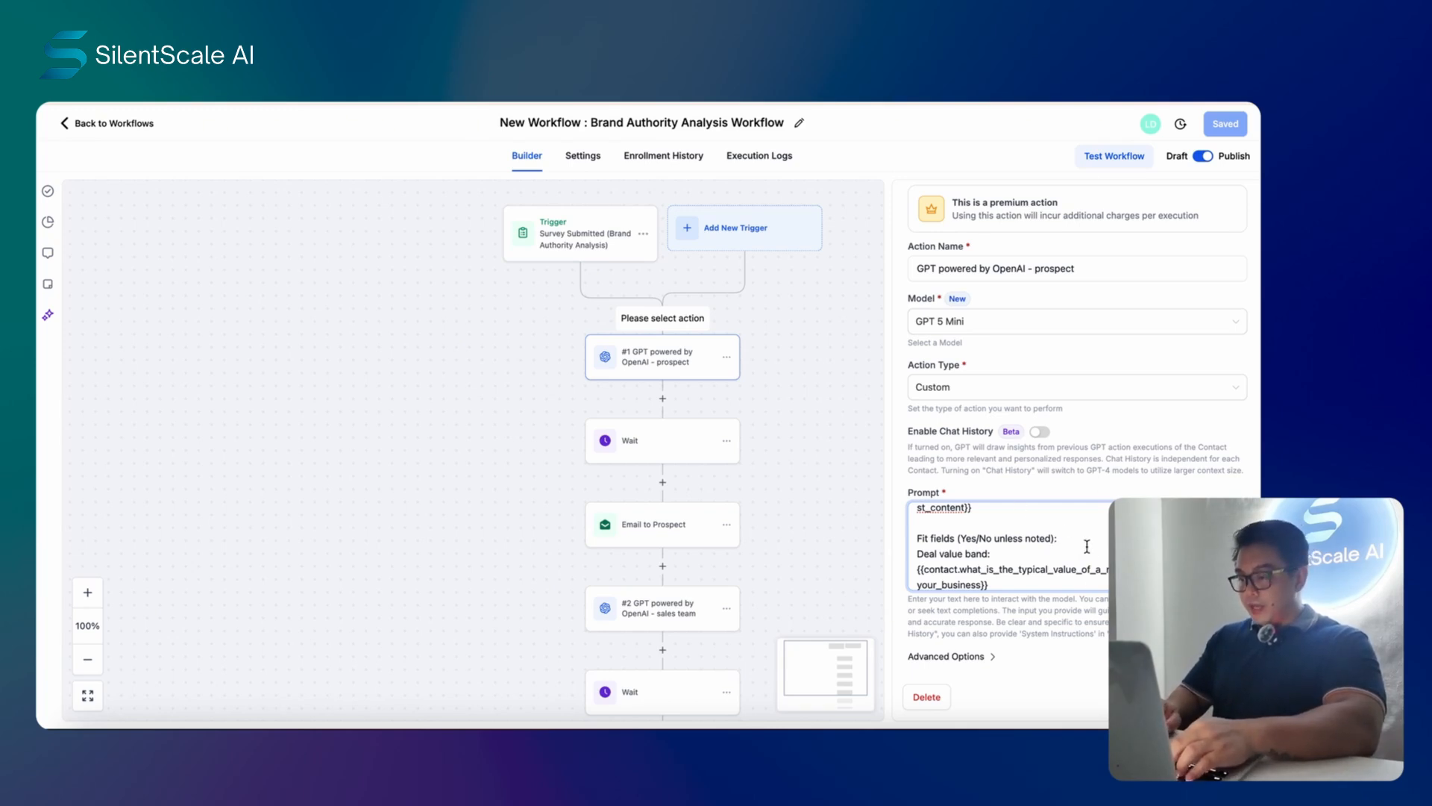
scroll(1007, 545, "down", 10)
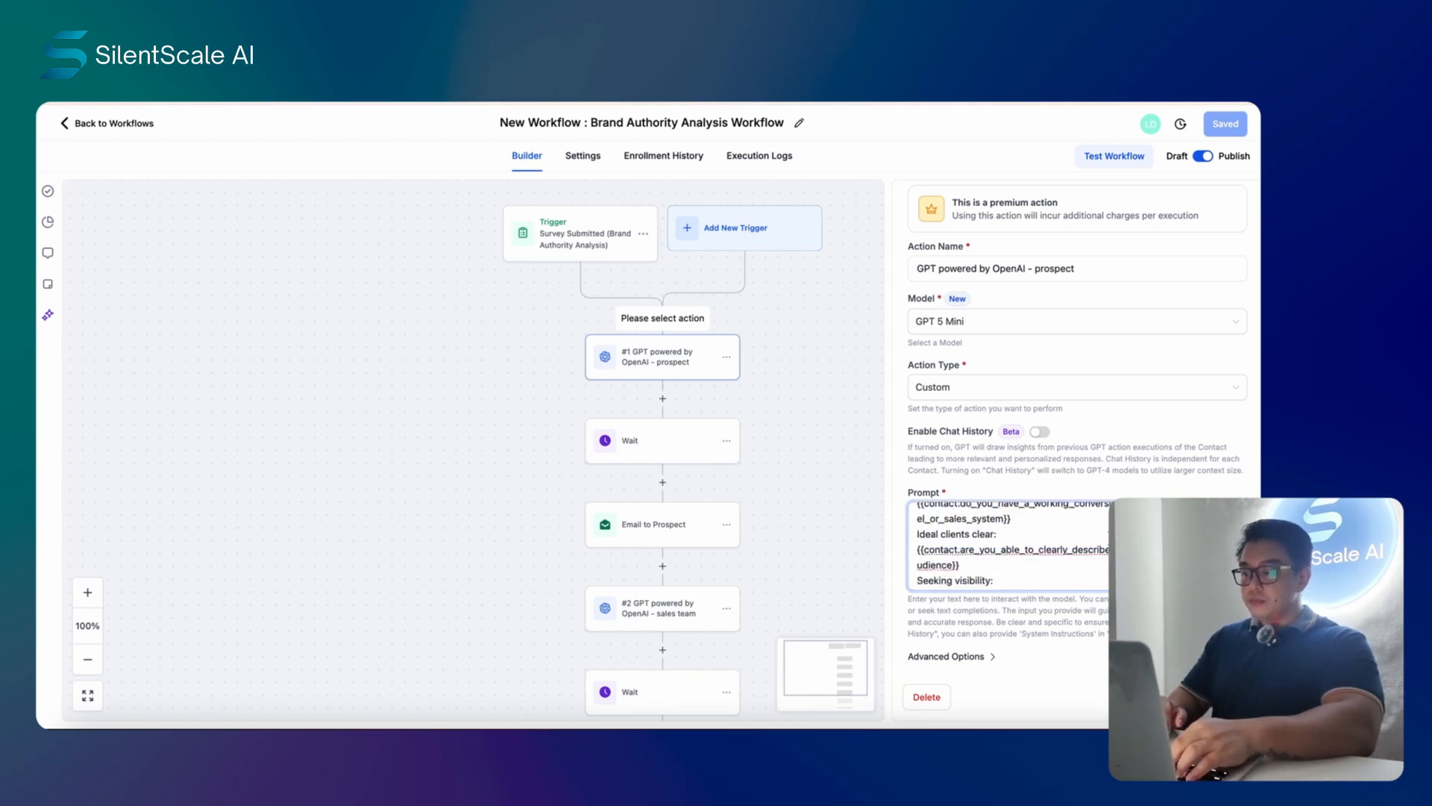
scroll(1007, 545, "down", 10)
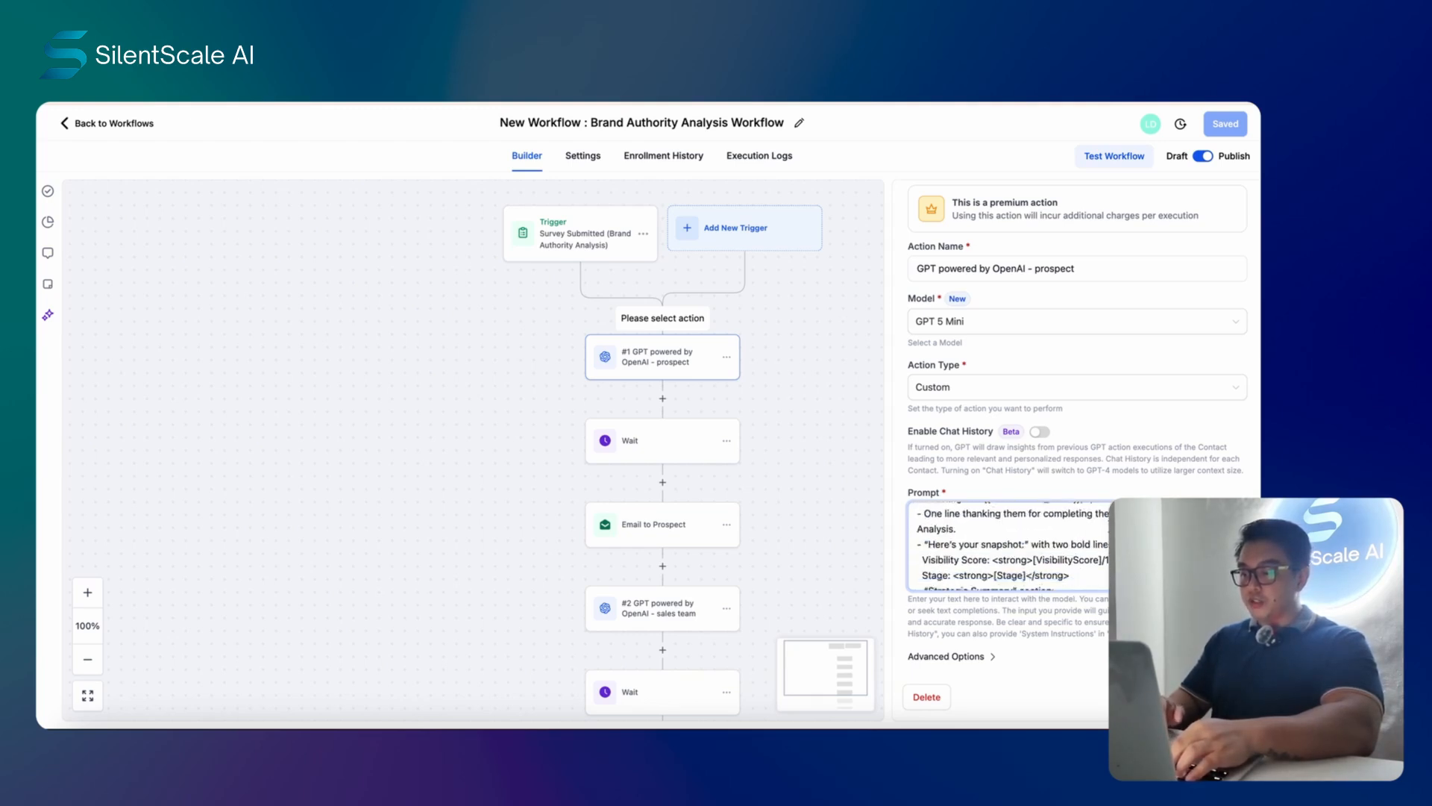
scroll(1007, 545, "down", 5)
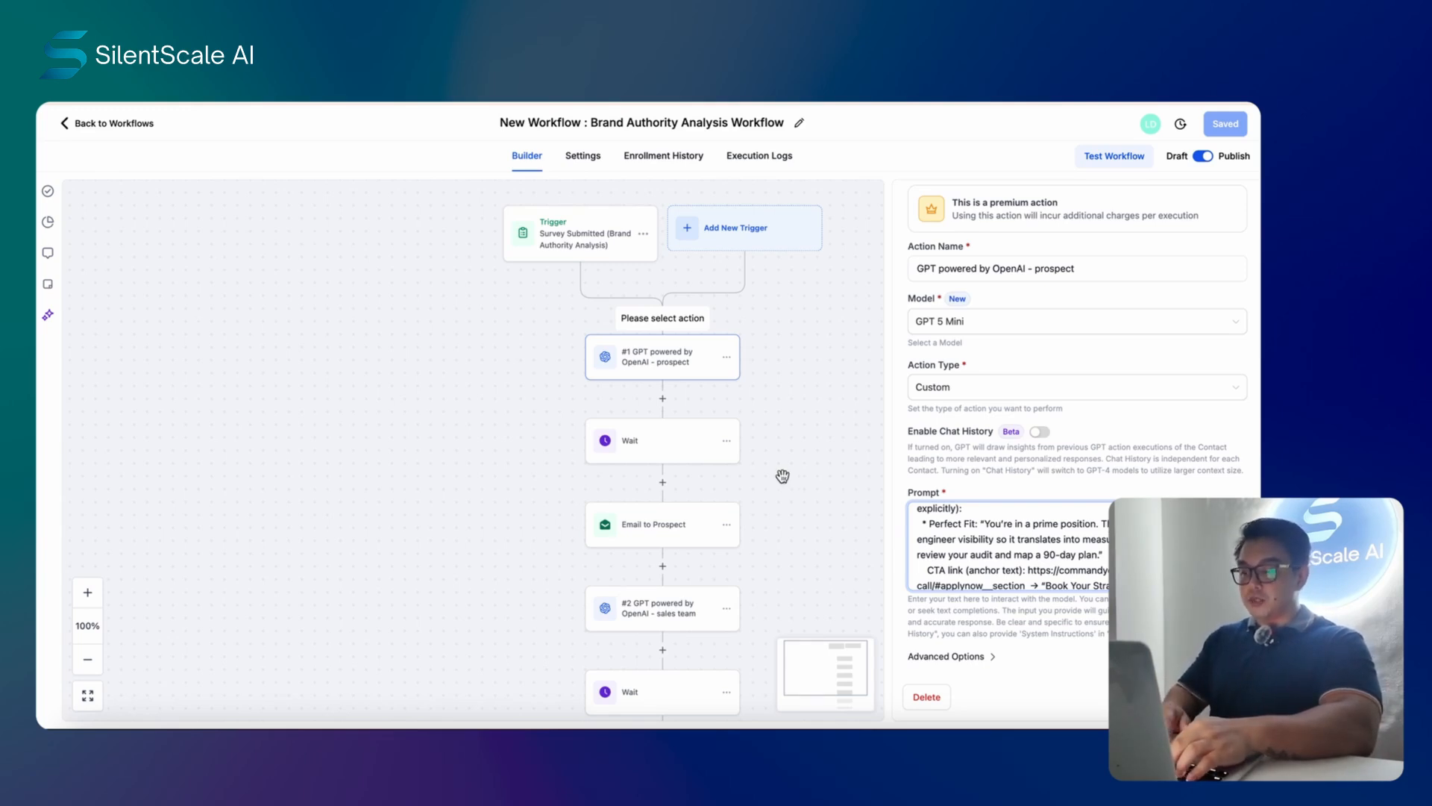
scroll(856, 480, "down", 3)
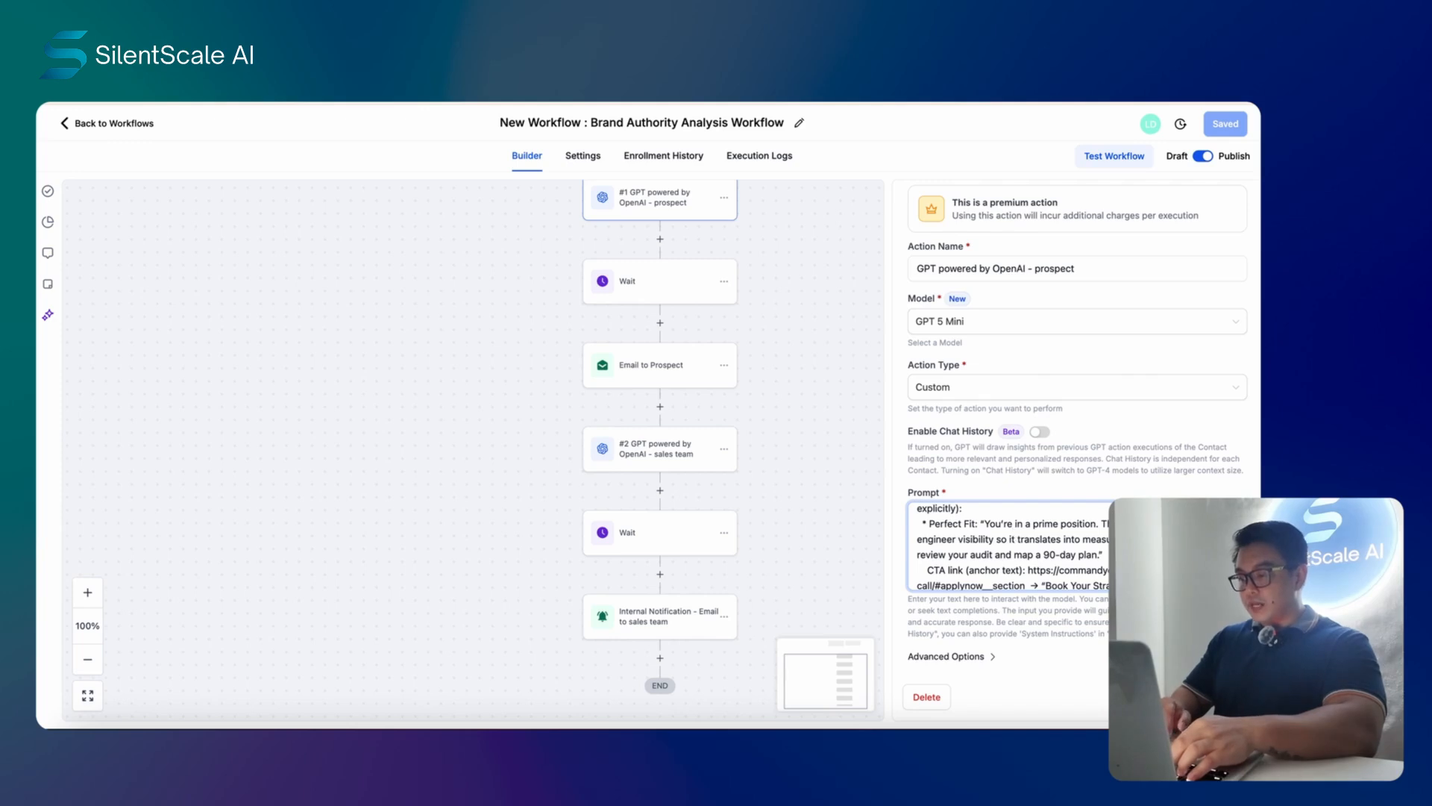
- Close the prospect GPT panel and scroll the canvas down to the sales-team notification and END
scroll(1097, 549, "down", 3)
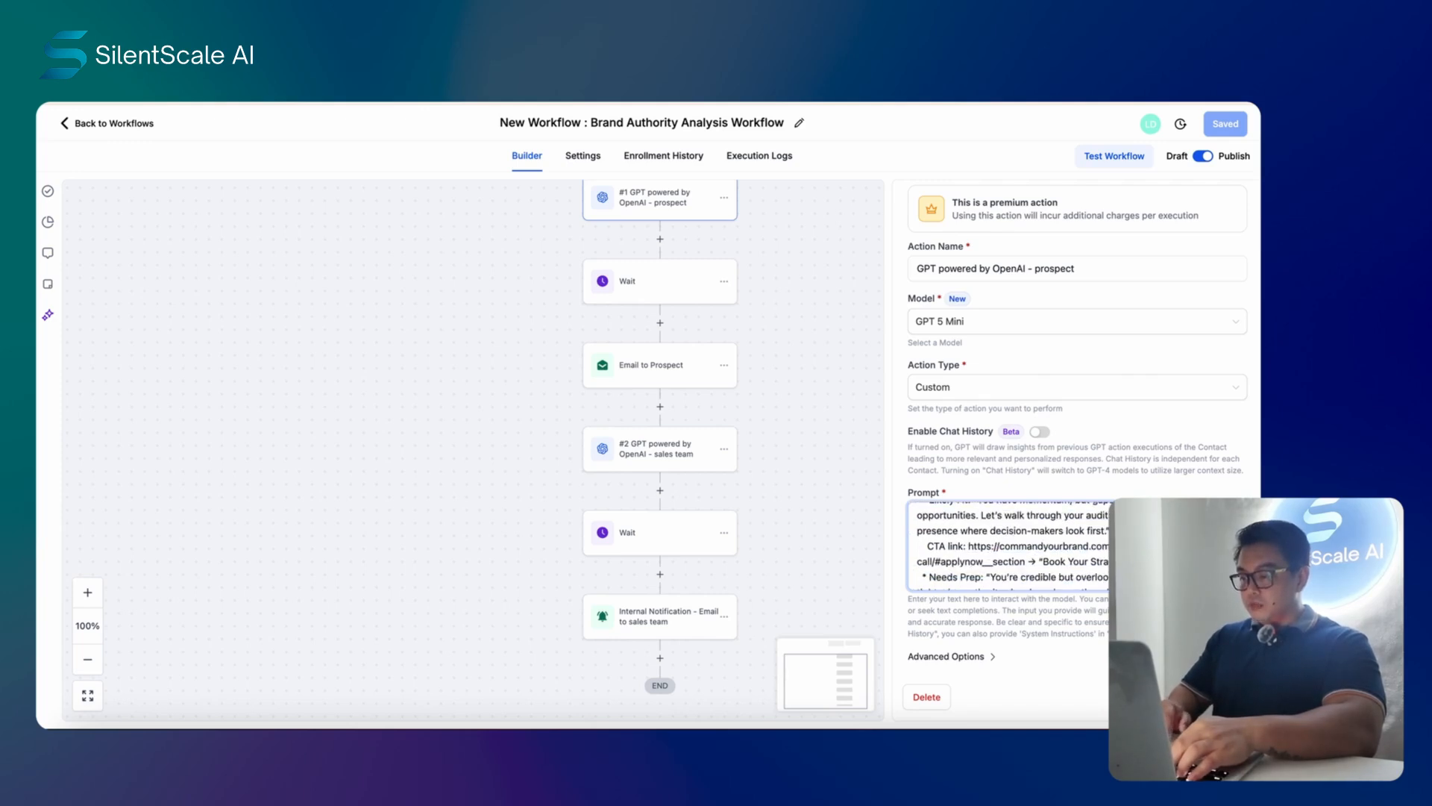
key("Escape")
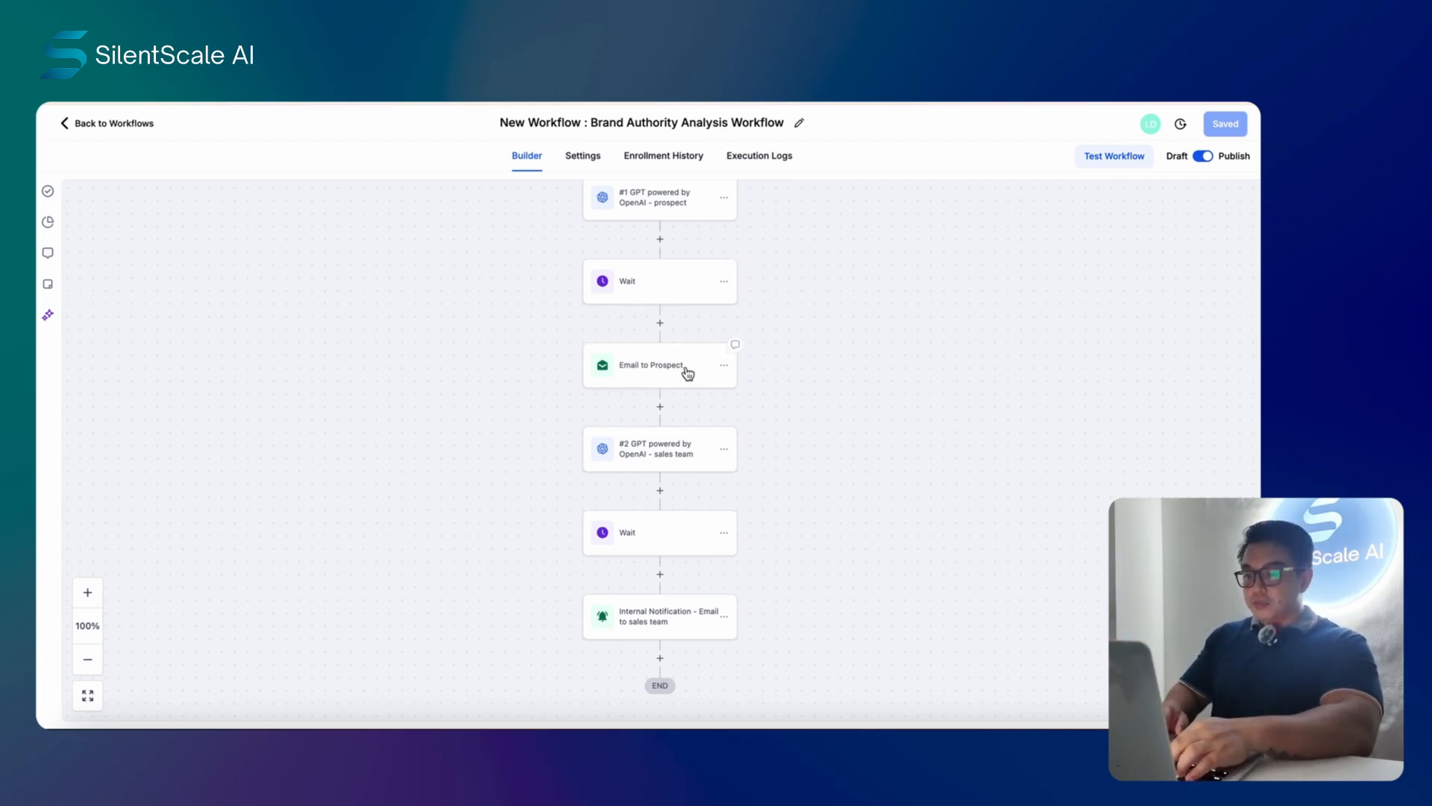
scroll(783, 335, "down", 1)
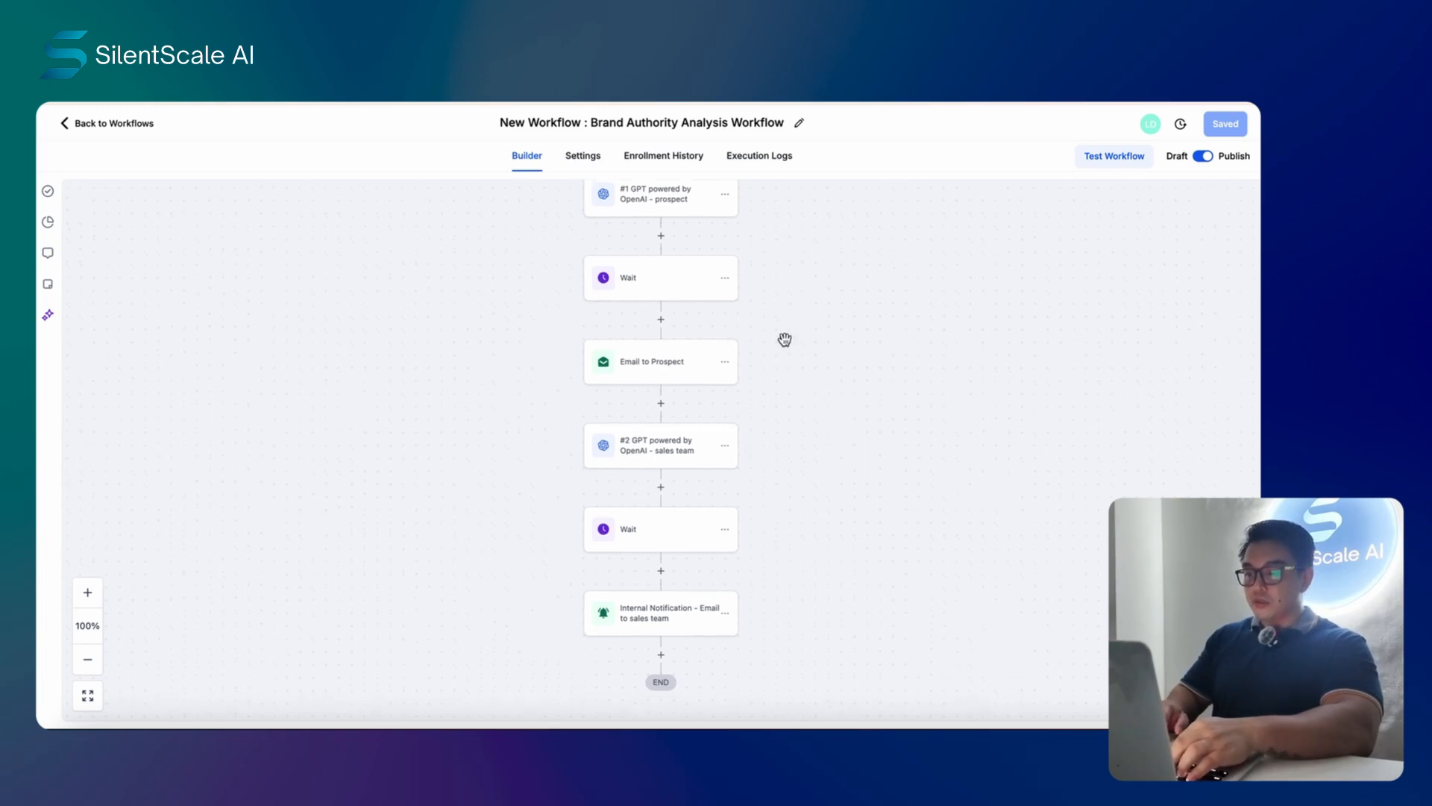
scroll(671, 370, "down", 2)
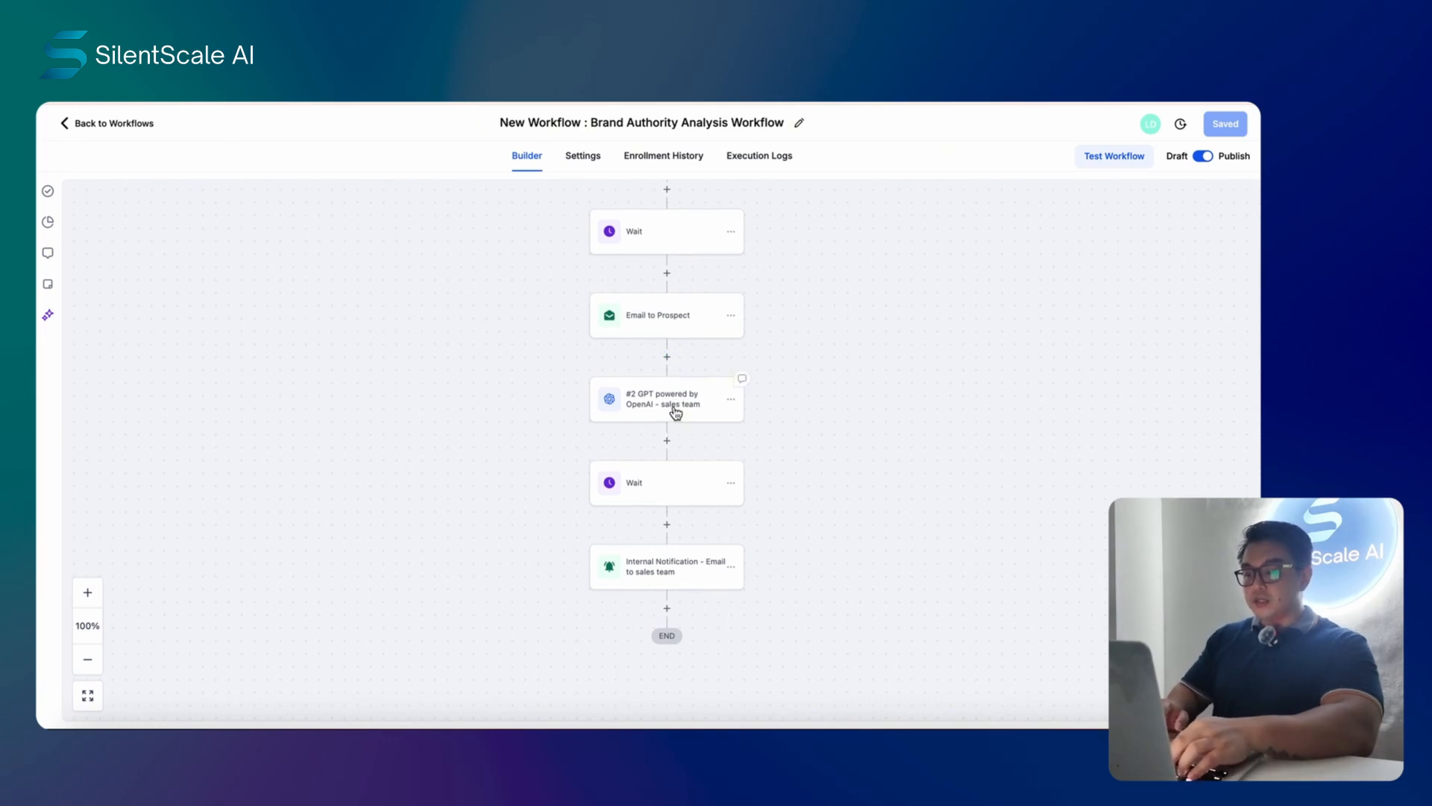
- Open the '#2 GPT powered by OpenAI - sales team' step and read its prompt inputs
left_click(676, 411)
scroll(1122, 422, "down", 1)
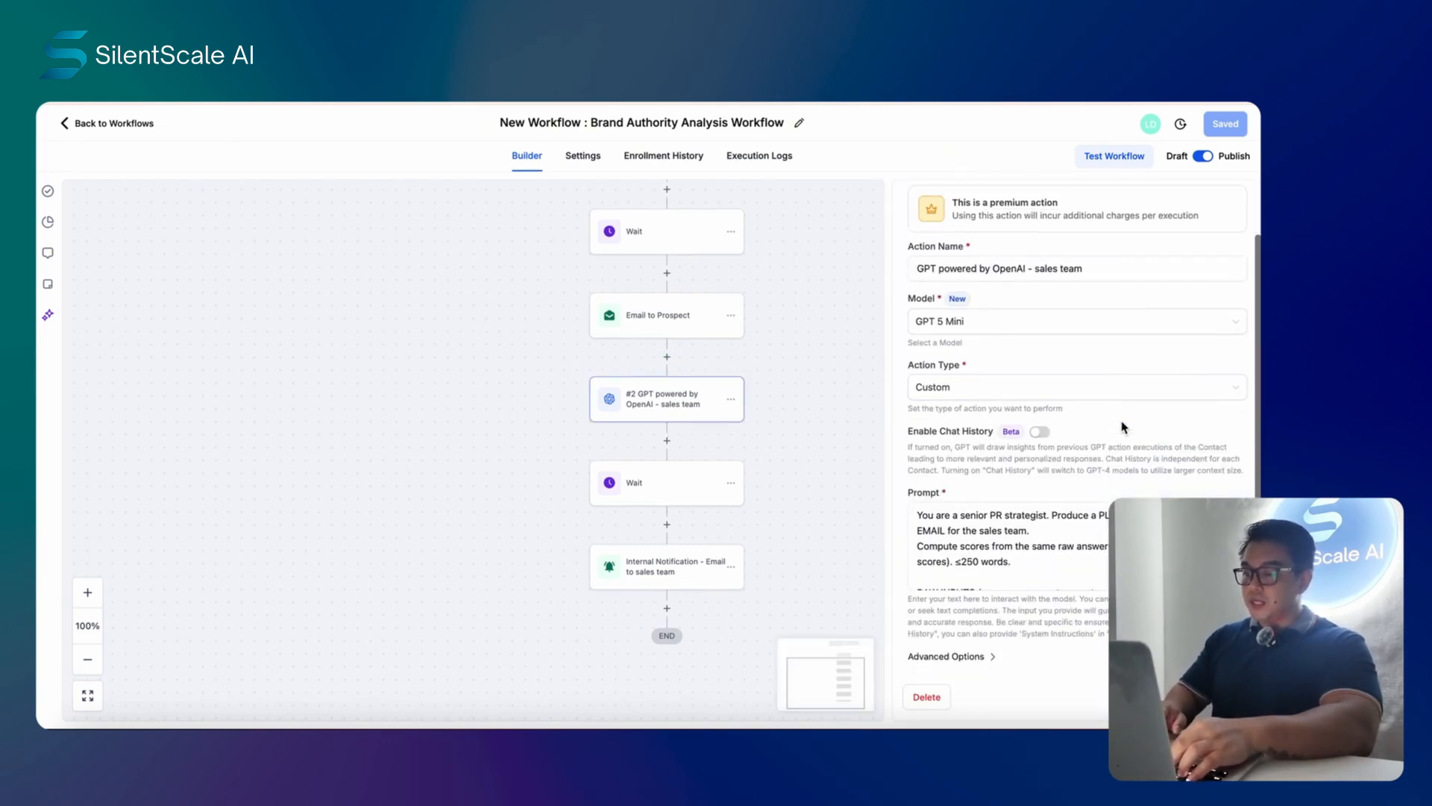
left_click(1087, 552)
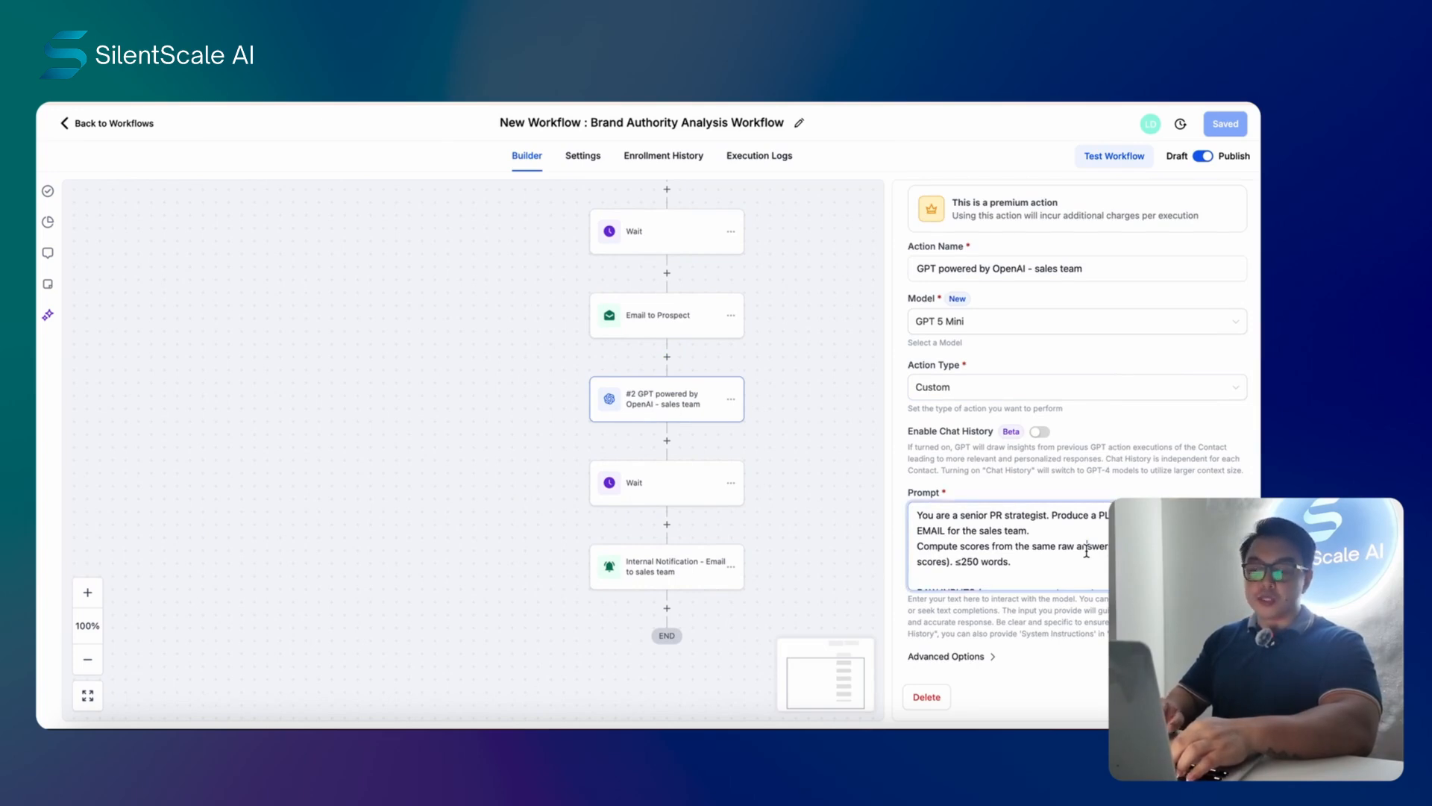
scroll(1087, 552, "down", 6)
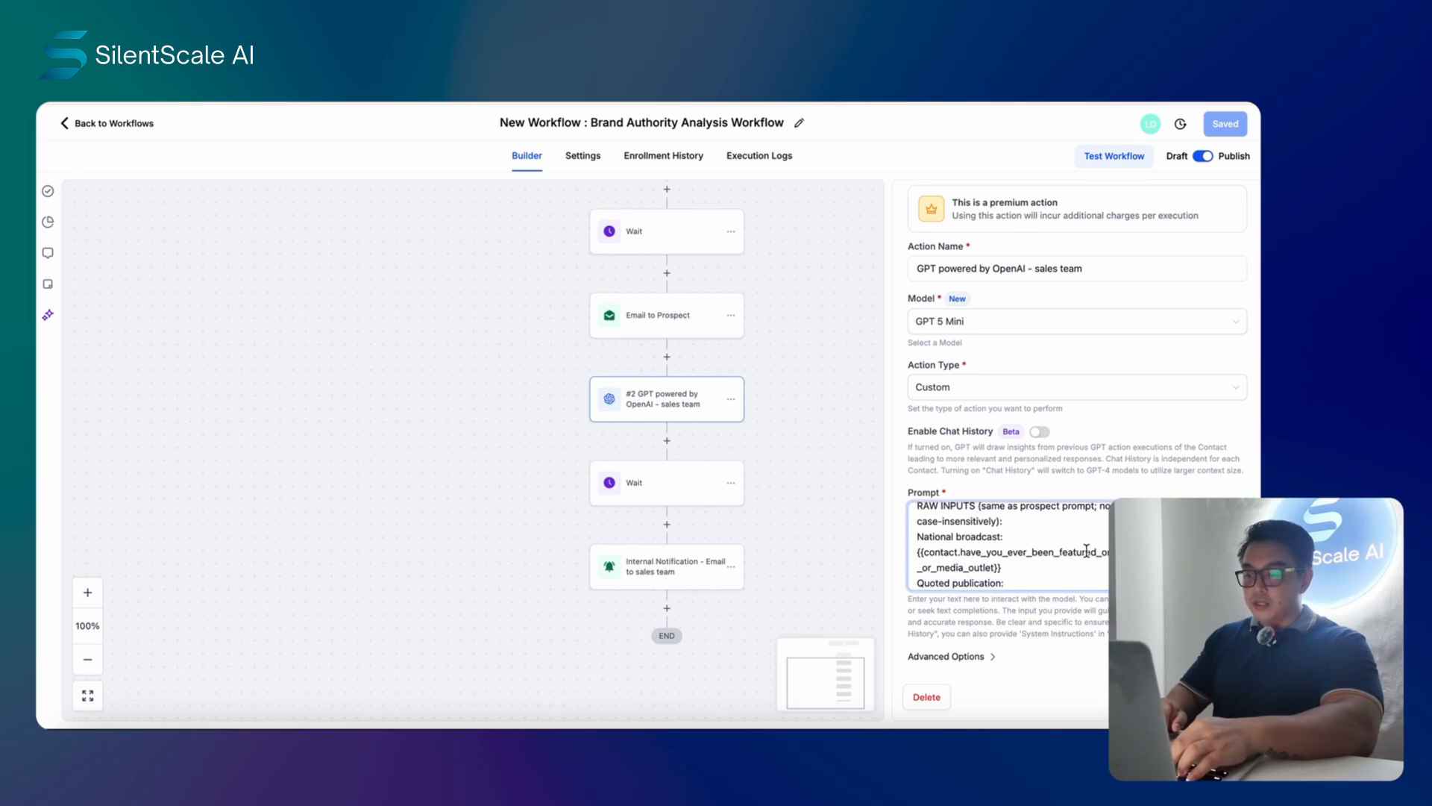
scroll(1087, 552, "down", 2)
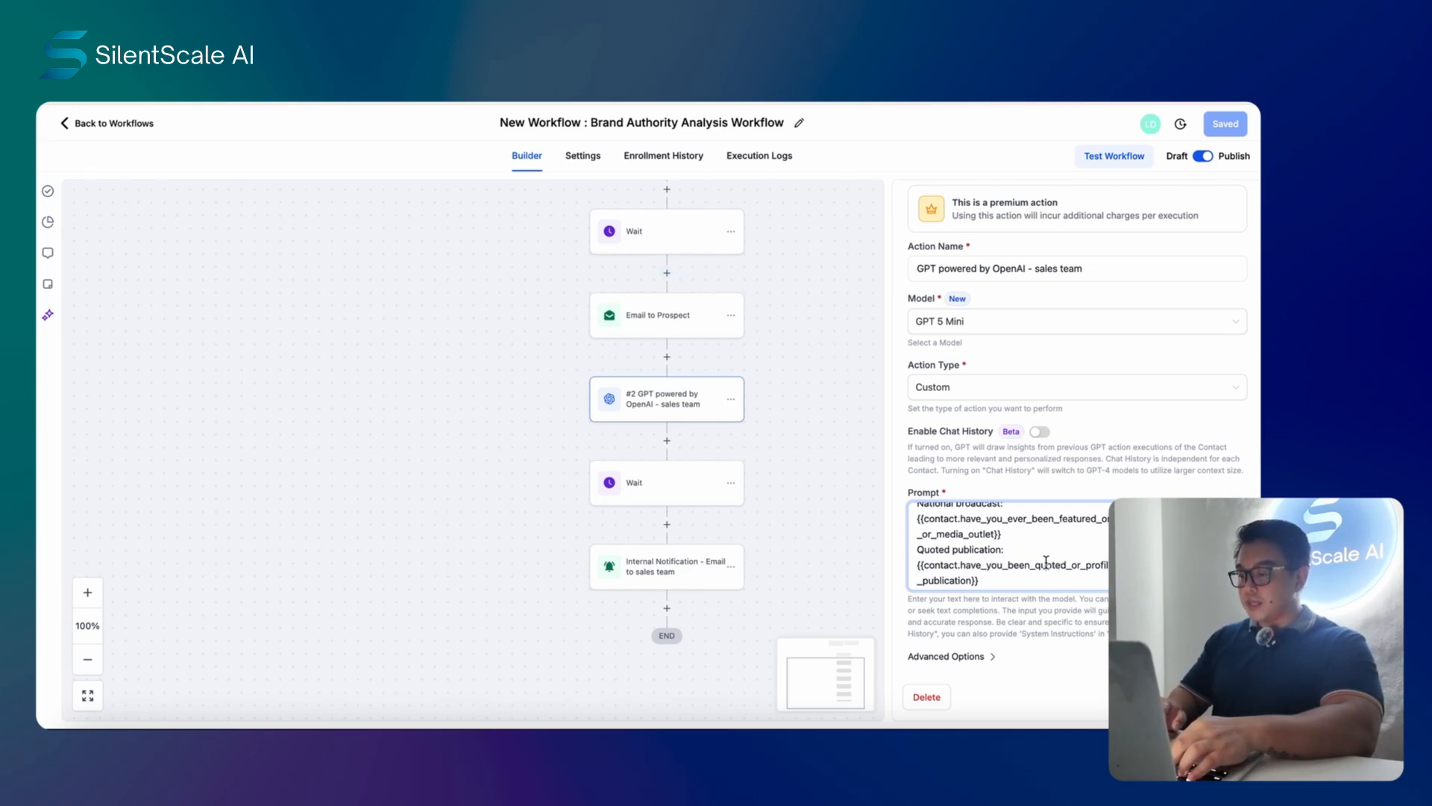
scroll(1085, 552, "up", 5)
- Read the talking points and chart links, then open the second Wait step's 1-minute delay
scroll(1086, 552, "down", 10)
scroll(1085, 552, "down", 10)
scroll(1085, 553, "down", 5)
scroll(1086, 552, "down", 5)
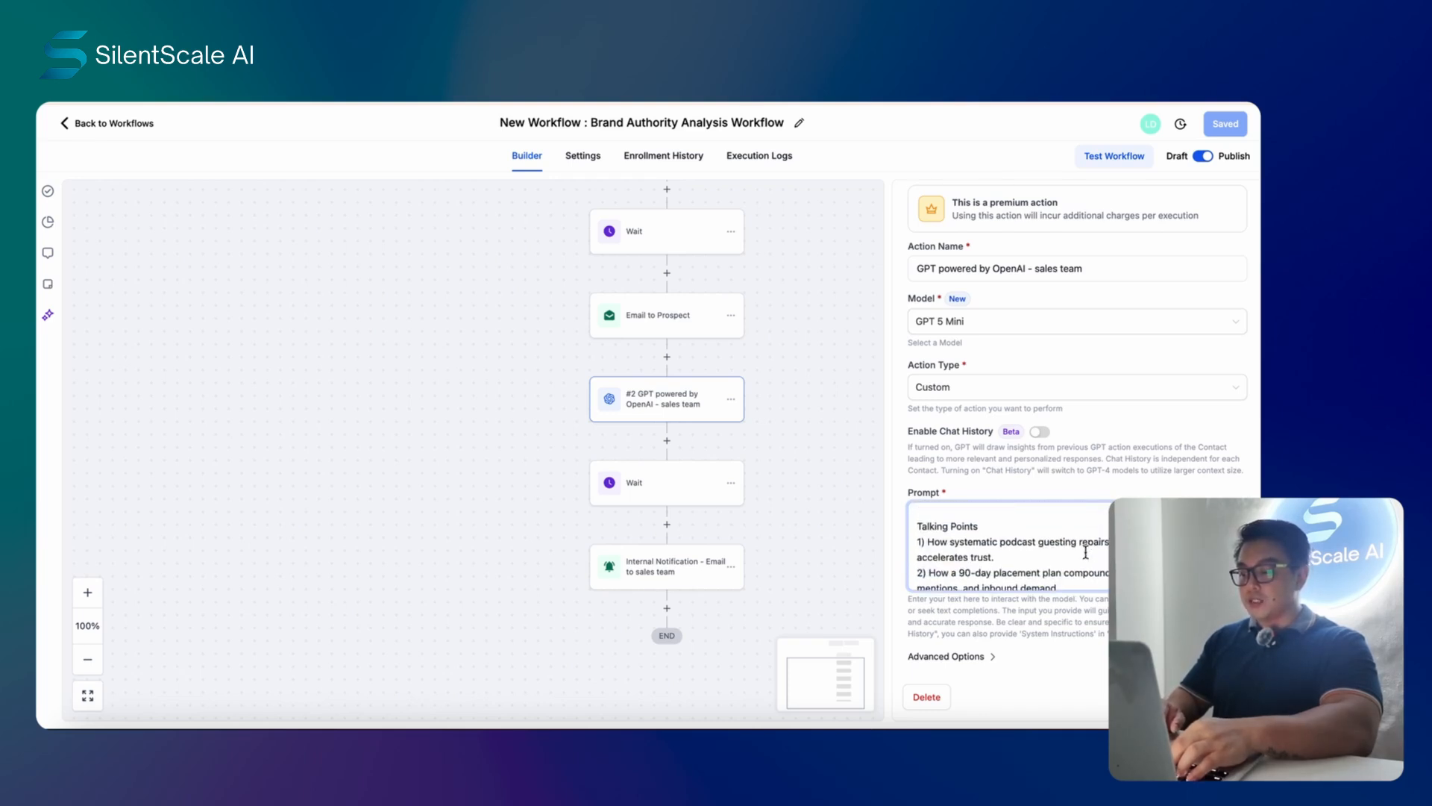
scroll(1053, 549, "down", 5)
scroll(1052, 549, "down", 1)
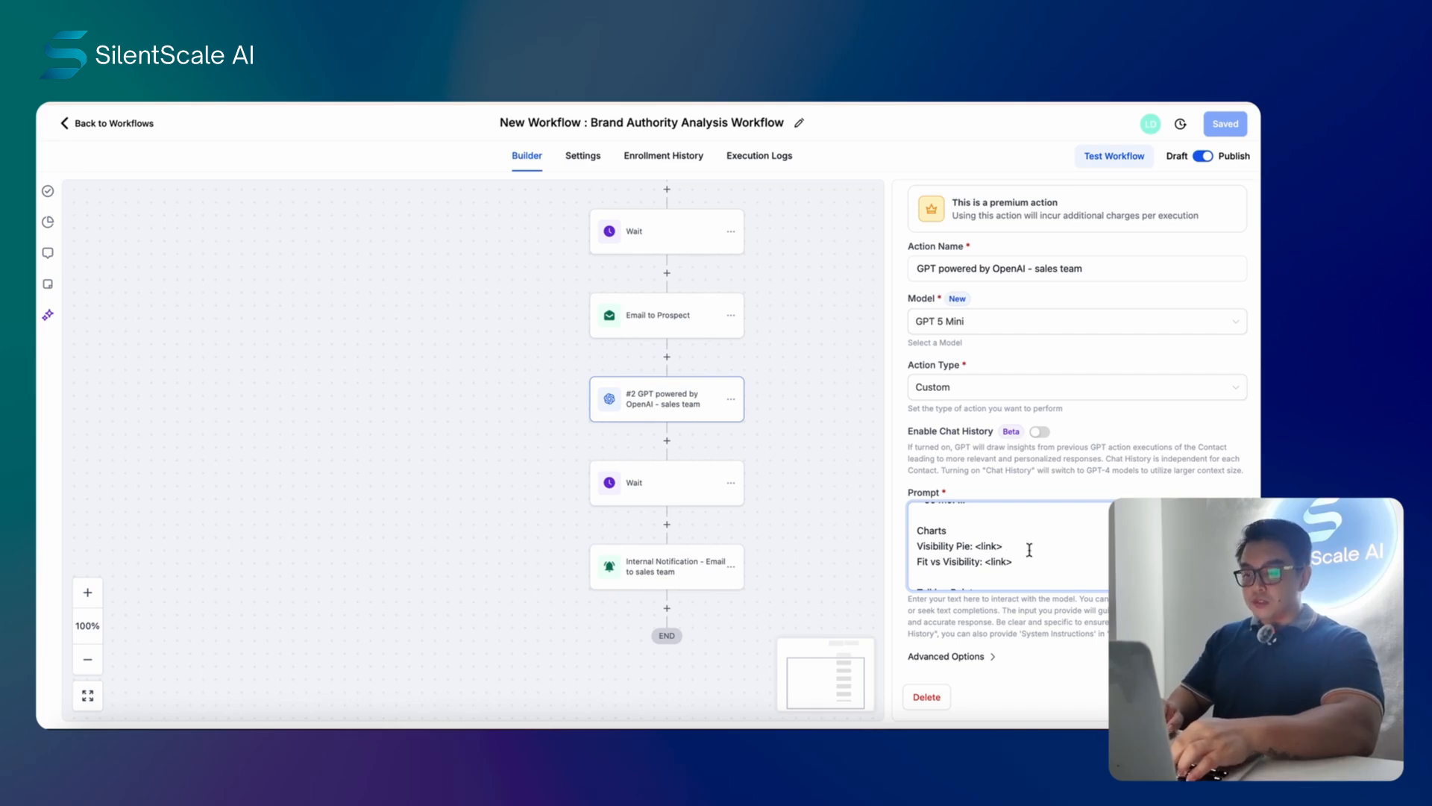
left_click(668, 488)
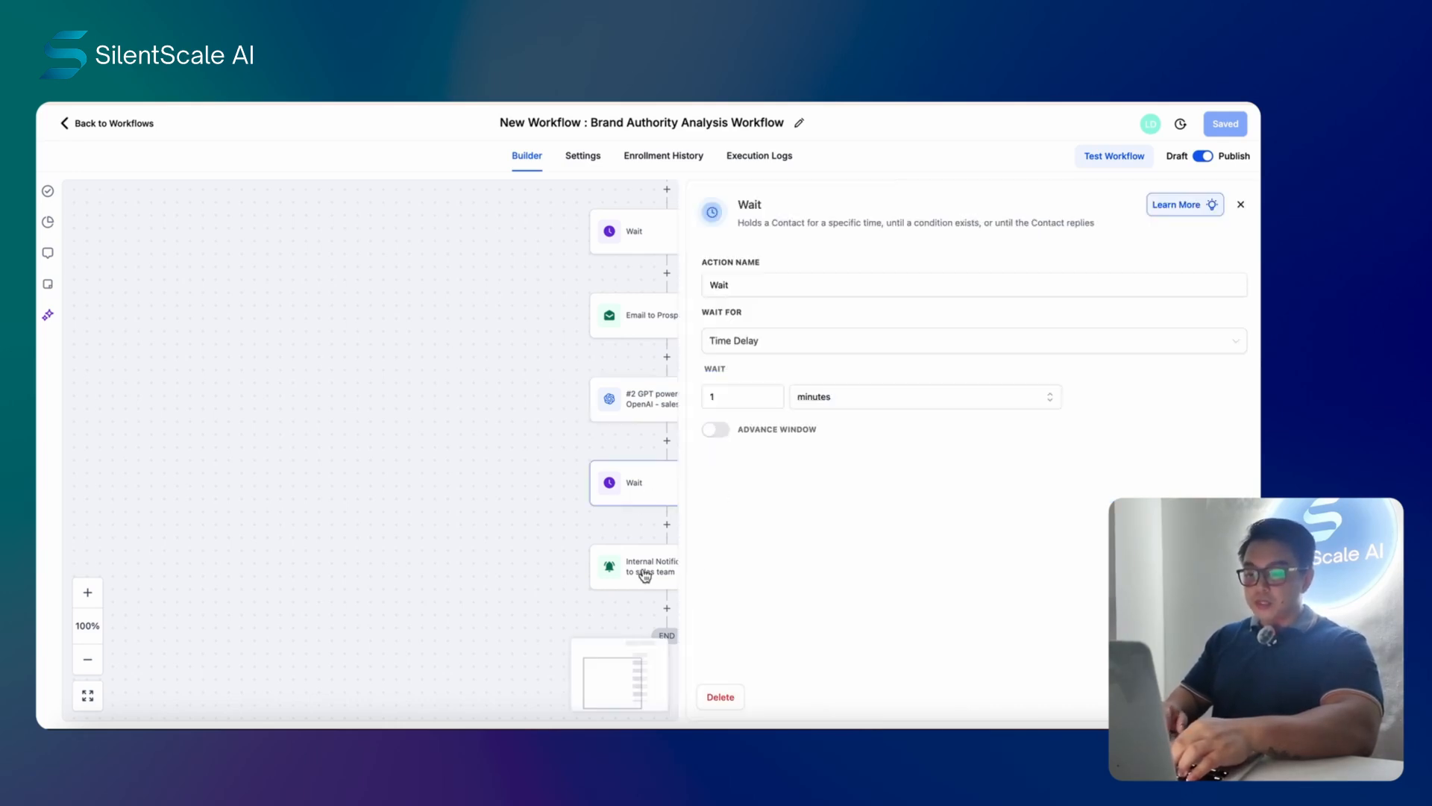
- Review the internal audit email's Cc, Bcc and subject settings, then switch to the planning document
left_click(649, 576)
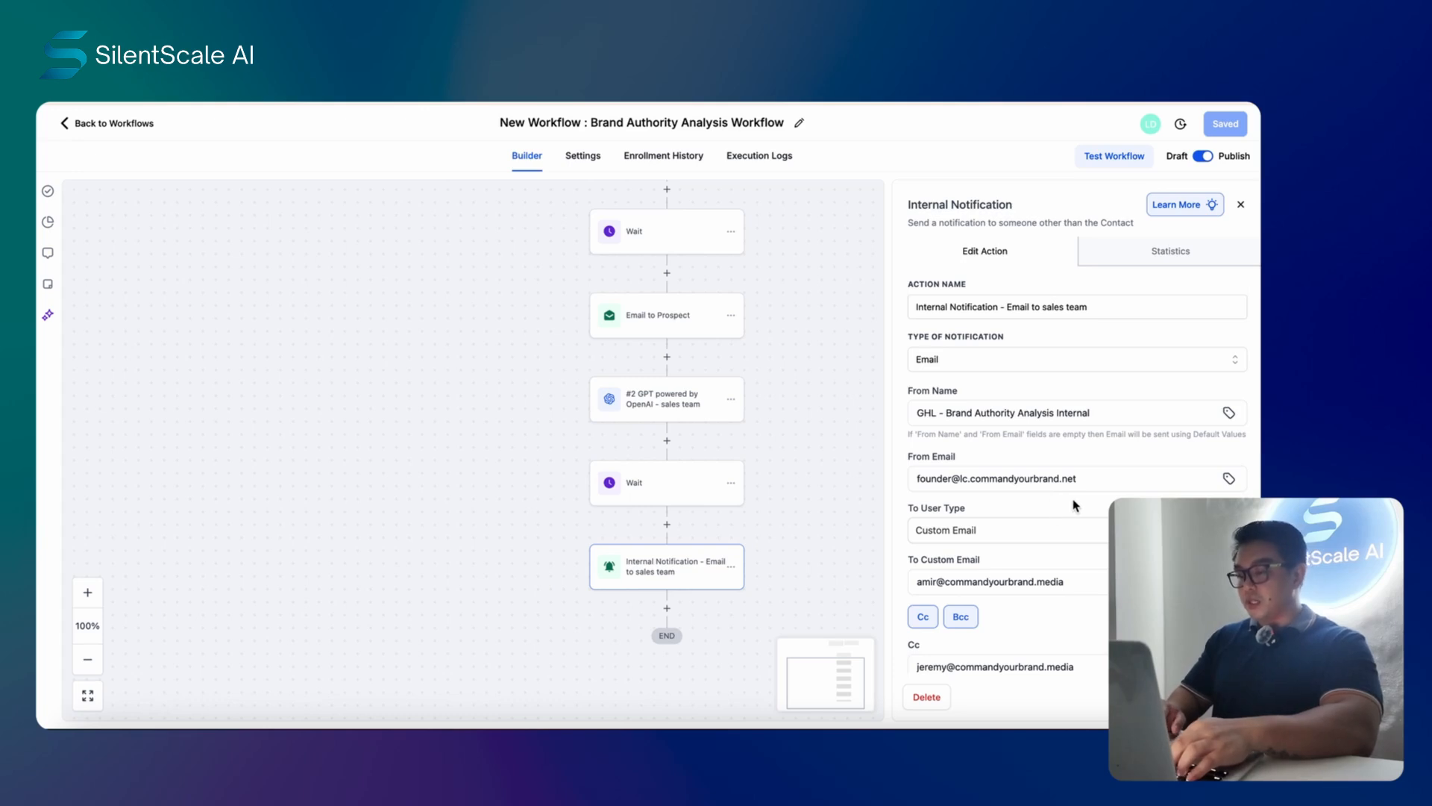
scroll(1075, 507, "down", 3)
scroll(799, 422, "up", 2)
scroll(801, 428, "up", 2)
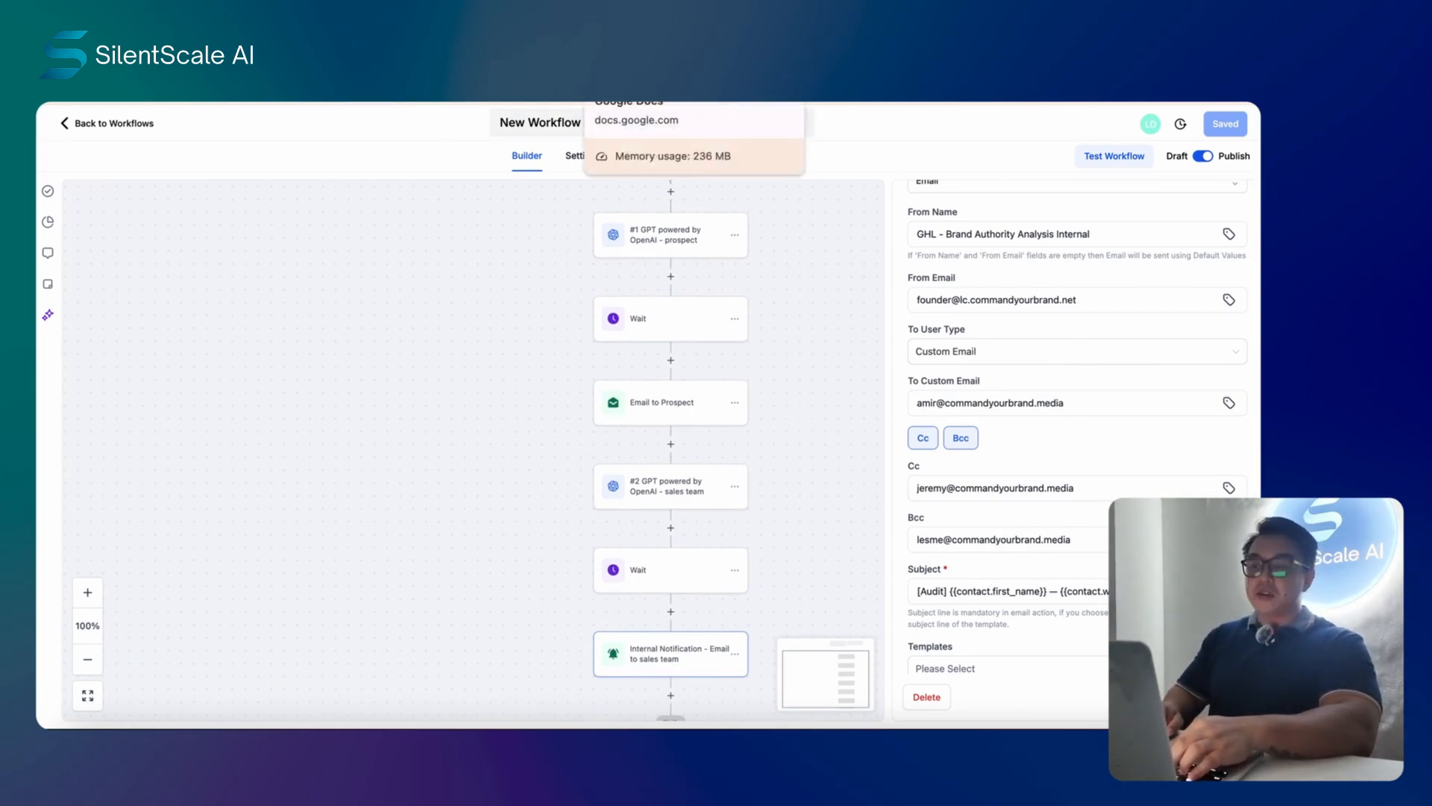
left_click(634, 59)
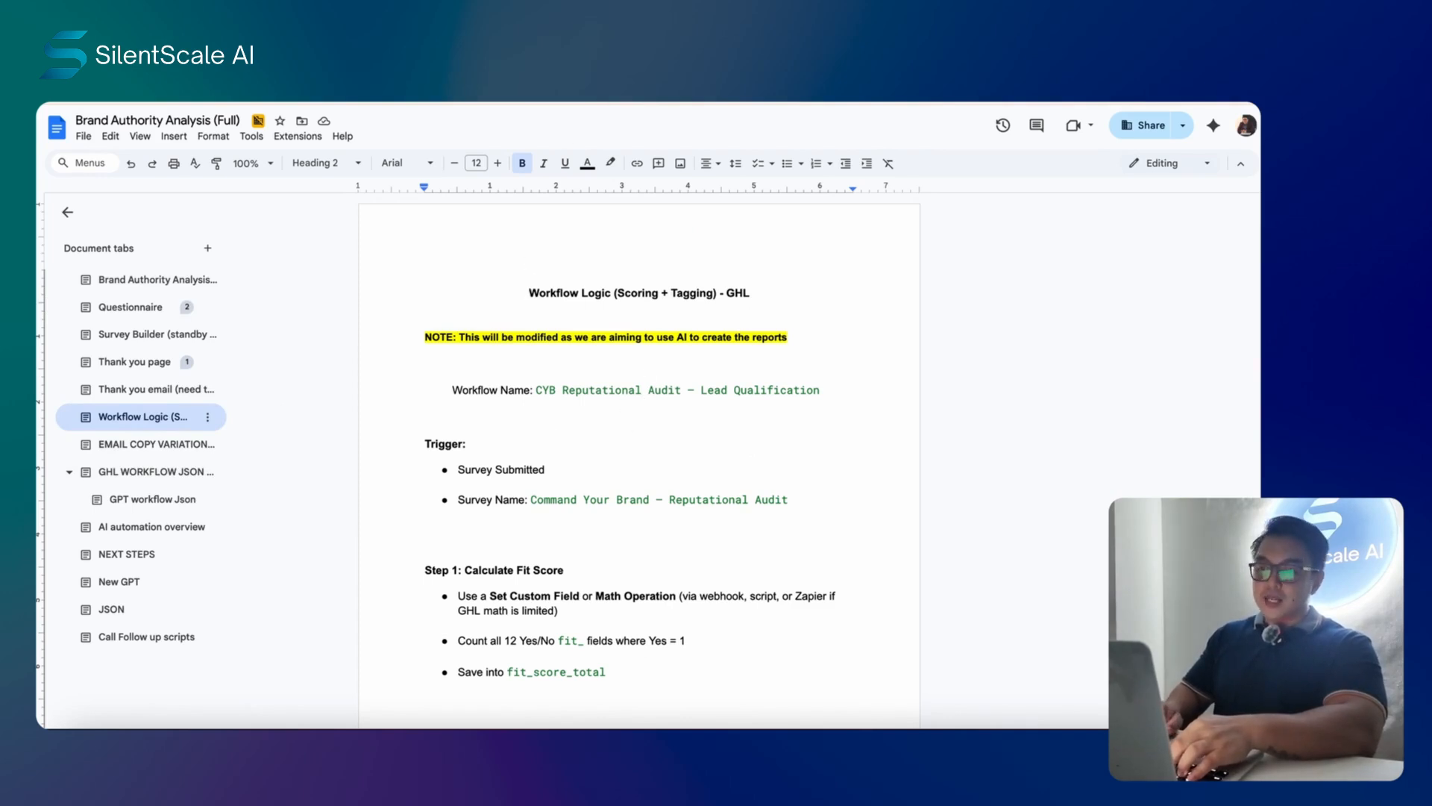
- Leave the Workflow Logic notes and go back to the GoHighLevel workflow builder
left_click(656, 67)
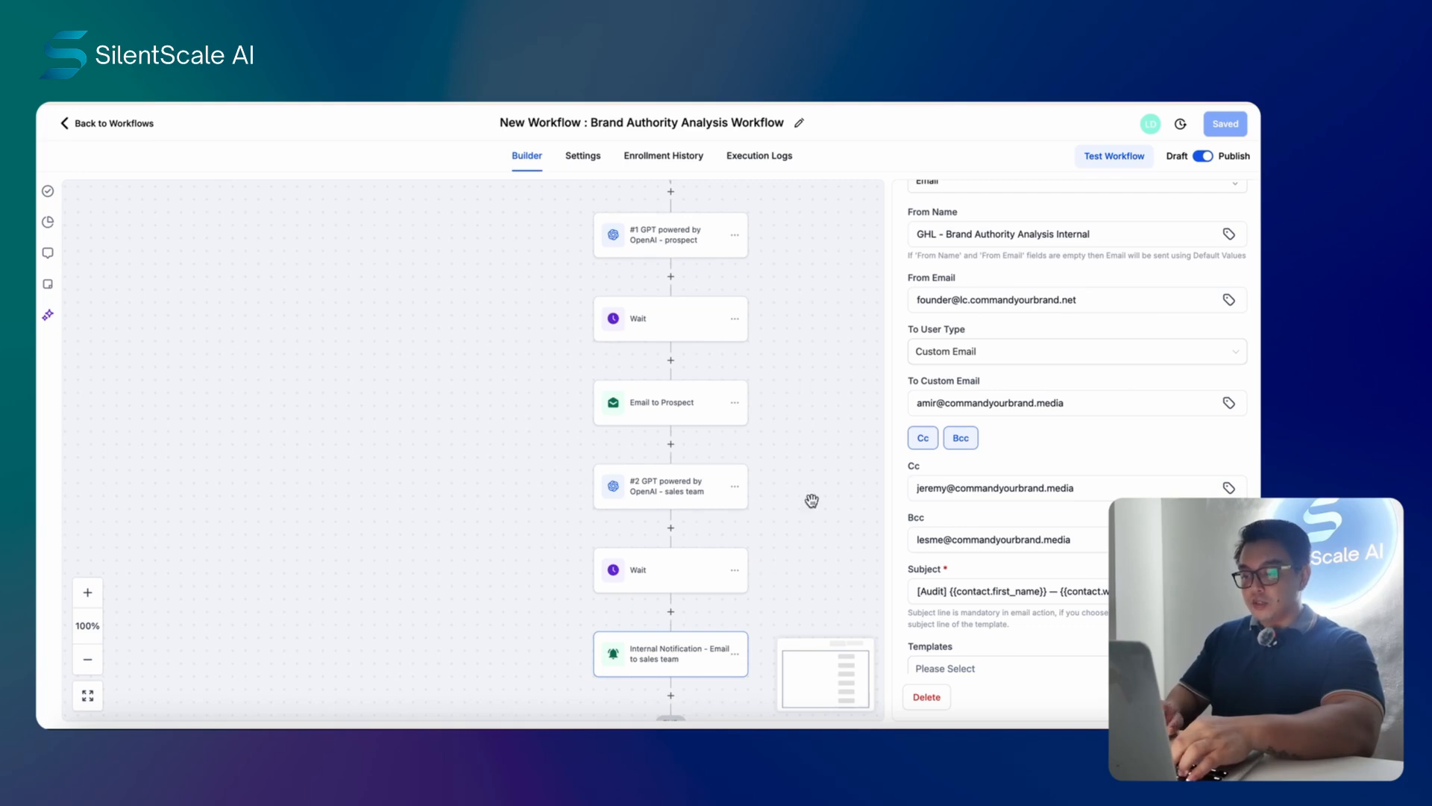
- Close the notification panel, select the test contact in Select Contacts, and run the workflow test
left_click(840, 315)
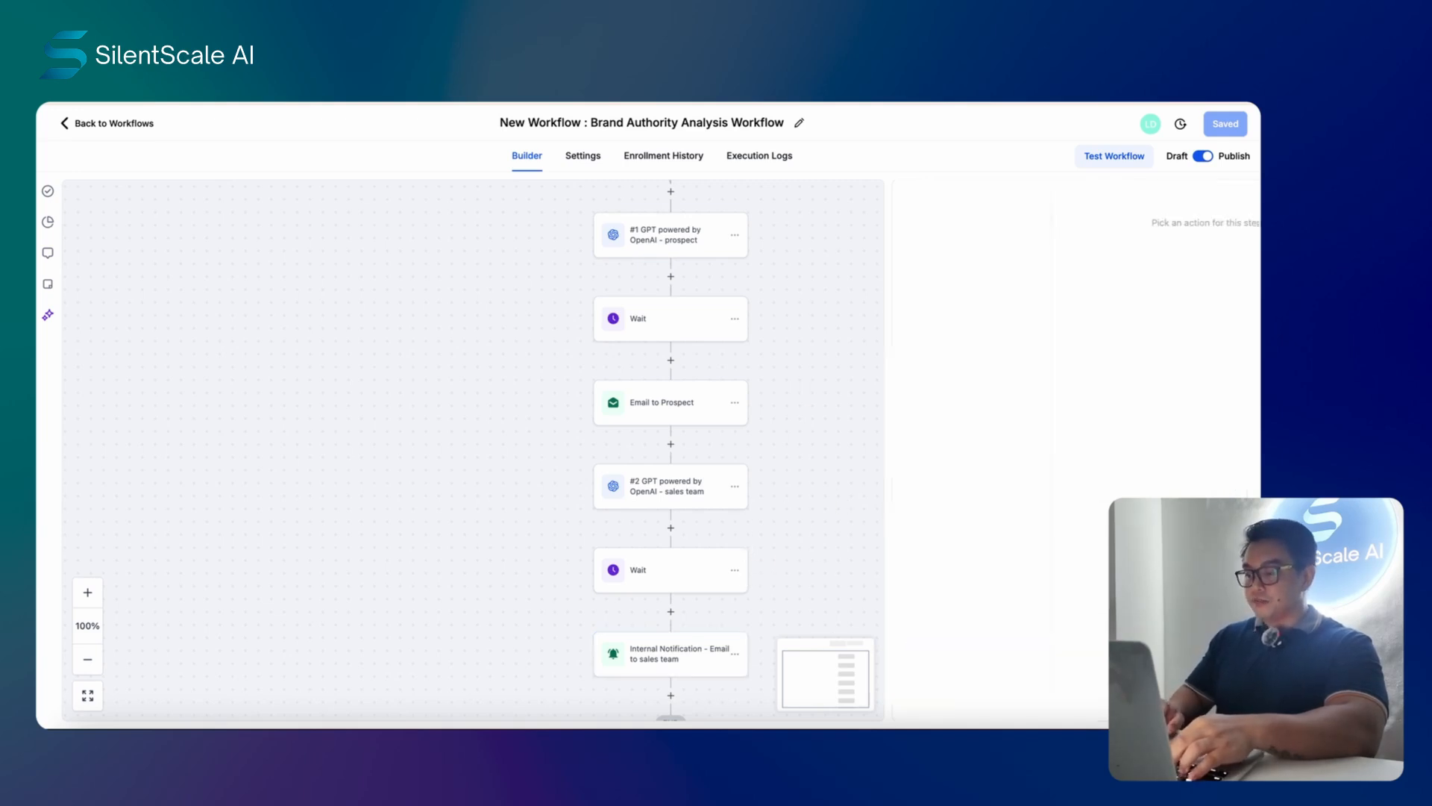
left_click(1123, 163)
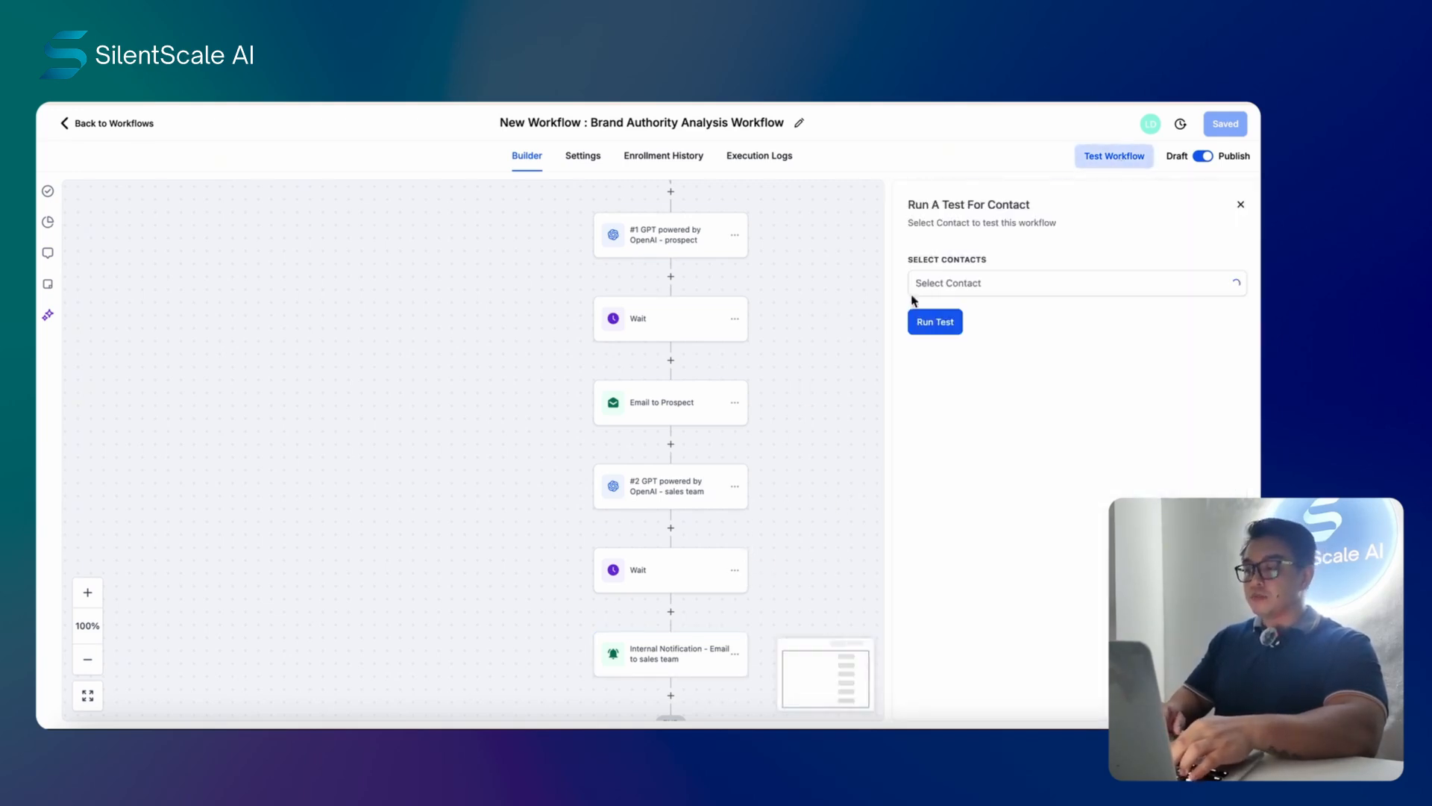
left_click(1035, 284)
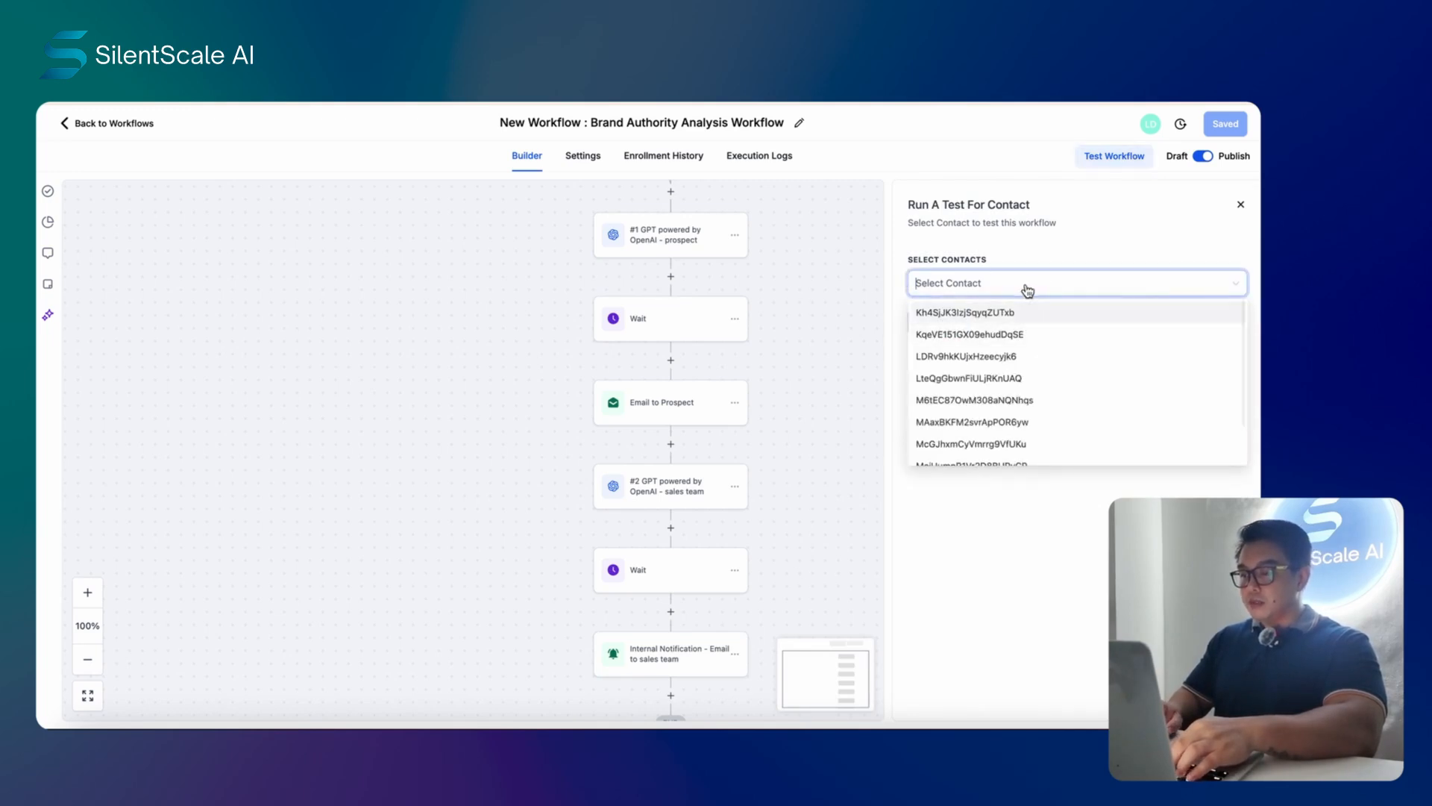
type("lesme")
left_click(1070, 313)
left_click(1070, 355)
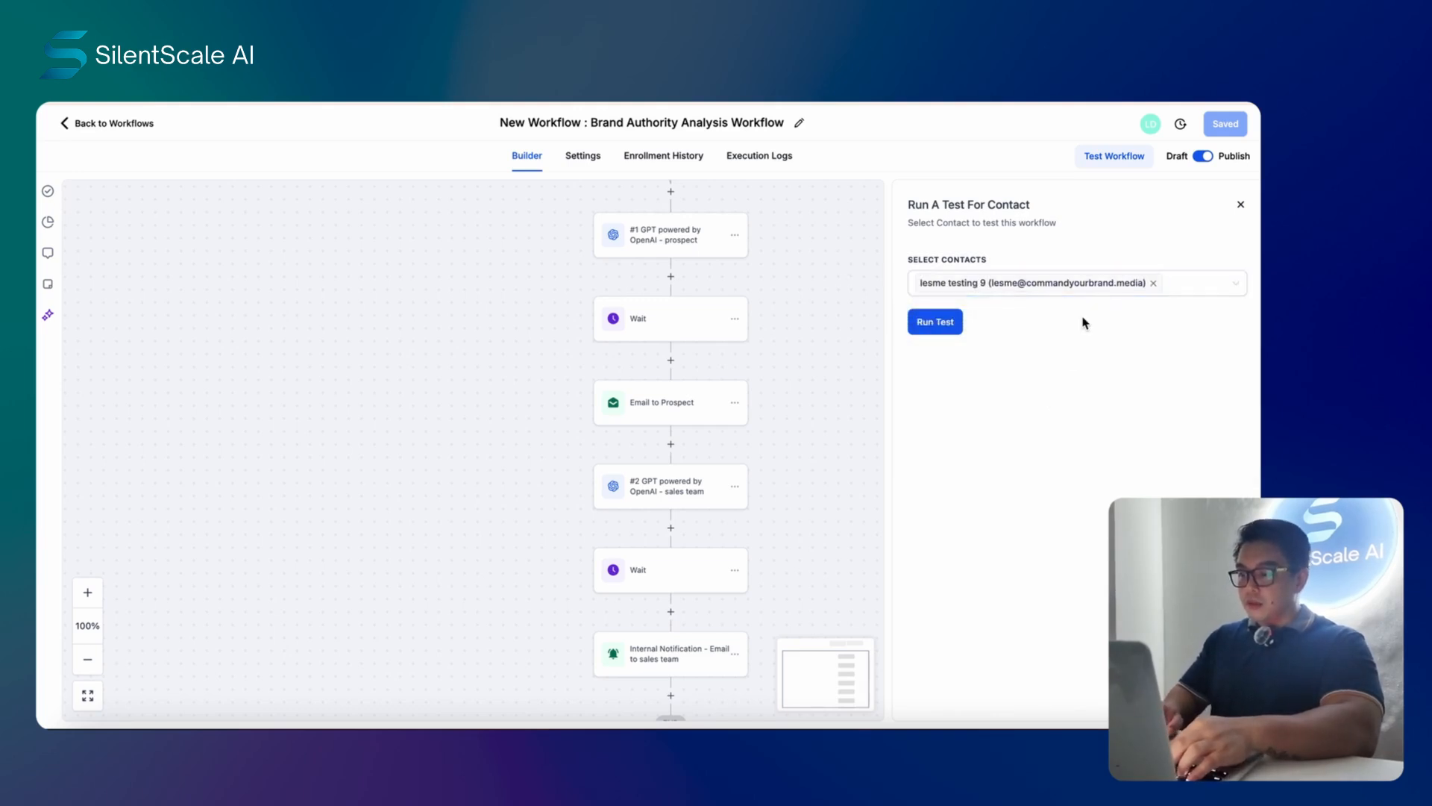
left_click(937, 326)
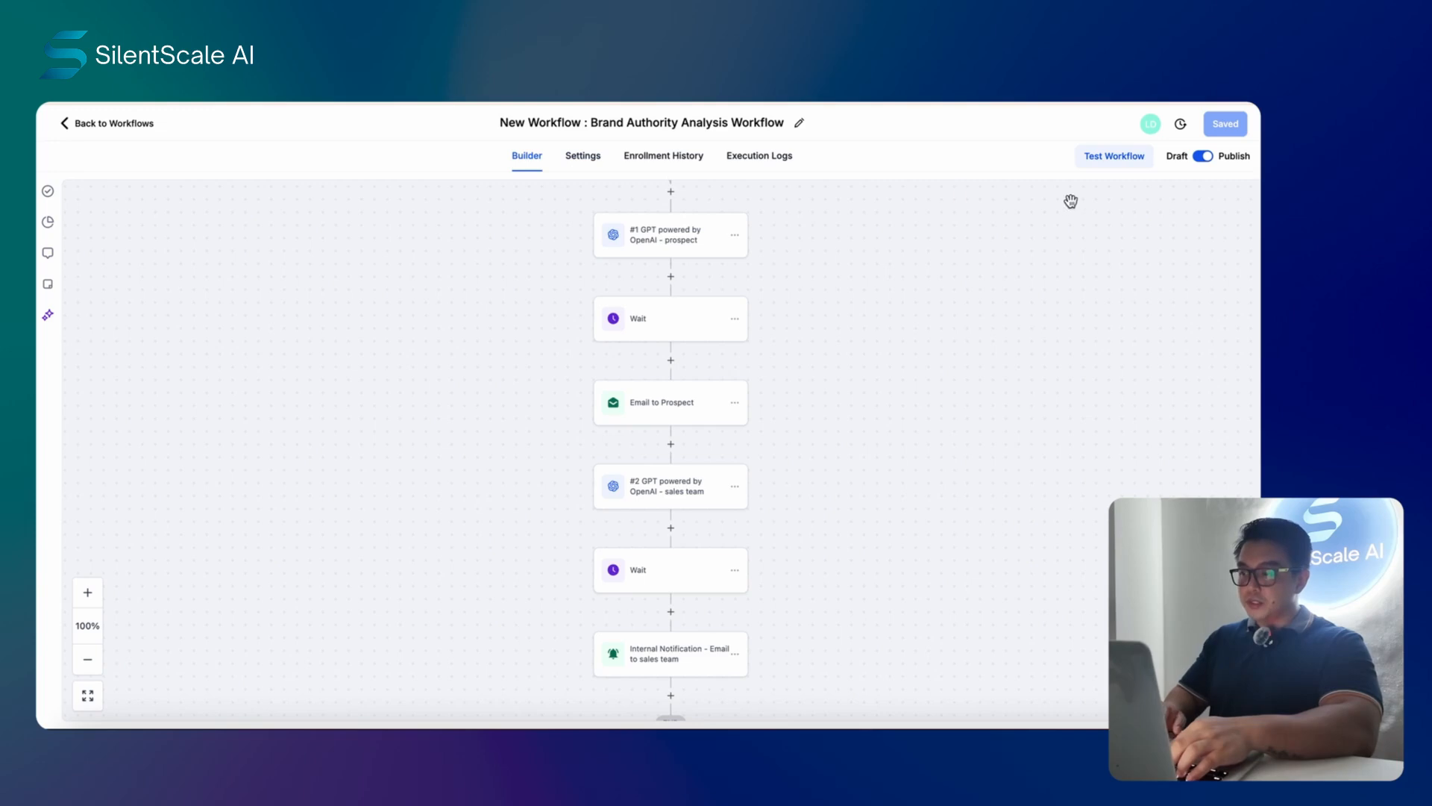
- Refresh the Execution Logs until the Oct 6th test run shows the prospect GPT step Executed
left_click(769, 169)
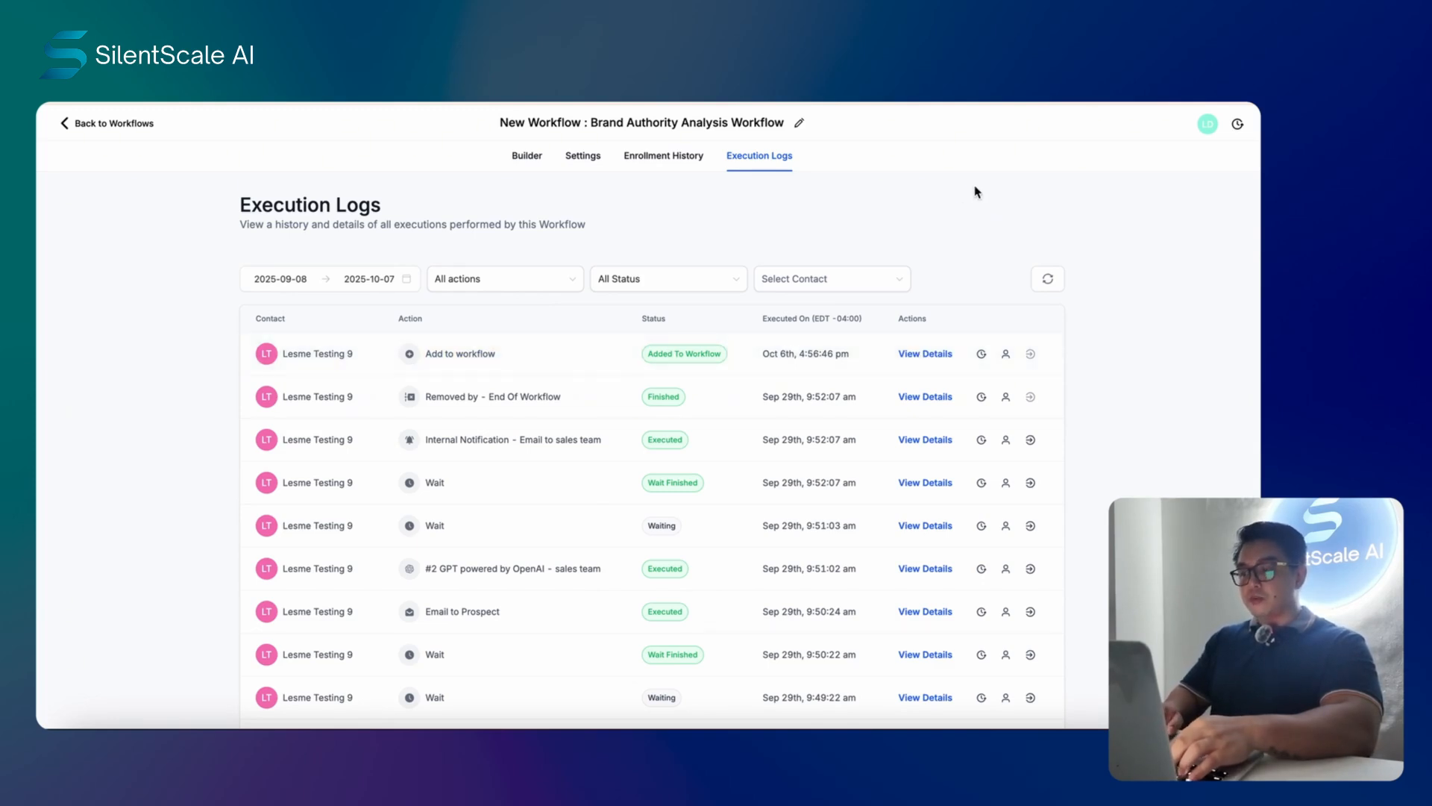
left_click(1047, 279)
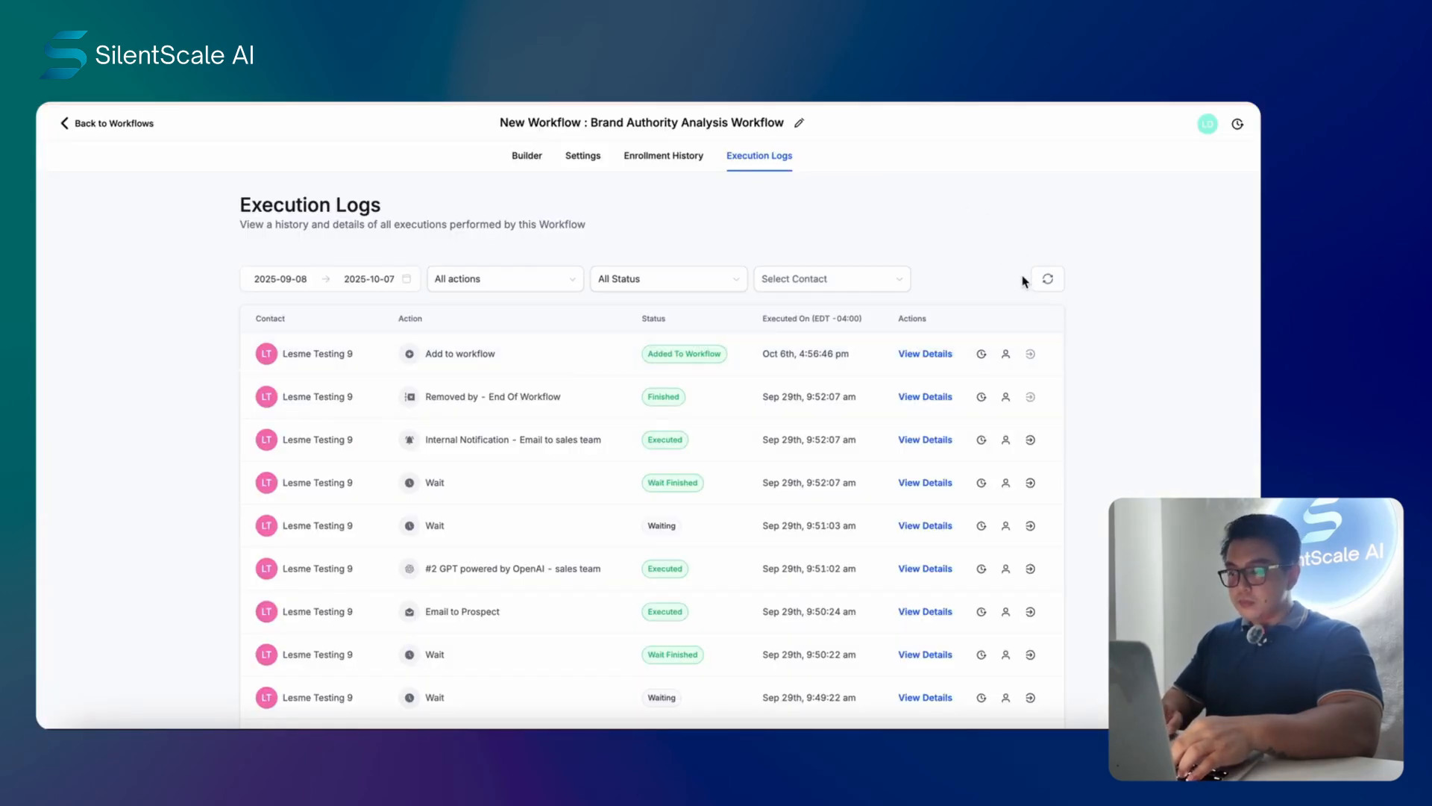
left_click(1048, 279)
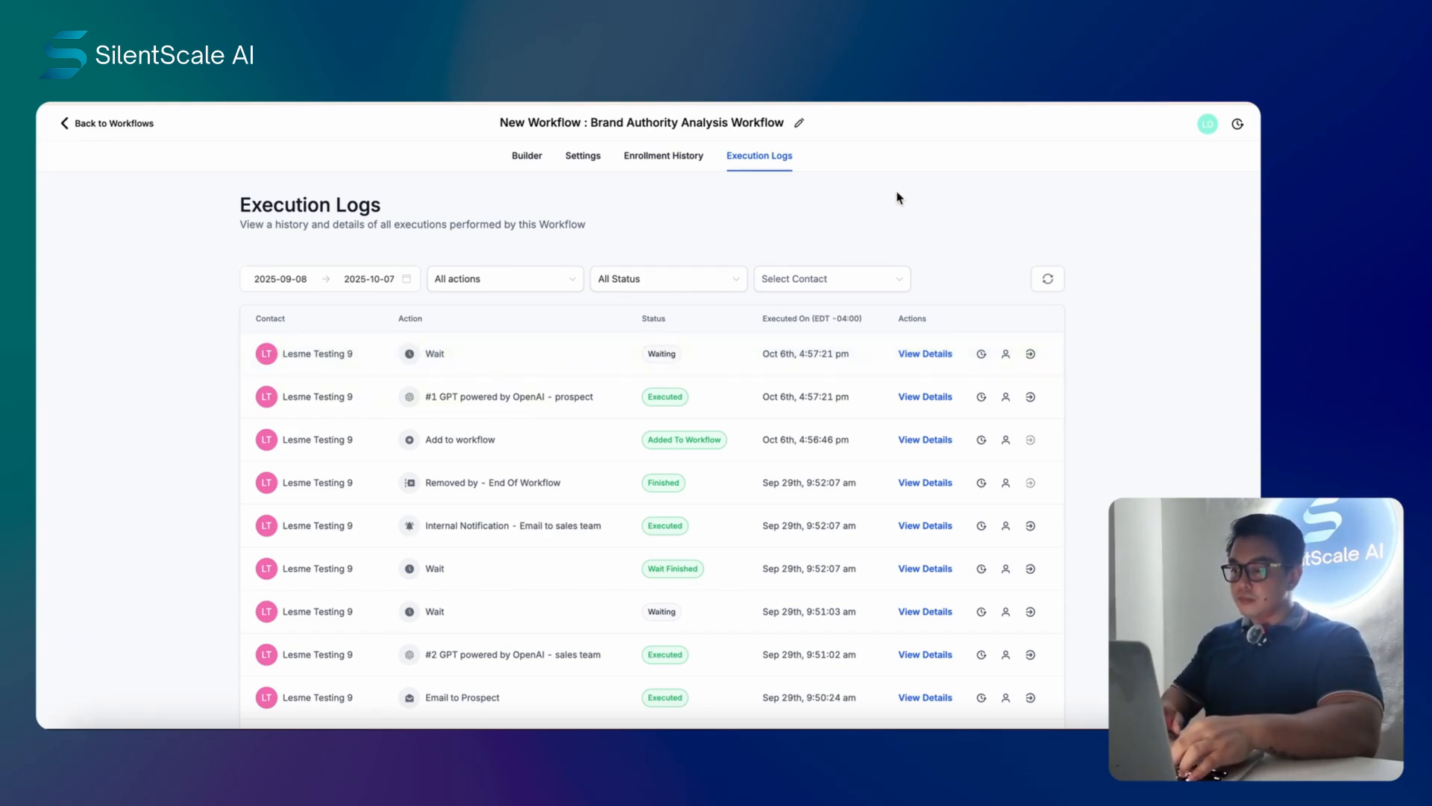
left_click(1050, 283)
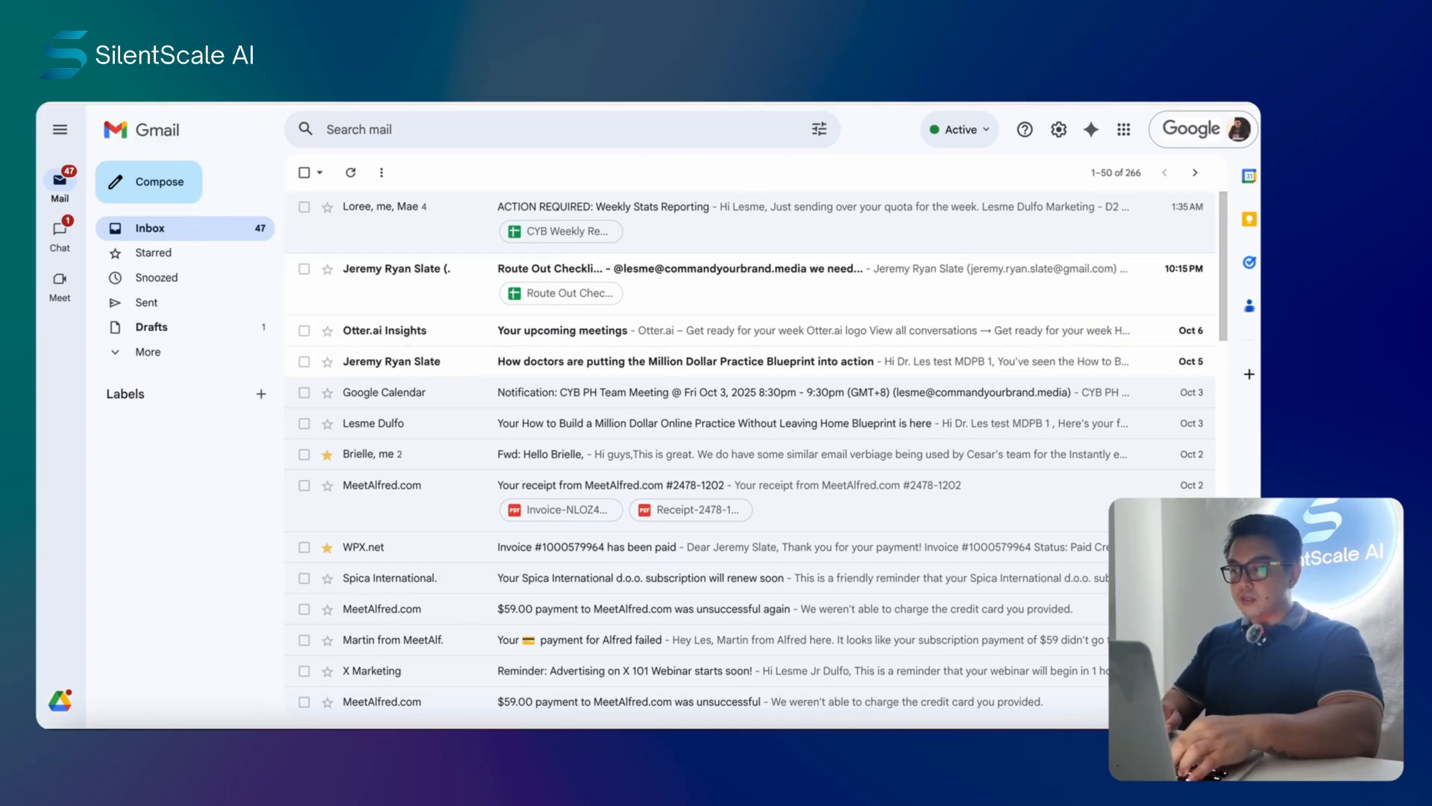
- Glance at the Command Your Brand website, then return to the execution logs
left_click(1100, 93)
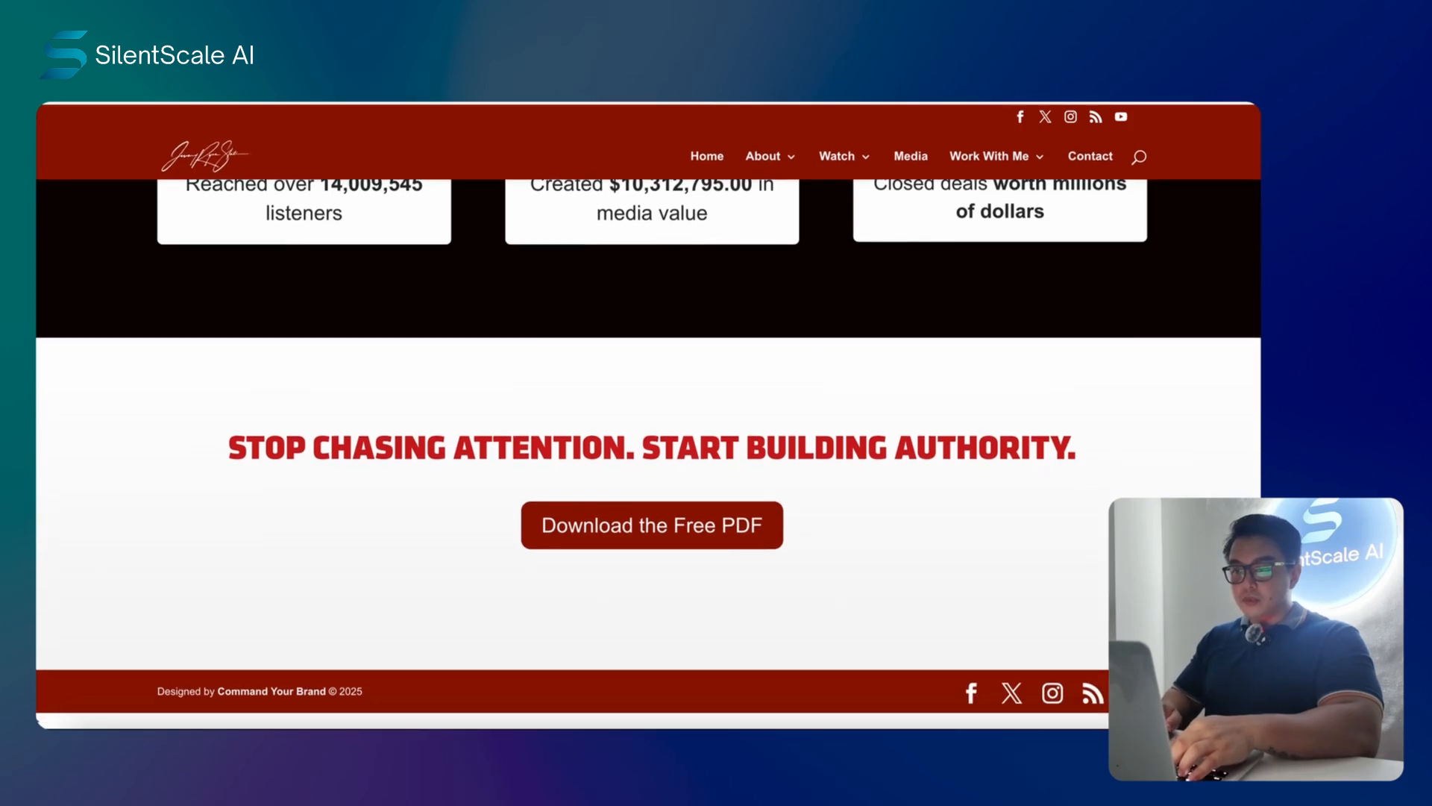
left_click(701, 92)
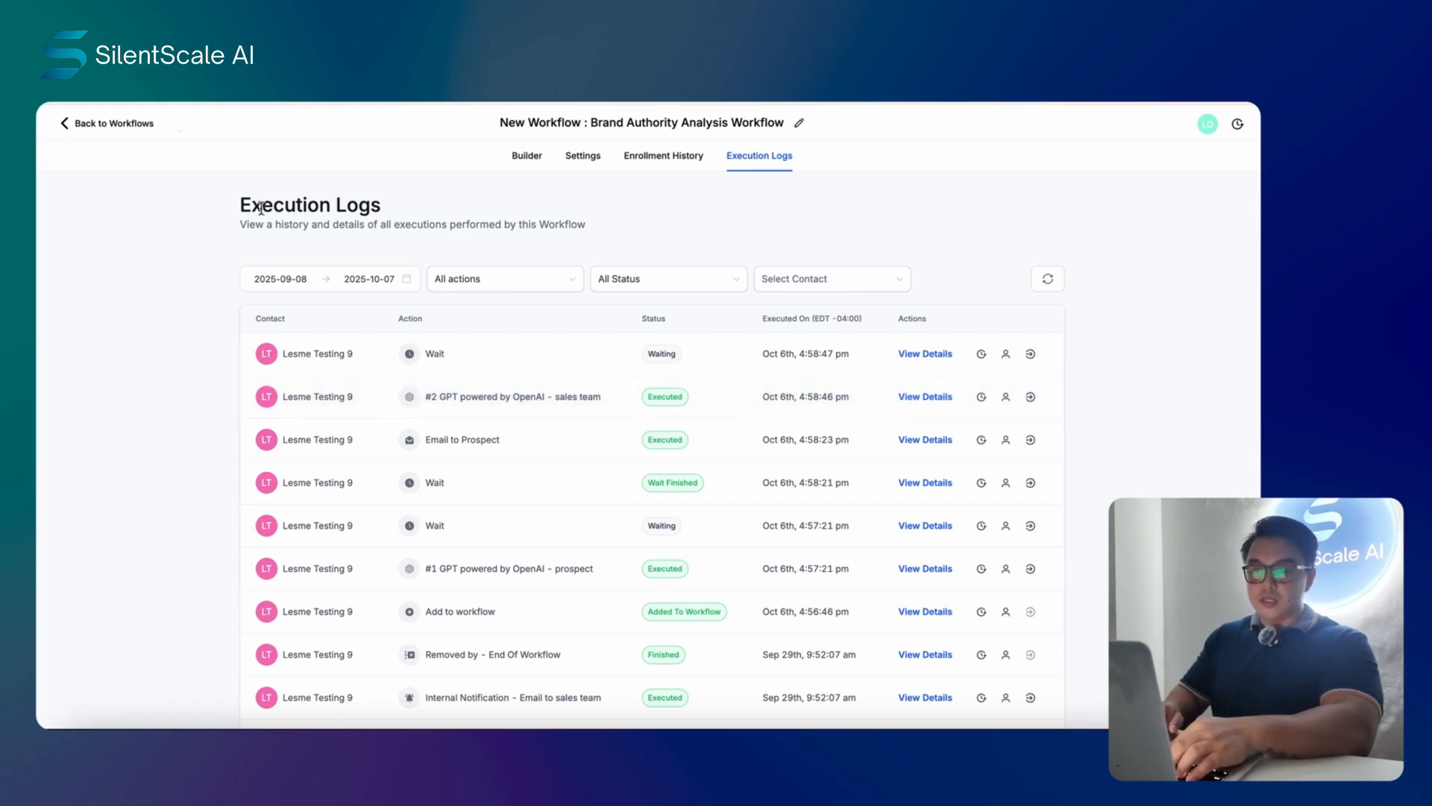
- Switch to the Gmail inbox to look for the new results email
left_click(478, 75)
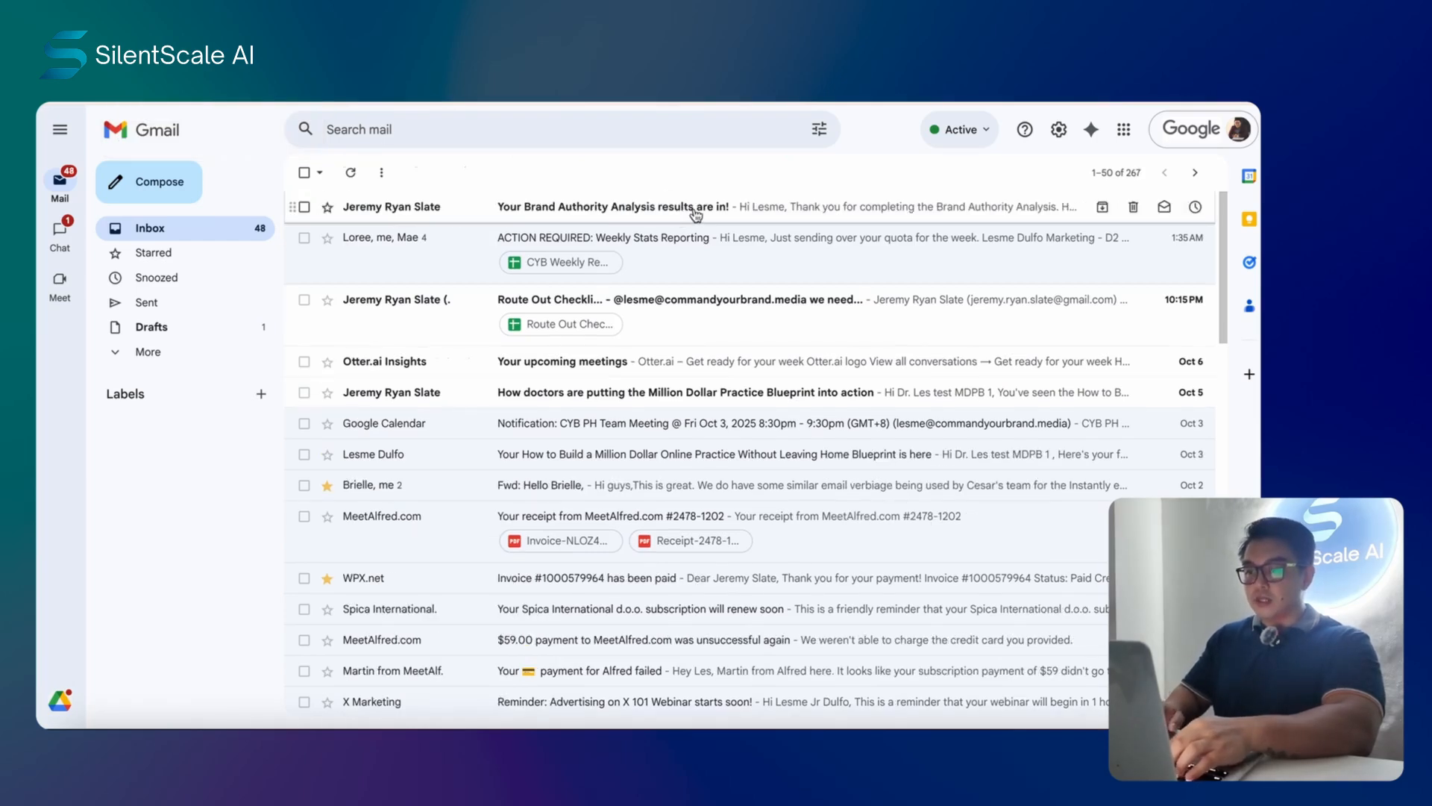
- Open the 'Your Brand Authority Analysis results are in!' email and read through its content
left_click(693, 213)
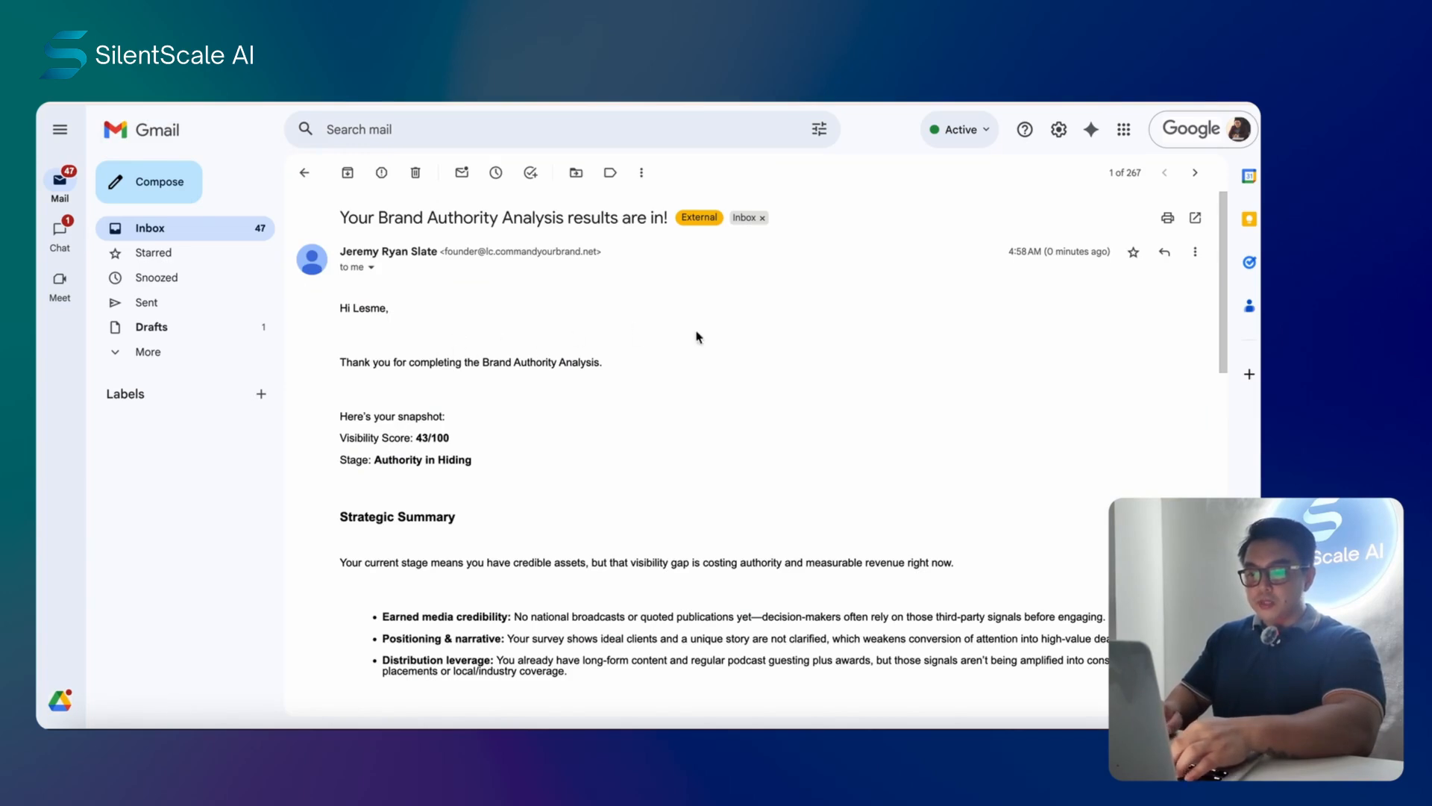
scroll(846, 344, "down", 1)
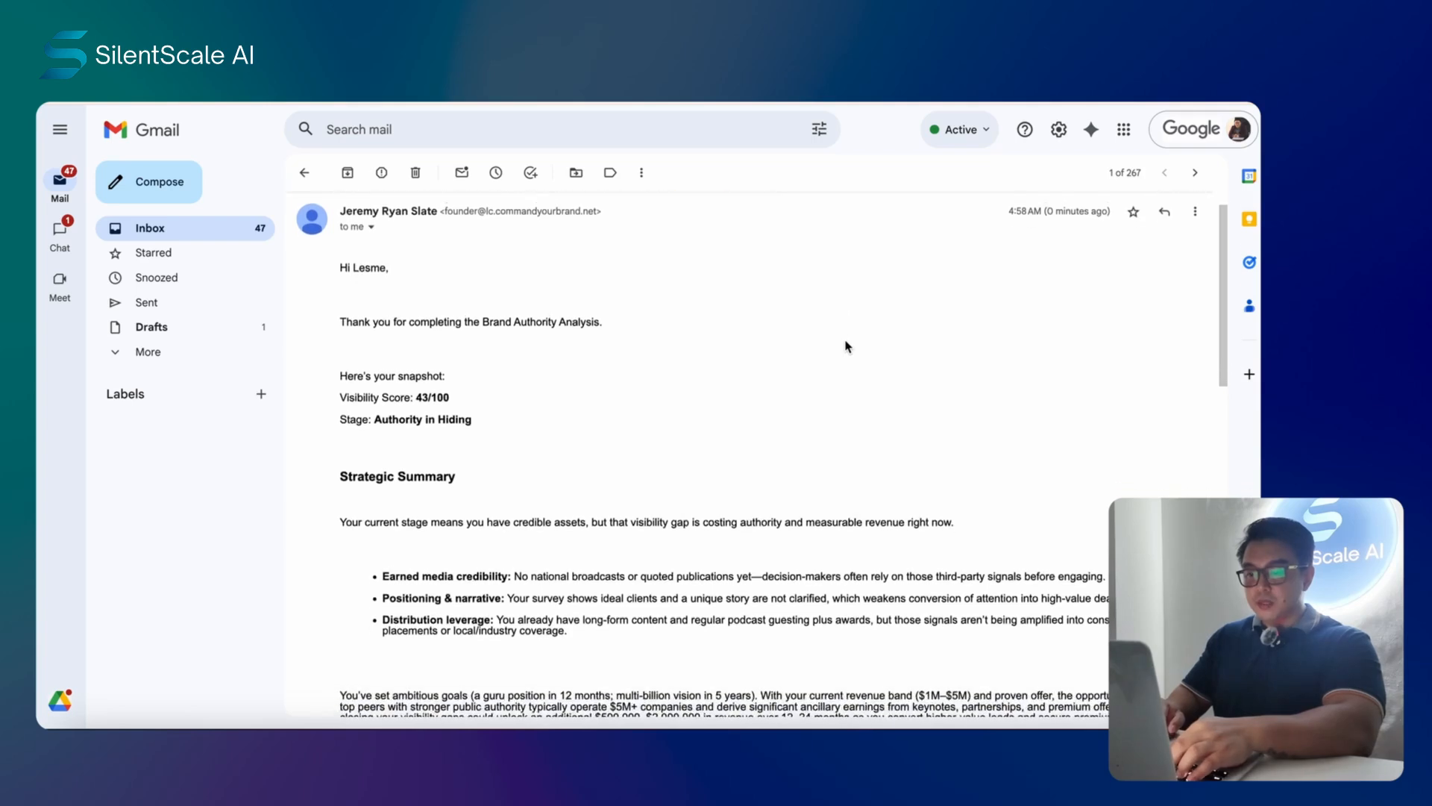
scroll(858, 343, "down", 2)
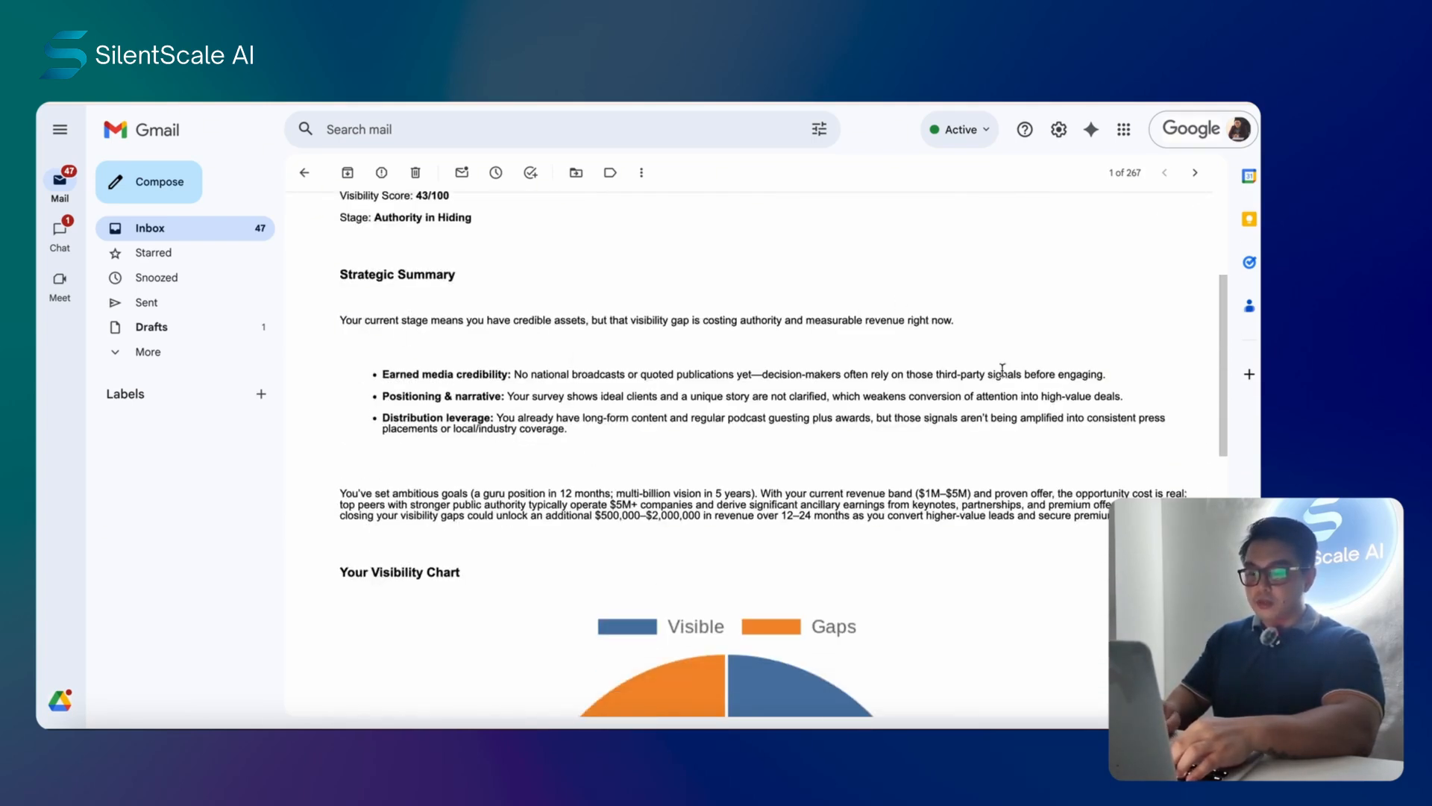
scroll(1003, 375, "down", 4)
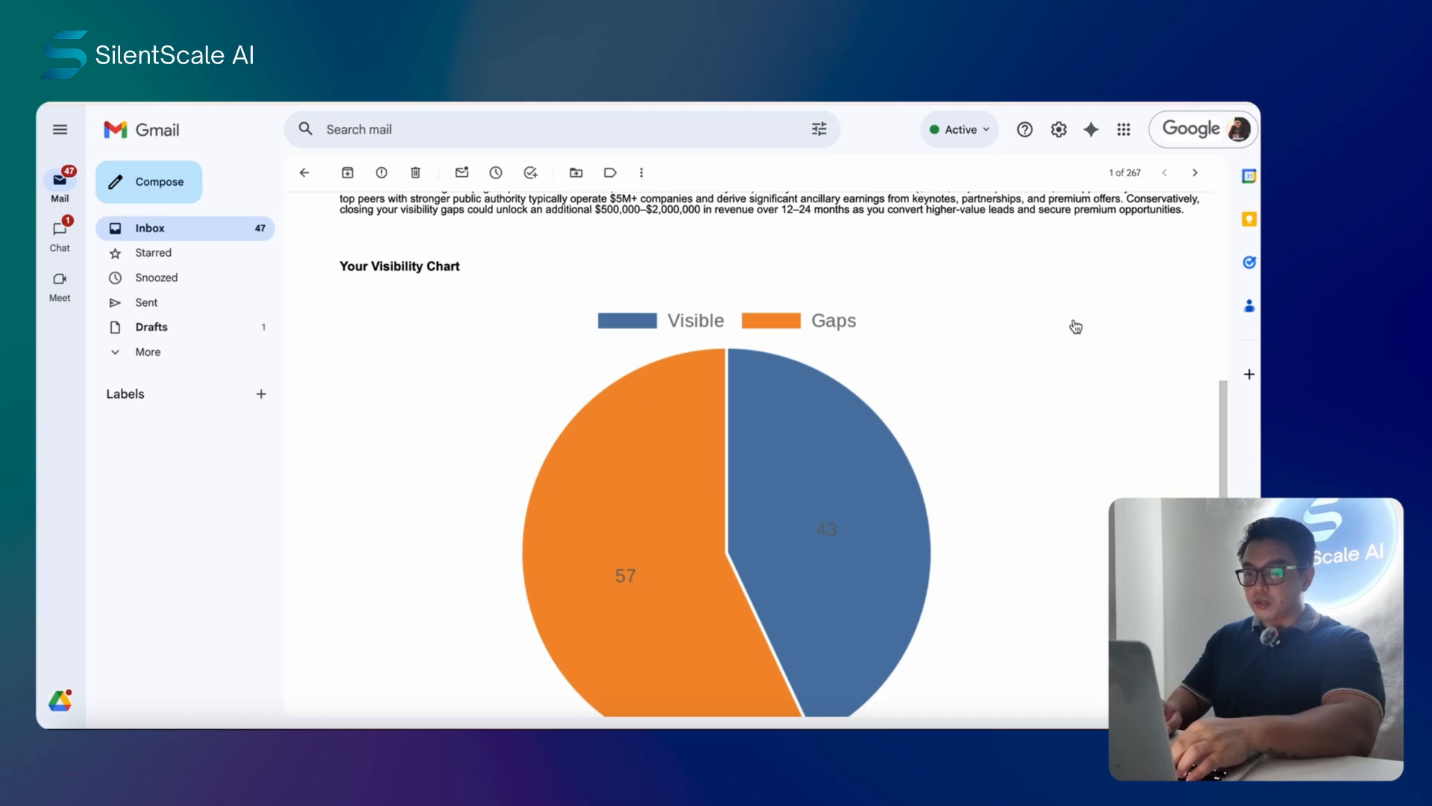
scroll(1077, 324, "down", 1)
scroll(1044, 321, "down", 4)
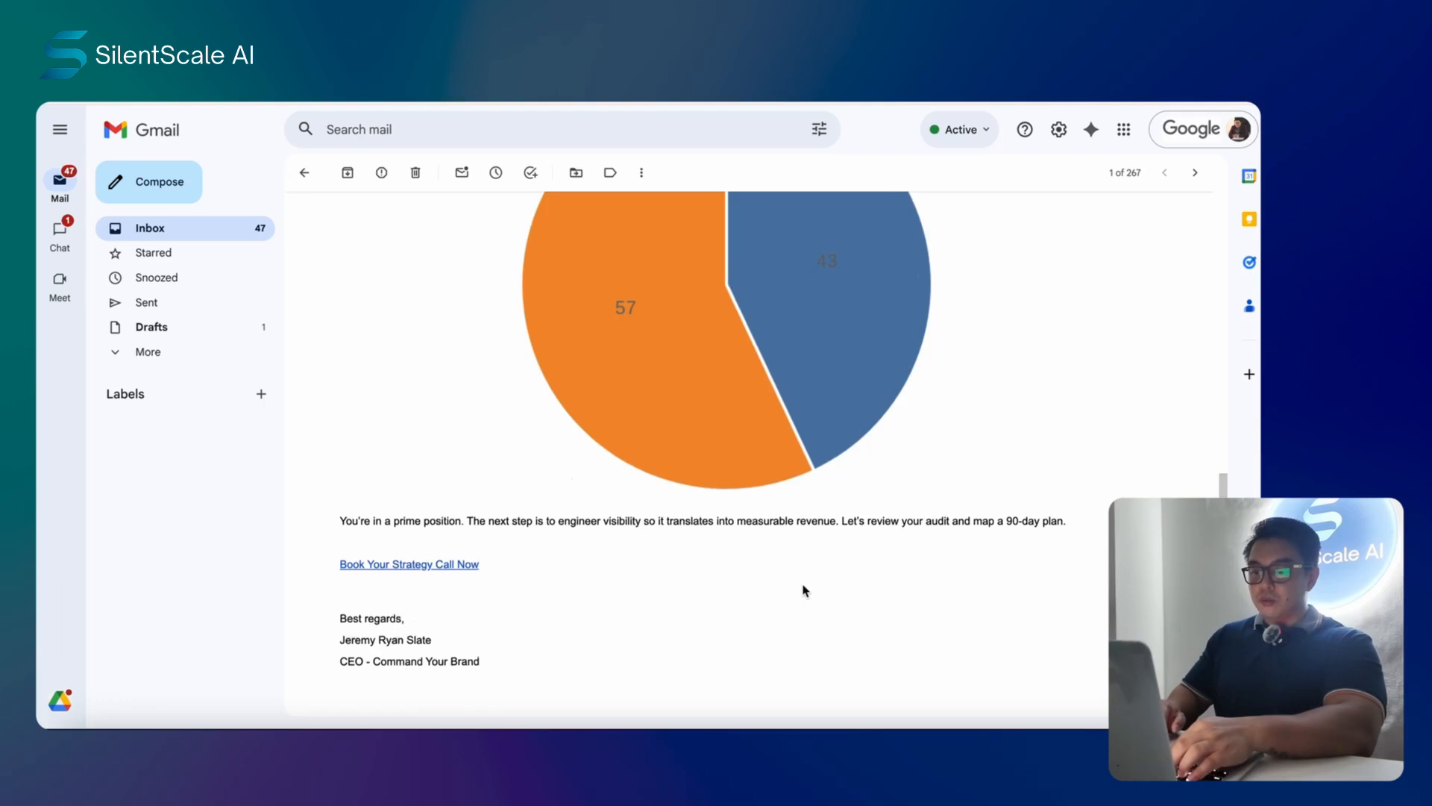
scroll(804, 591, "up", 8)
scroll(708, 452, "down", 1)
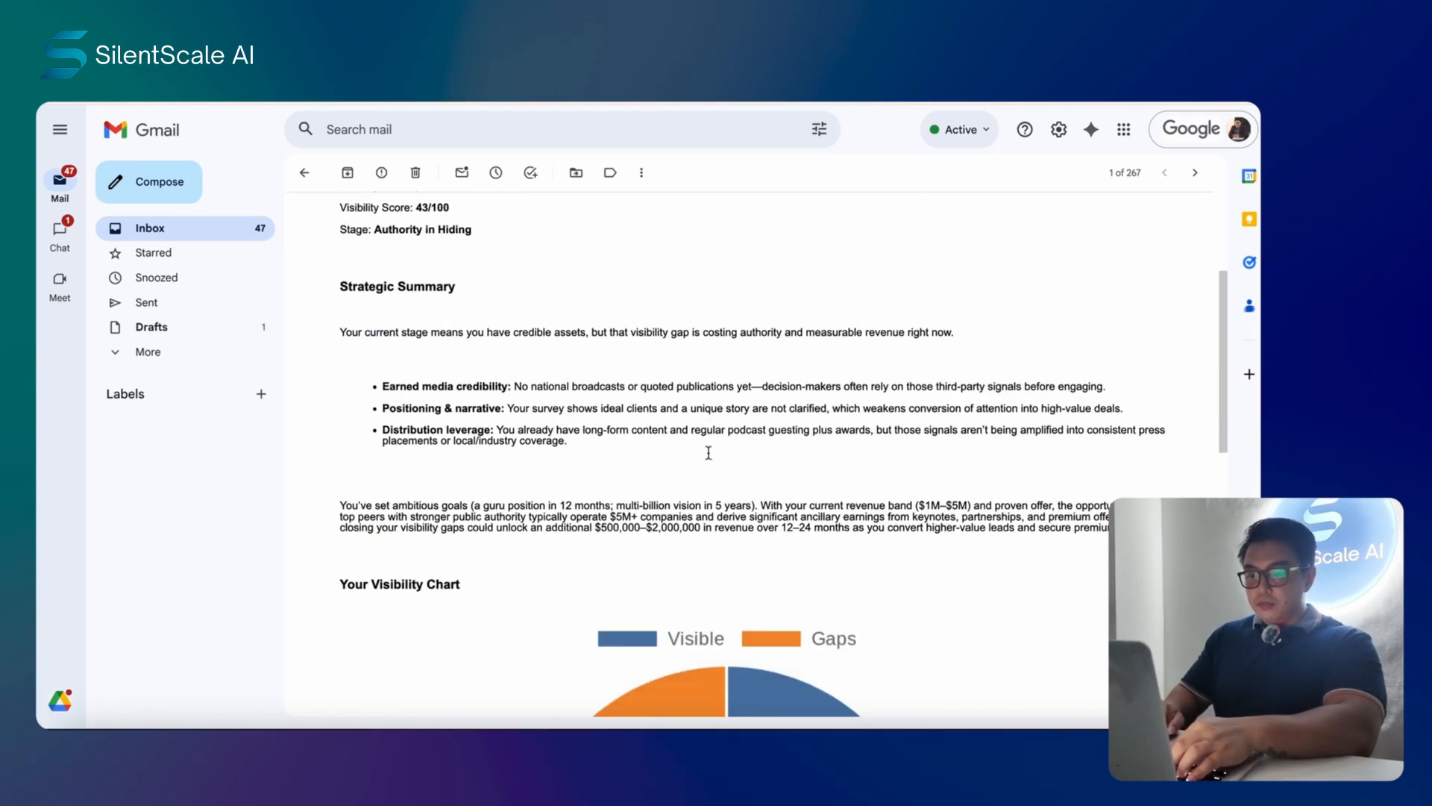
scroll(709, 440, "up", 3)
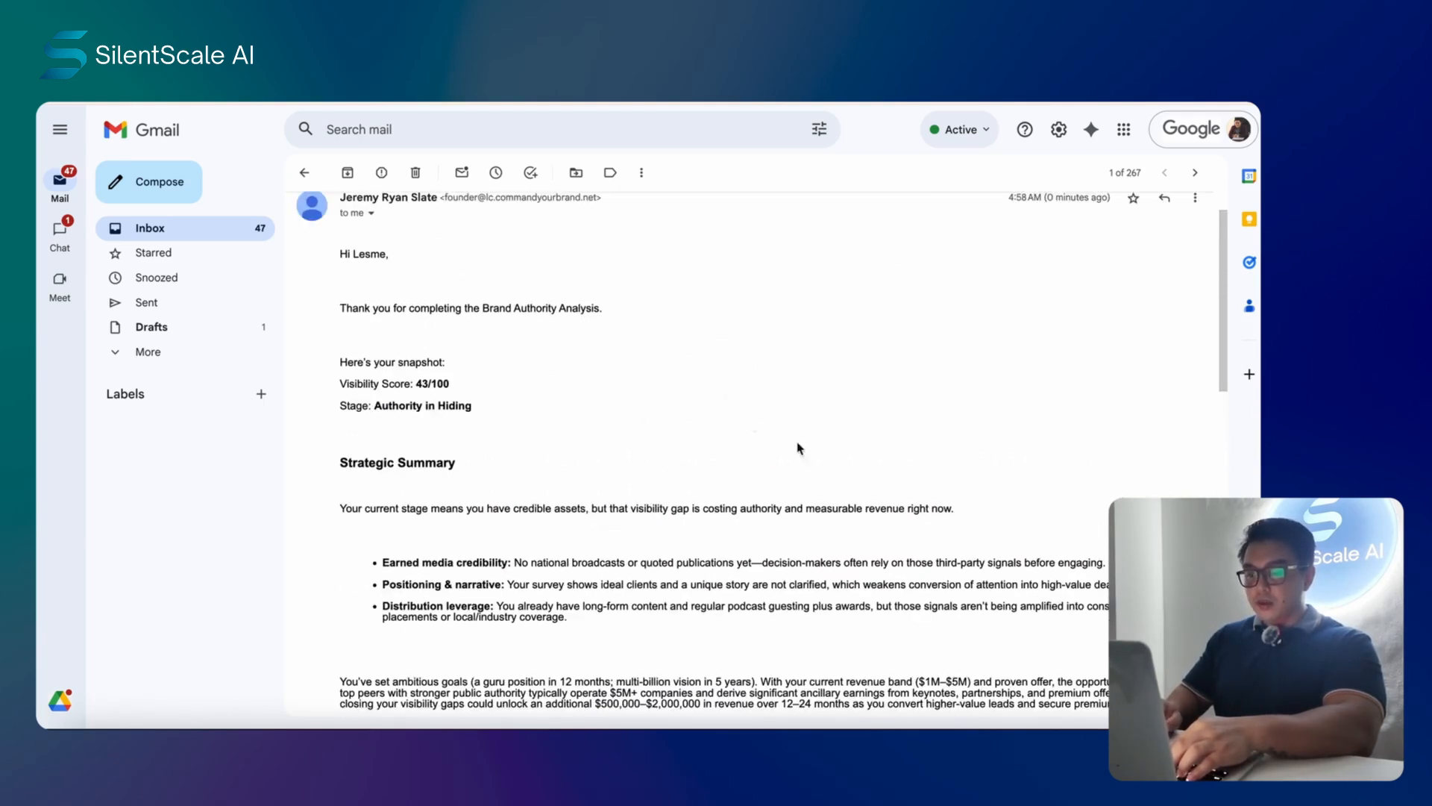
scroll(972, 425, "down", 4)
scroll(972, 425, "down", 4)
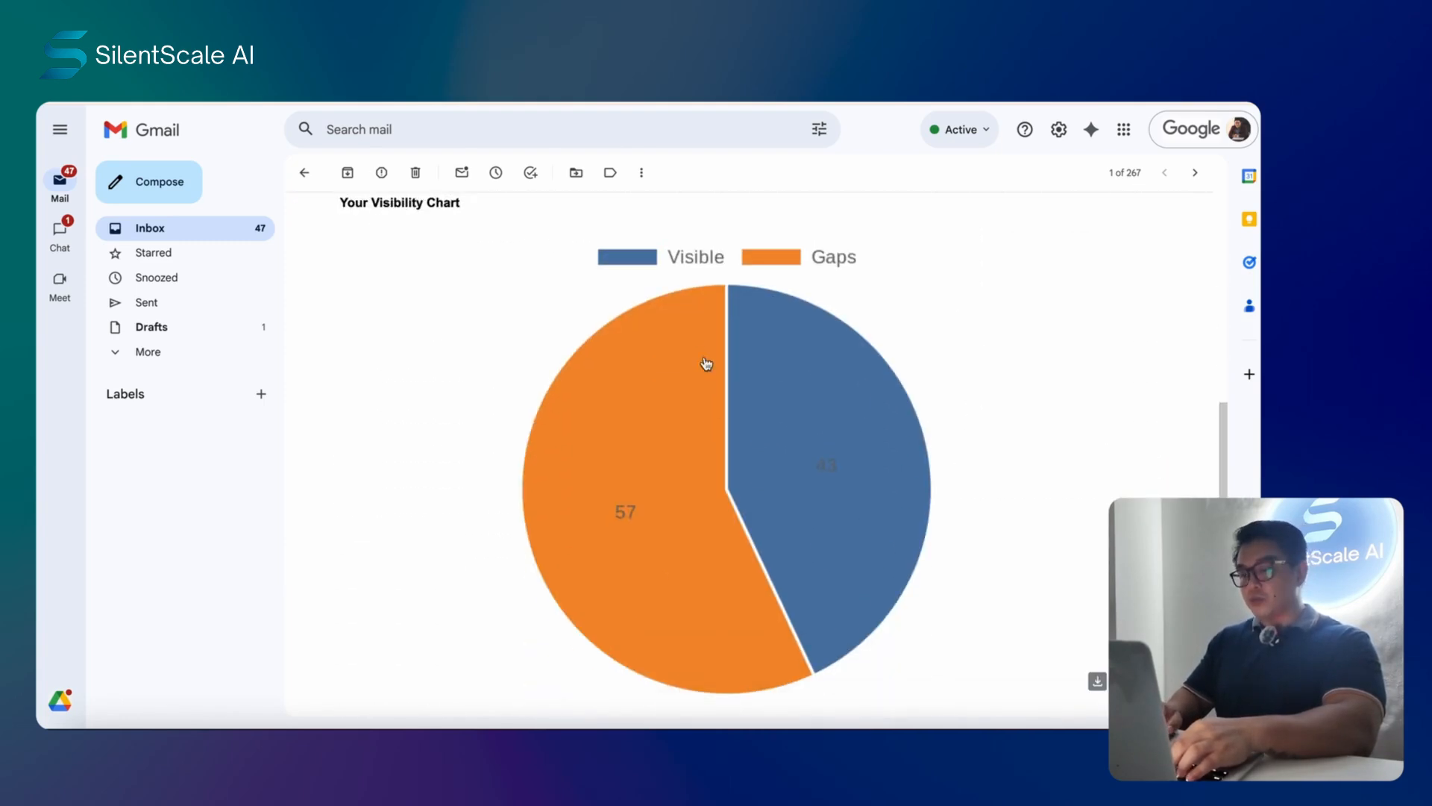
scroll(1007, 324, "down", 3)
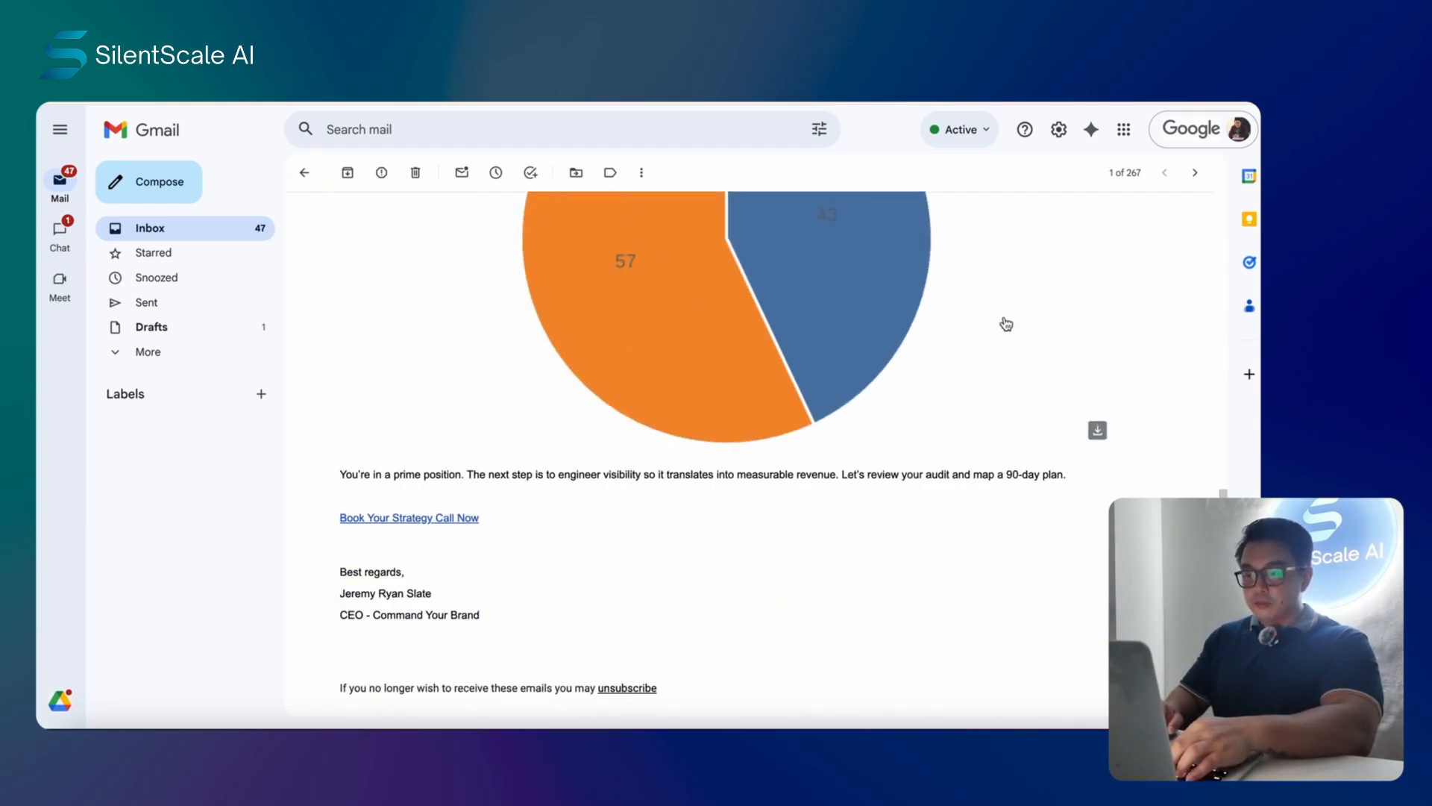
scroll(1006, 324, "down", 2)
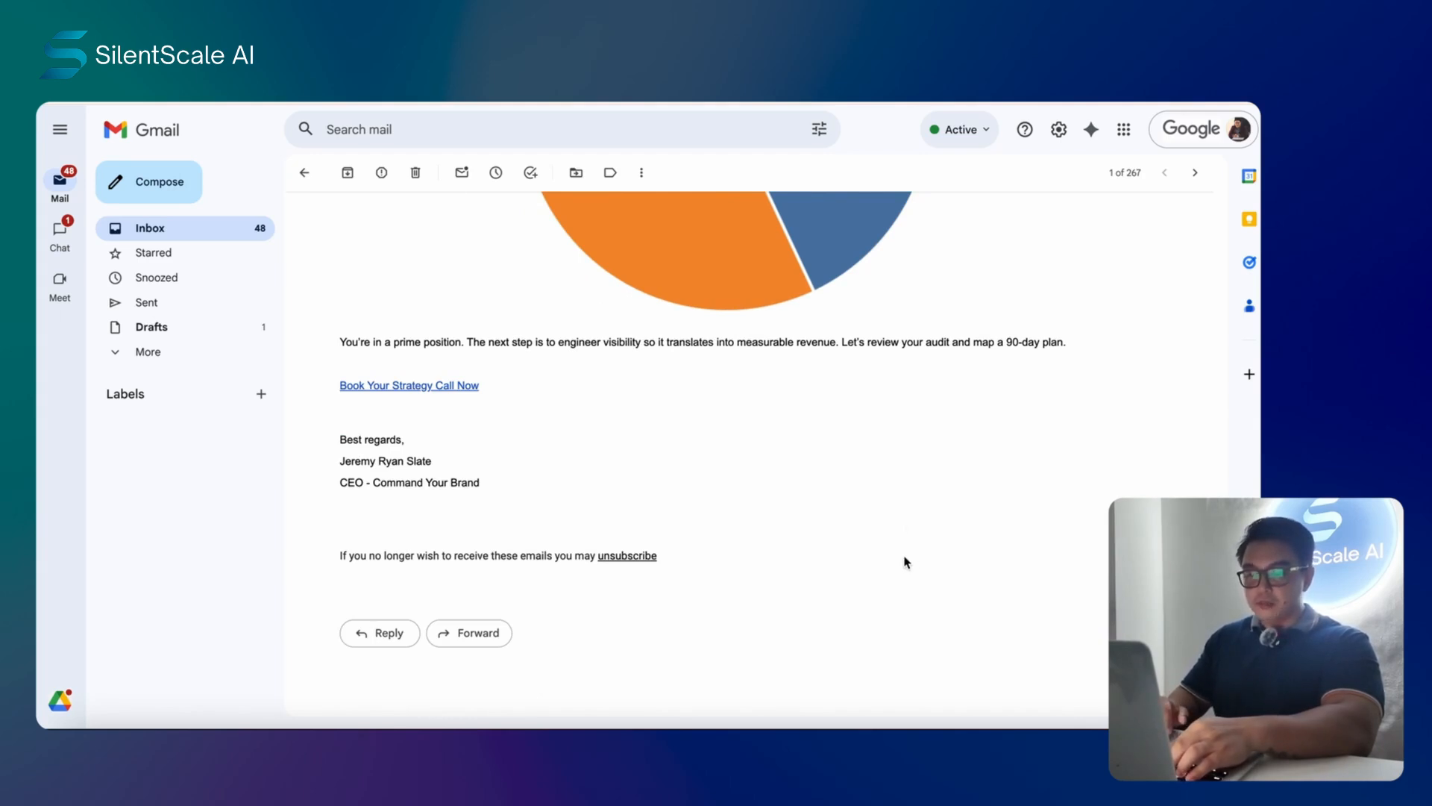
scroll(906, 562, "up", 1)
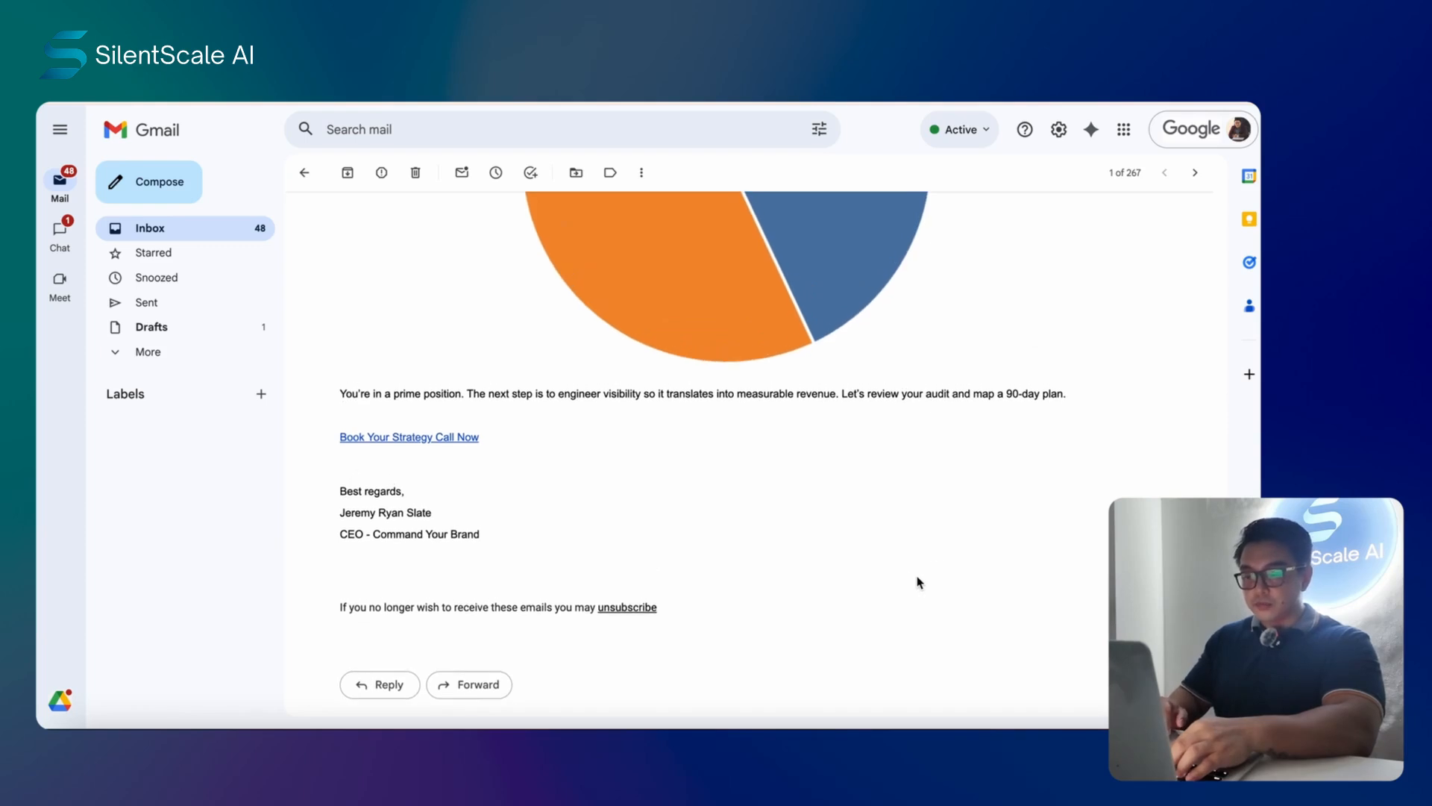
scroll(920, 582, "up", 2)
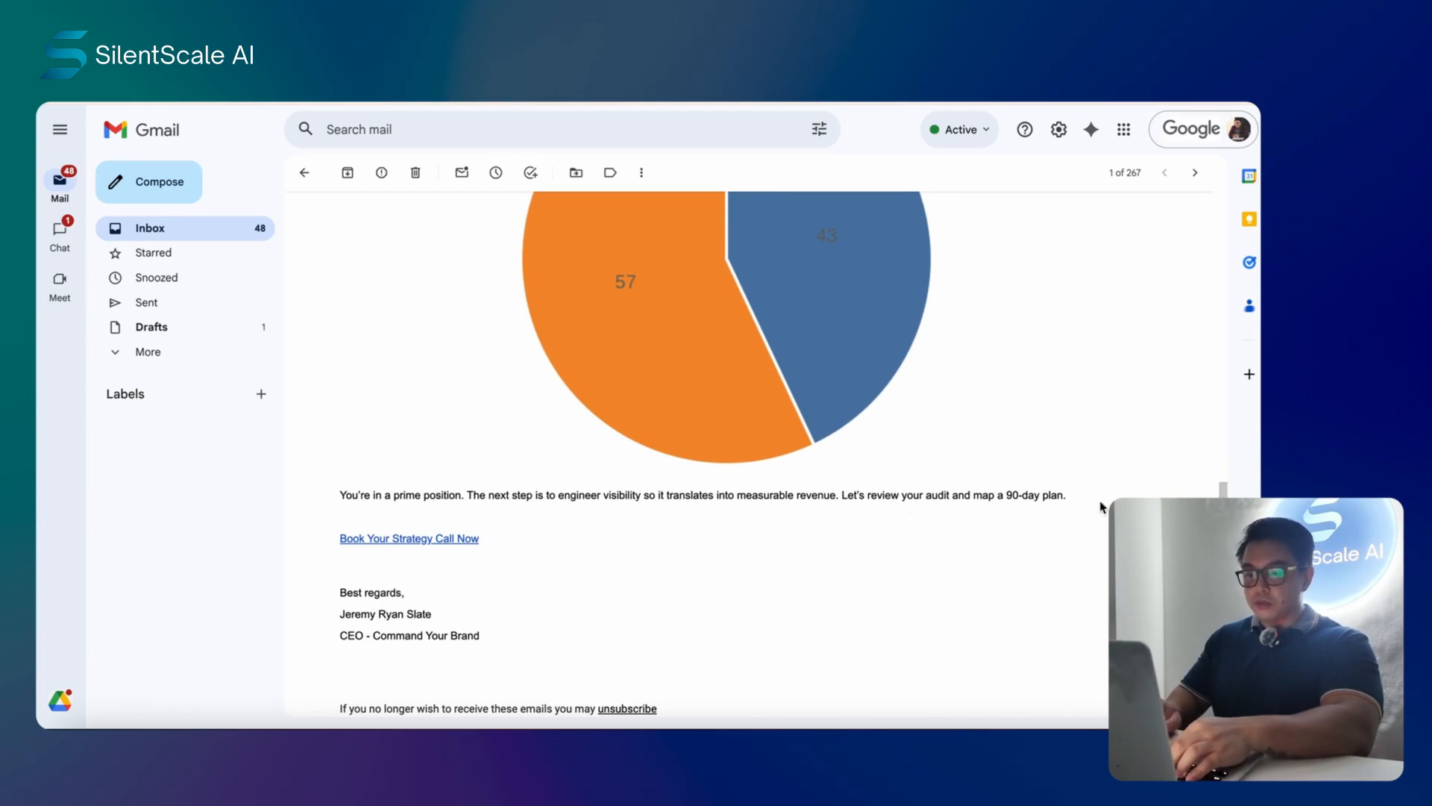
scroll(918, 498, "up", 10)
- View the 57/43 Visible vs Gaps pie chart full size, then return to the inbox
scroll(848, 423, "down", 5)
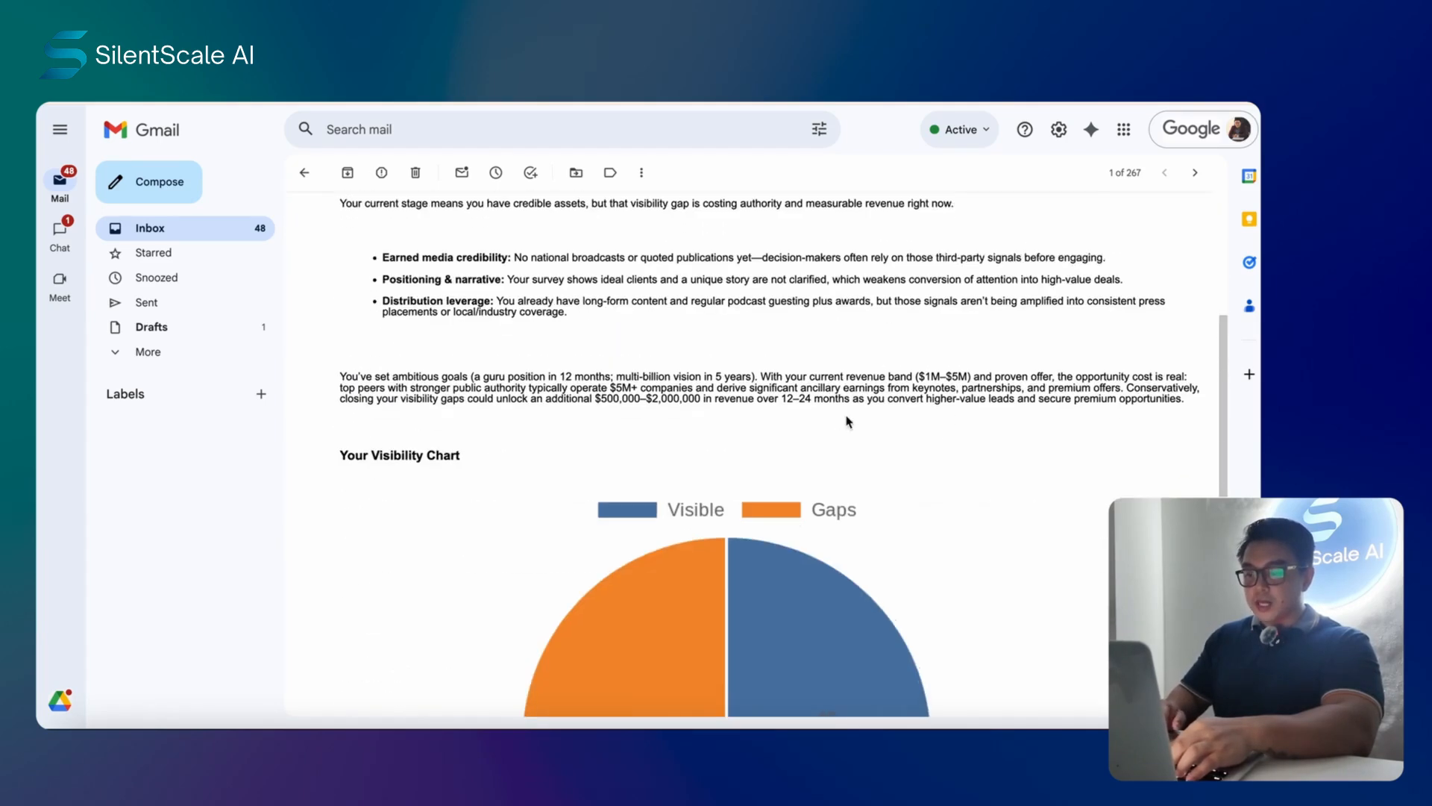
scroll(1000, 367, "down", 8)
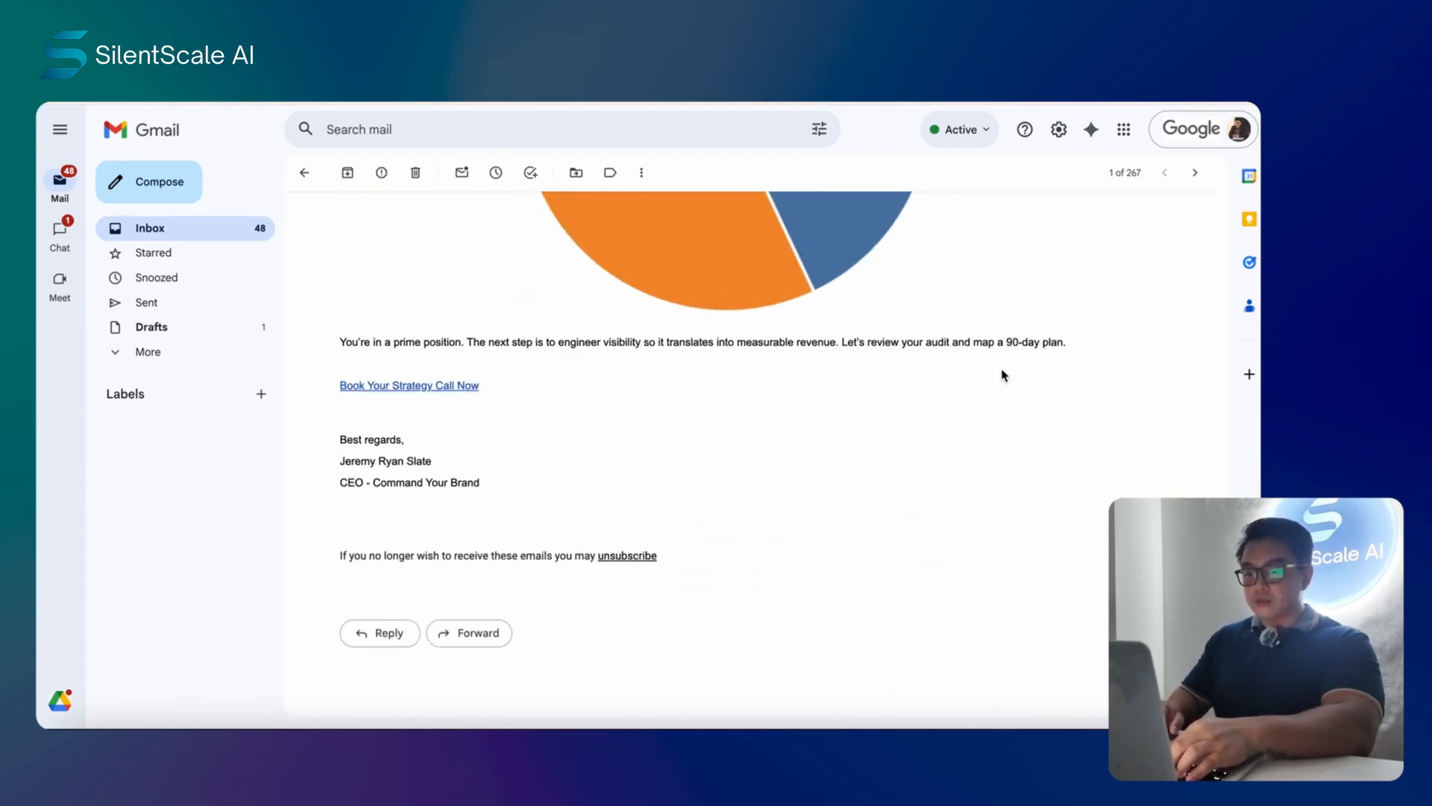
scroll(1004, 377, "up", 3)
scroll(1004, 375, "down", 2)
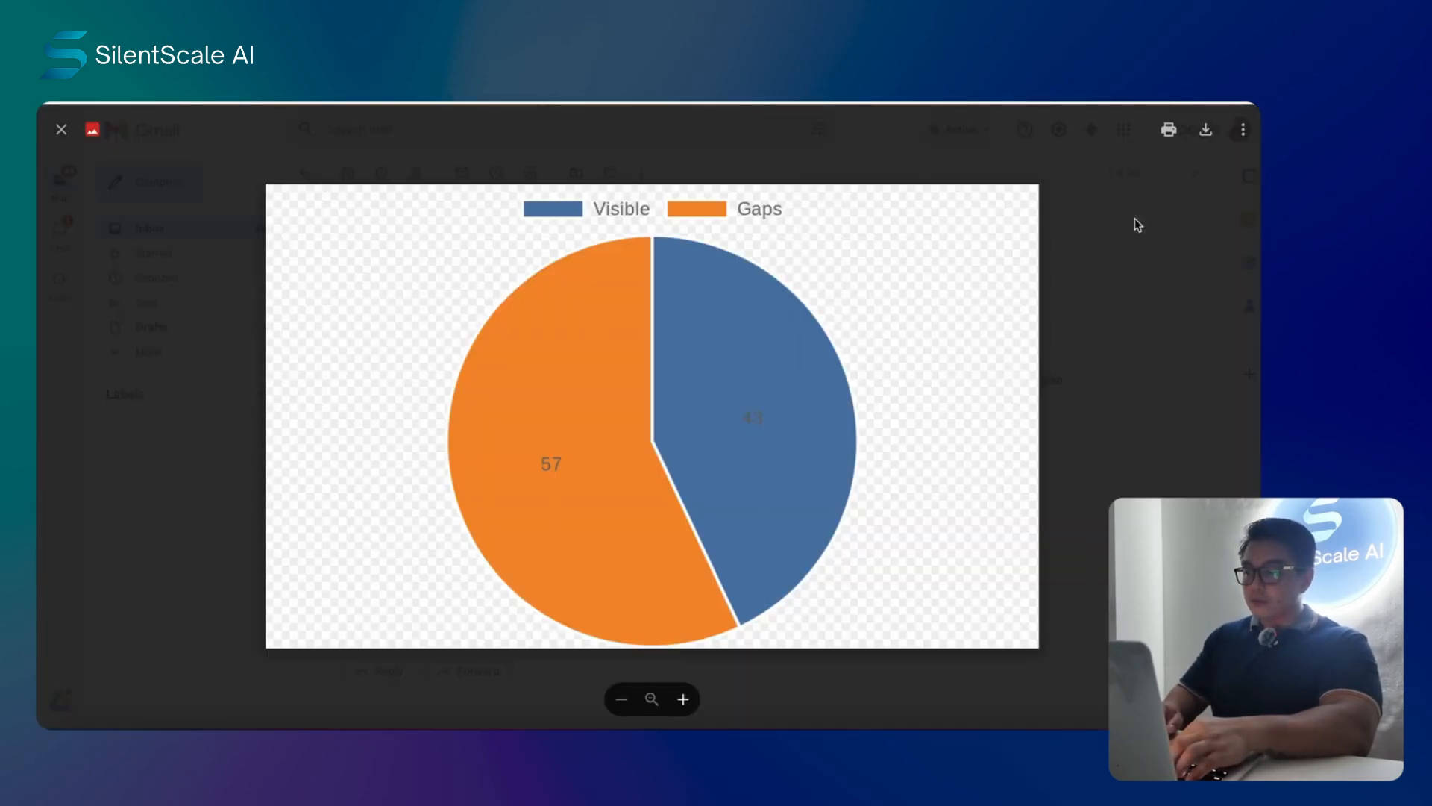
left_click(1142, 248)
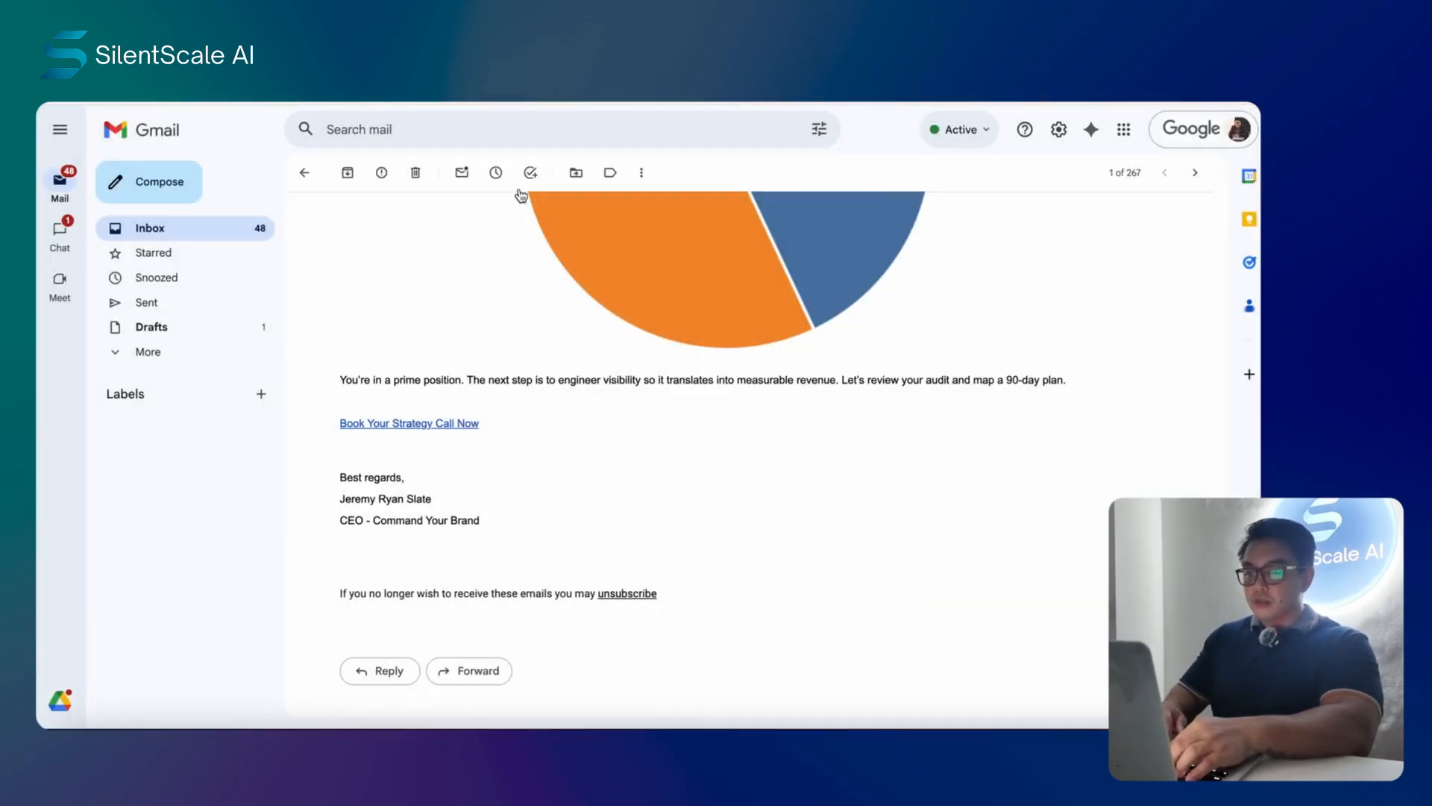
left_click(194, 237)
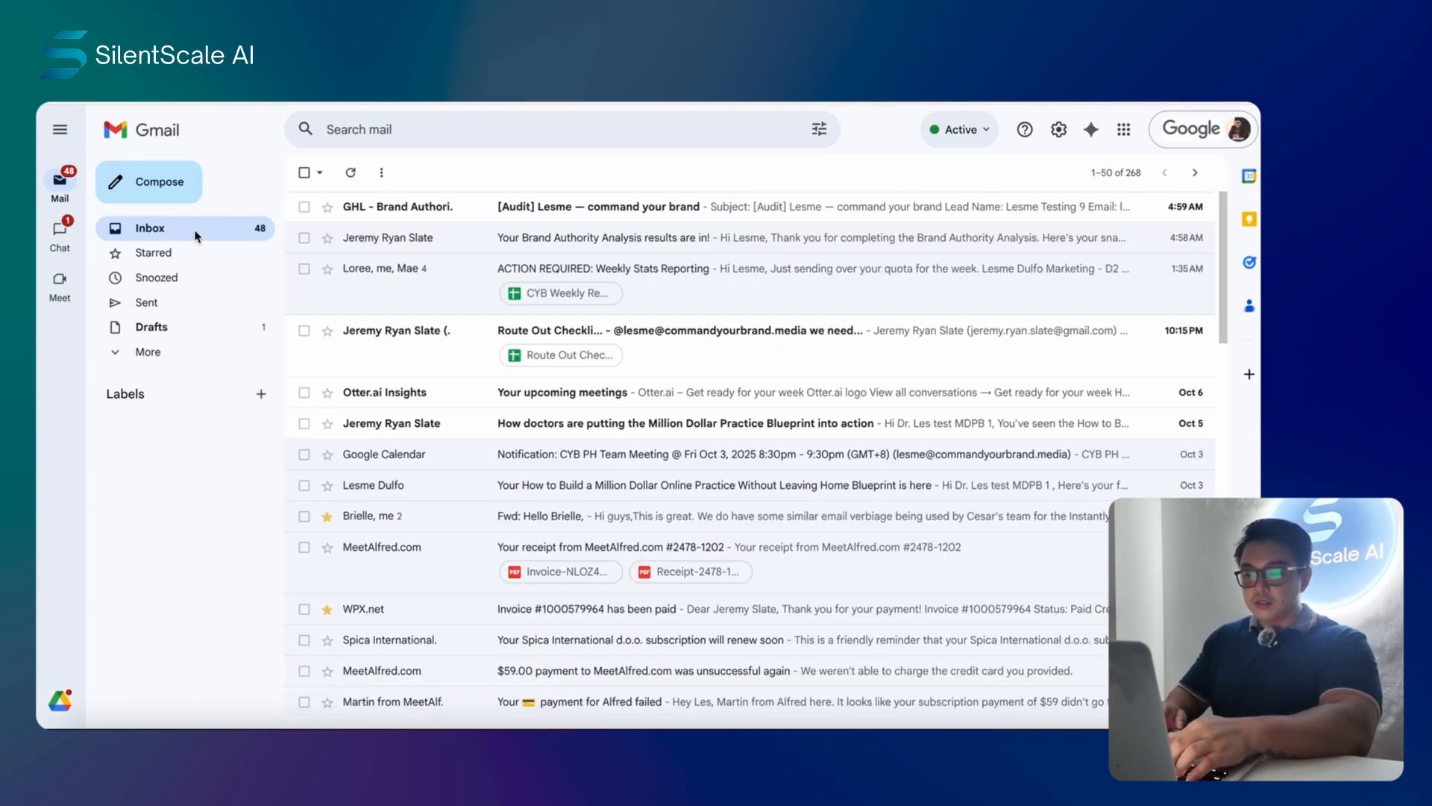
- Open the internal audit email, then refresh the execution logs to show the notification and Finished entries
left_click(769, 217)
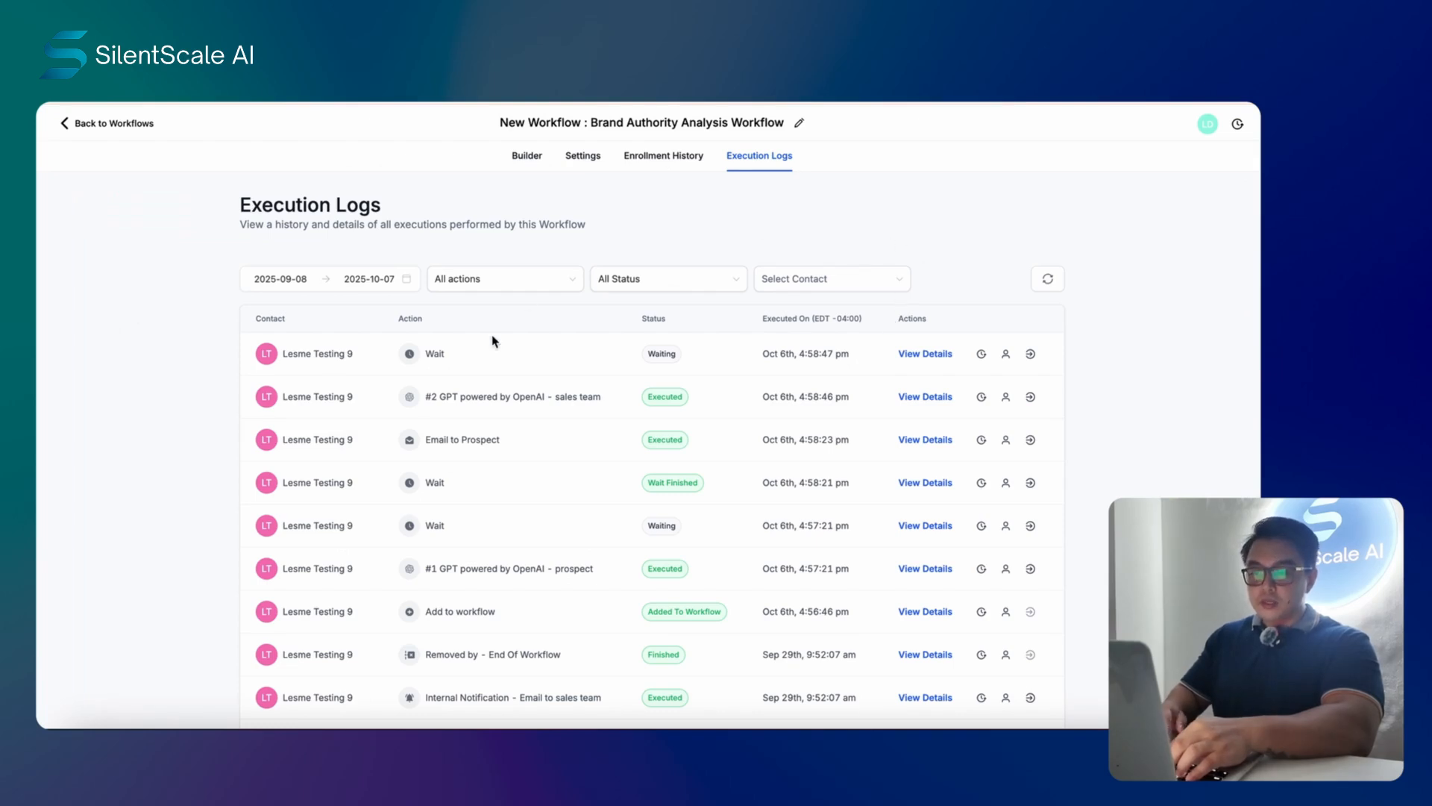
left_click(1046, 282)
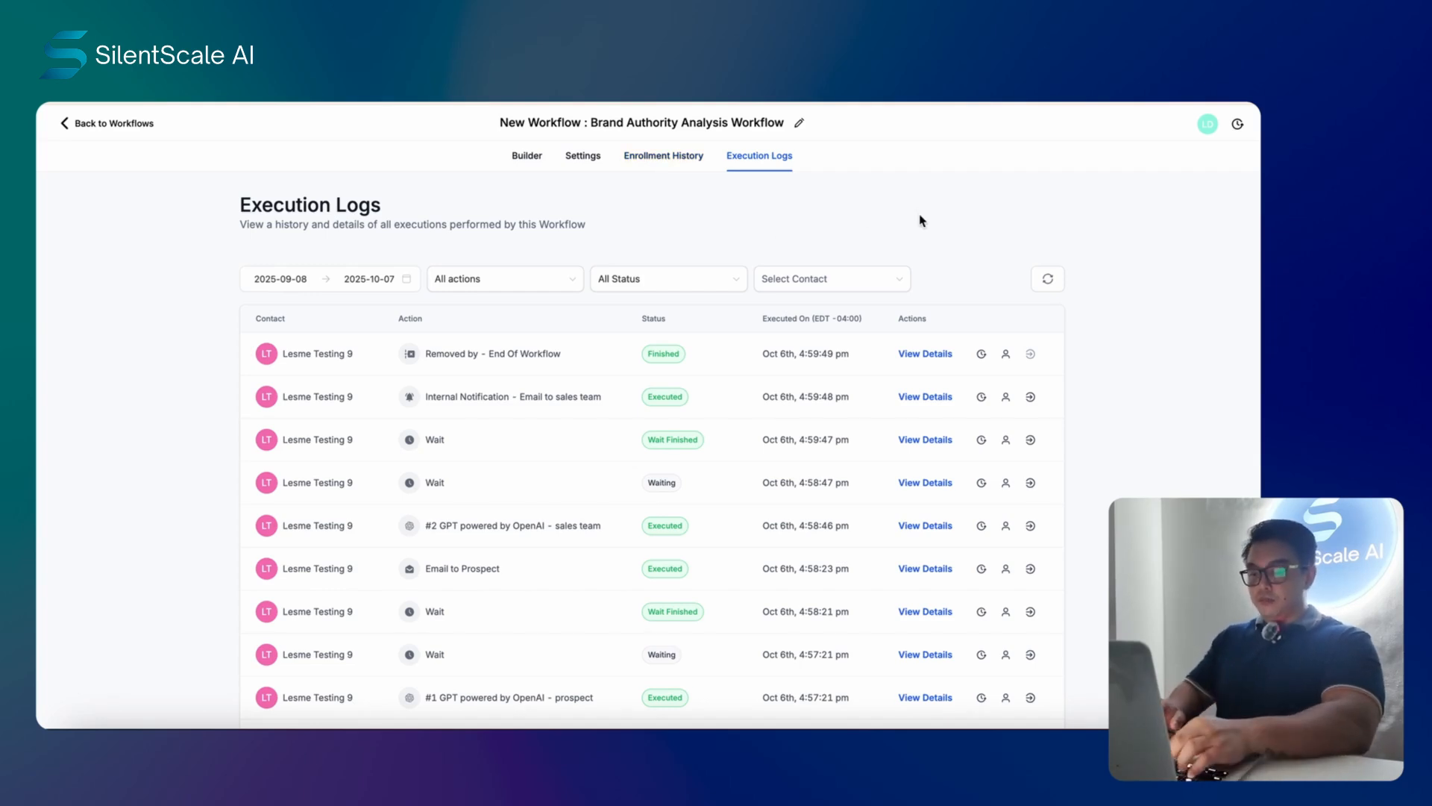
- Check Enrollment History to confirm the test contact's Oct 6th run is marked Finished
left_click(671, 160)
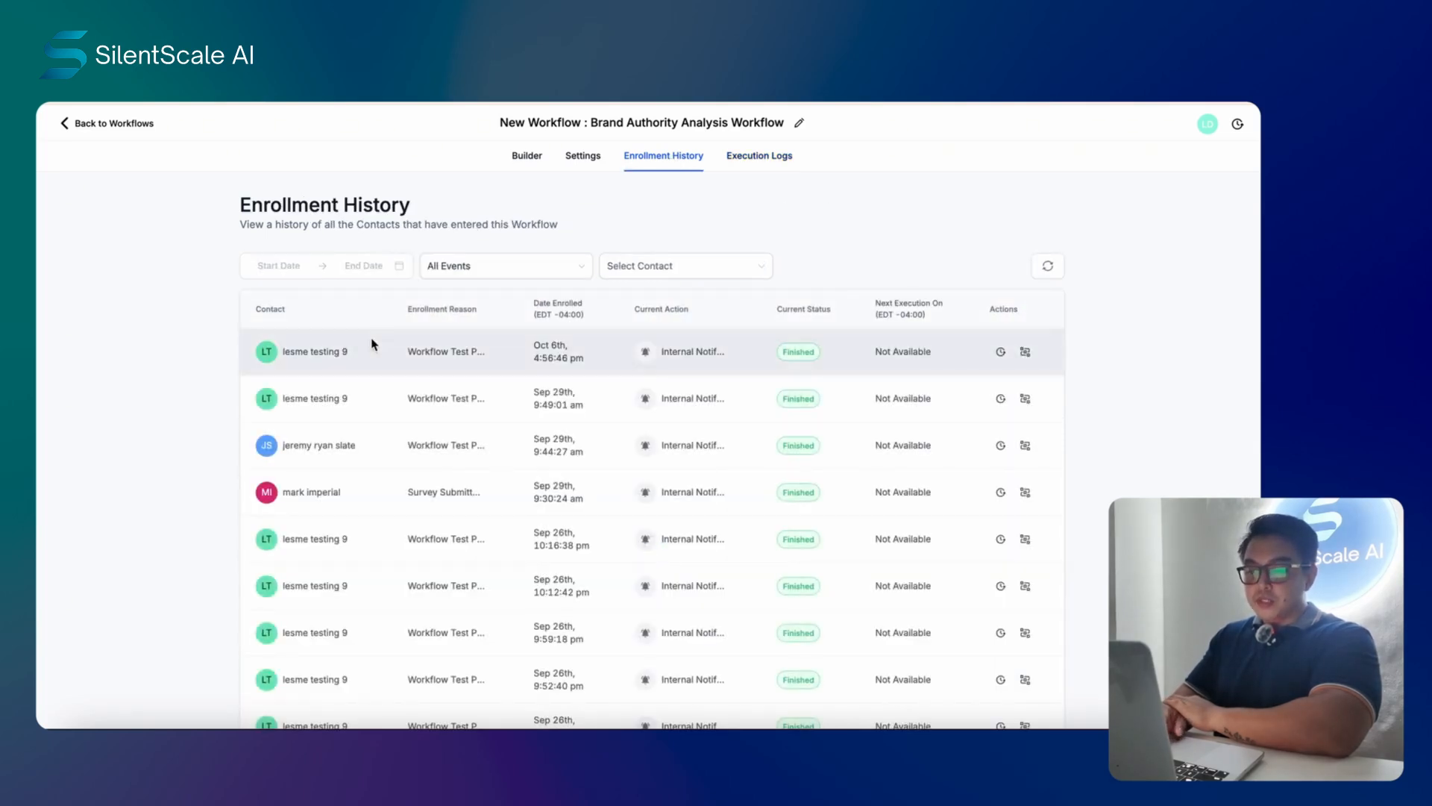
mouse_move(314, 356)
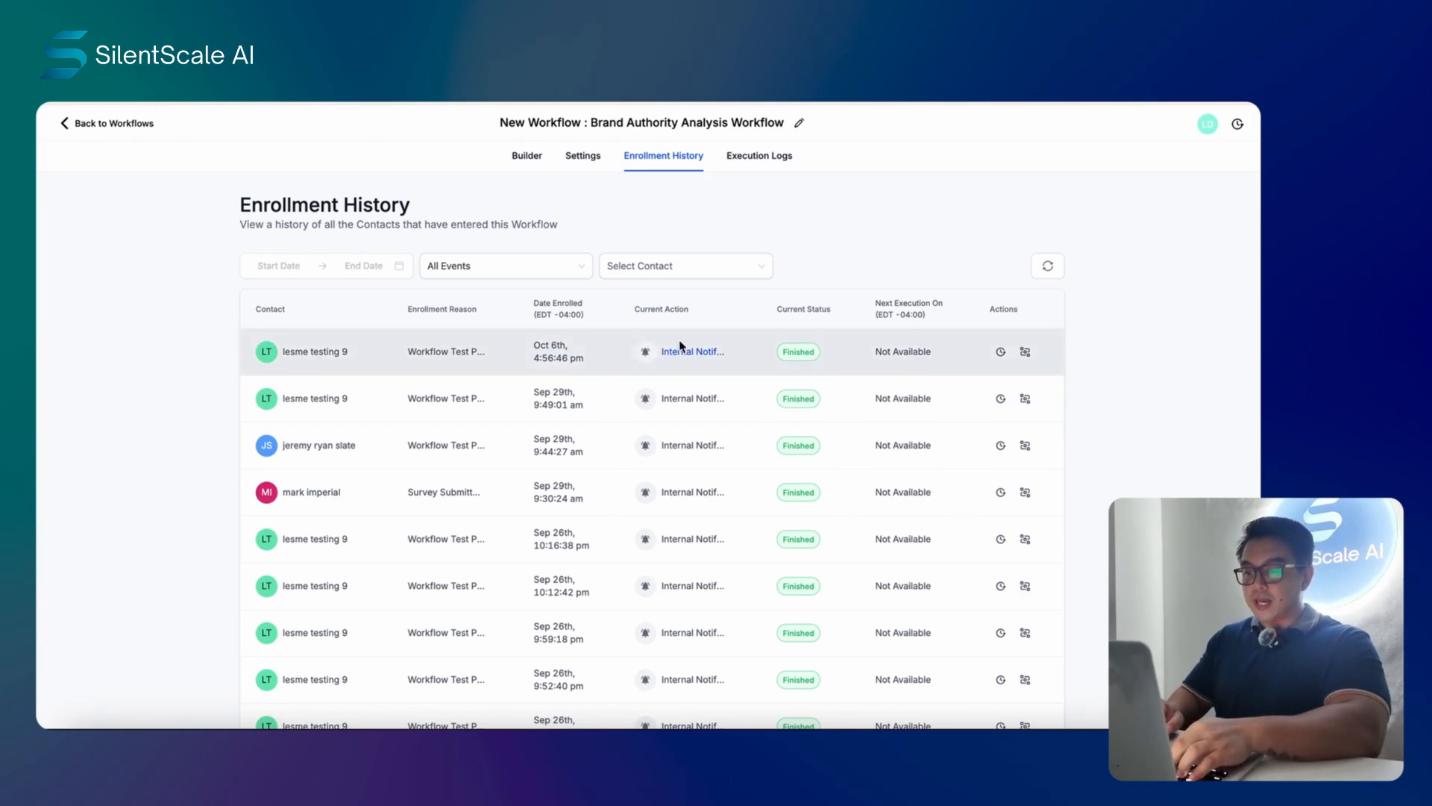
- Read the [Audit] email, highlighting its Fit Score 10.5/13 line and Top Gaps section
left_click(761, 157)
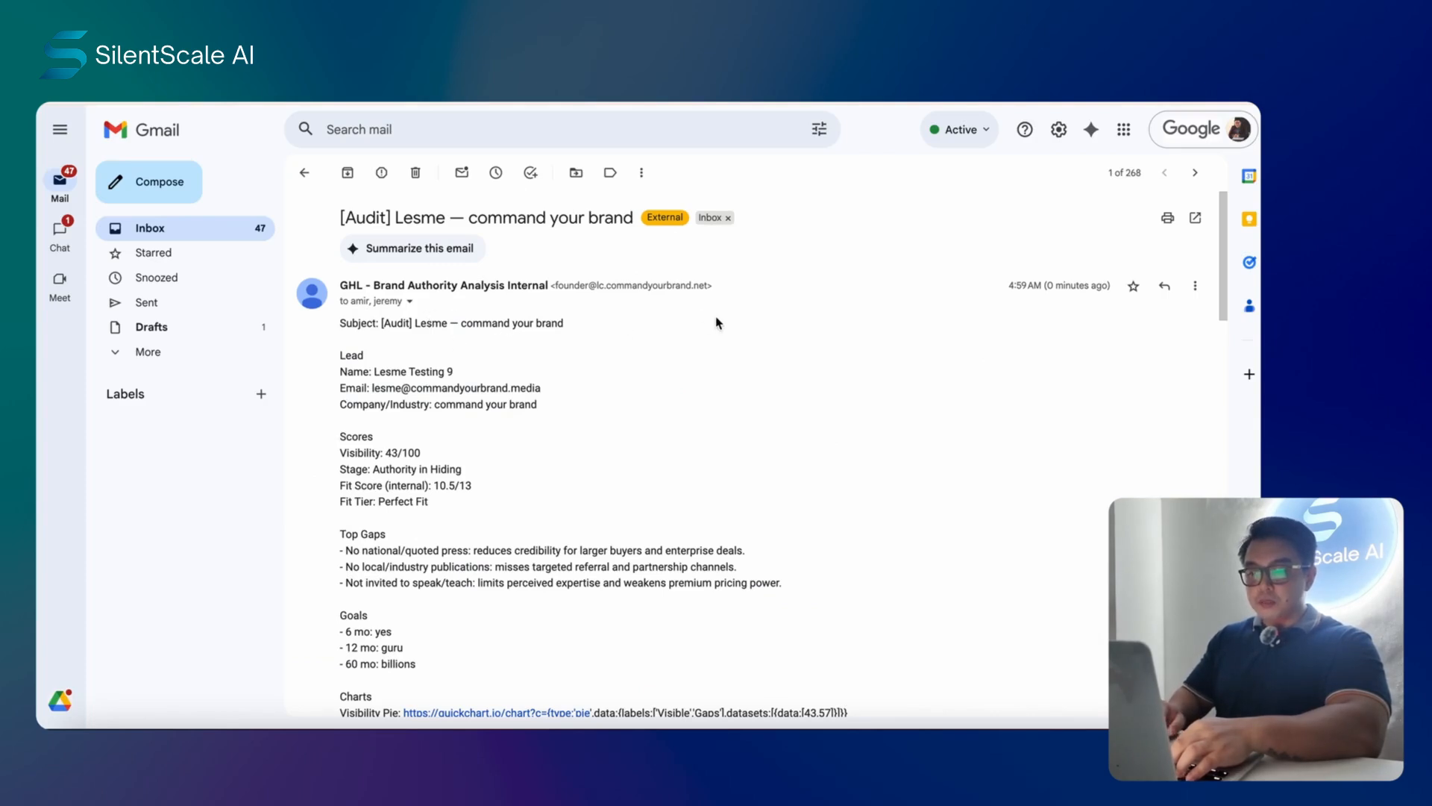
scroll(716, 320, "down", 2)
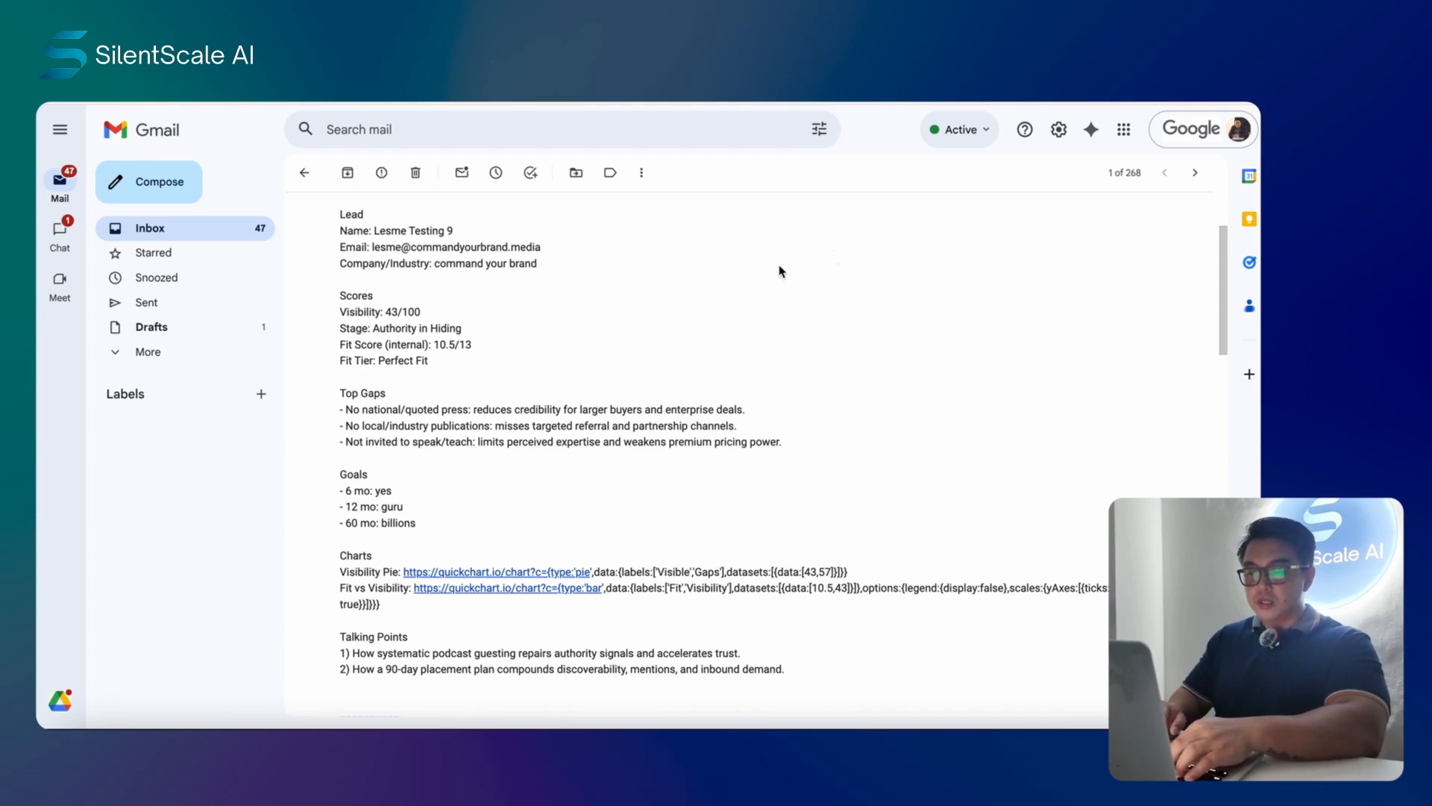
scroll(552, 280, "down", 1)
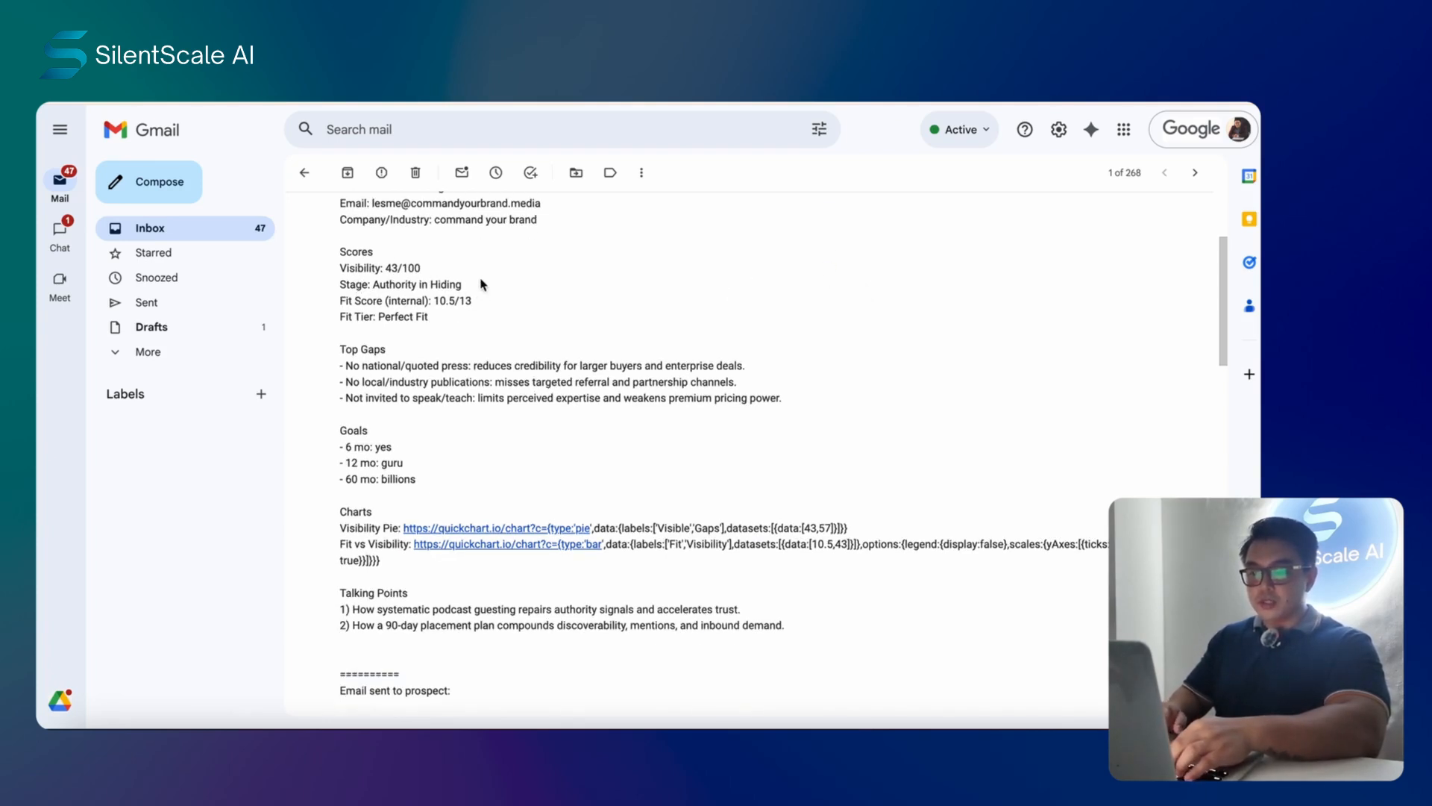
left_click_drag(502, 307, 342, 300)
left_click(516, 306)
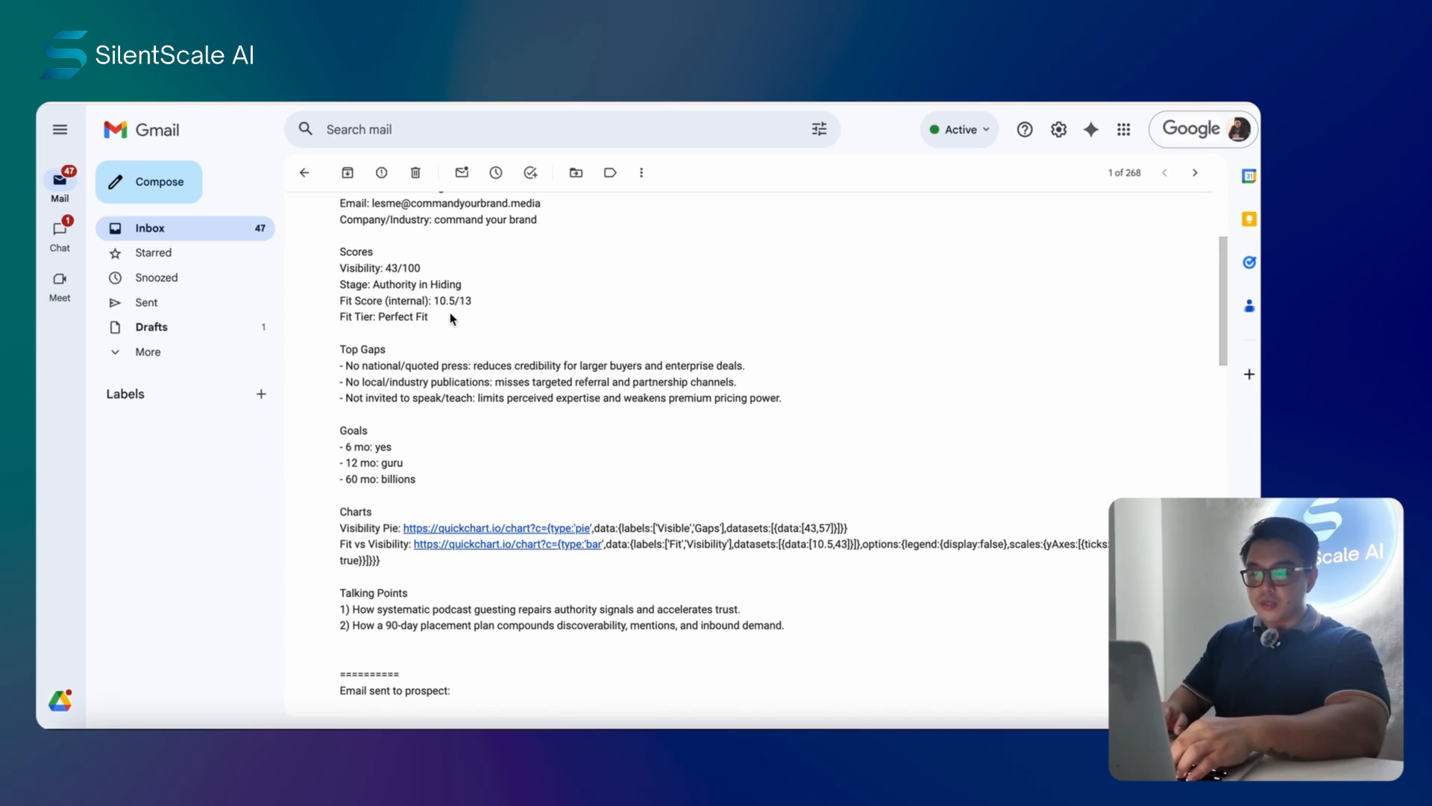
scroll(549, 312, "down", 1)
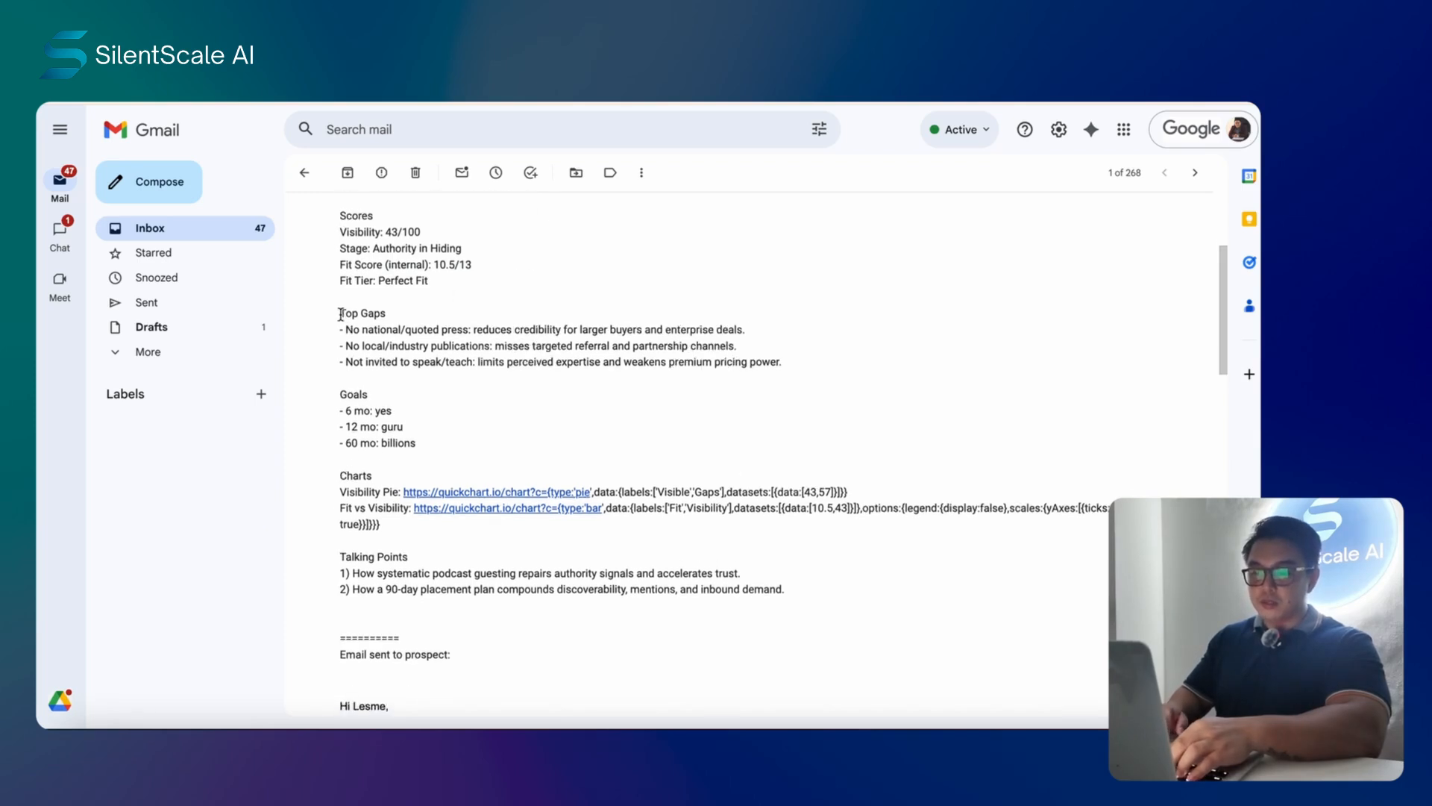
mouse_move(341, 312)
left_mouse_down()
mouse_move(758, 336)
mouse_move(774, 358)
mouse_move(350, 317)
left_mouse_up()
left_click(795, 366)
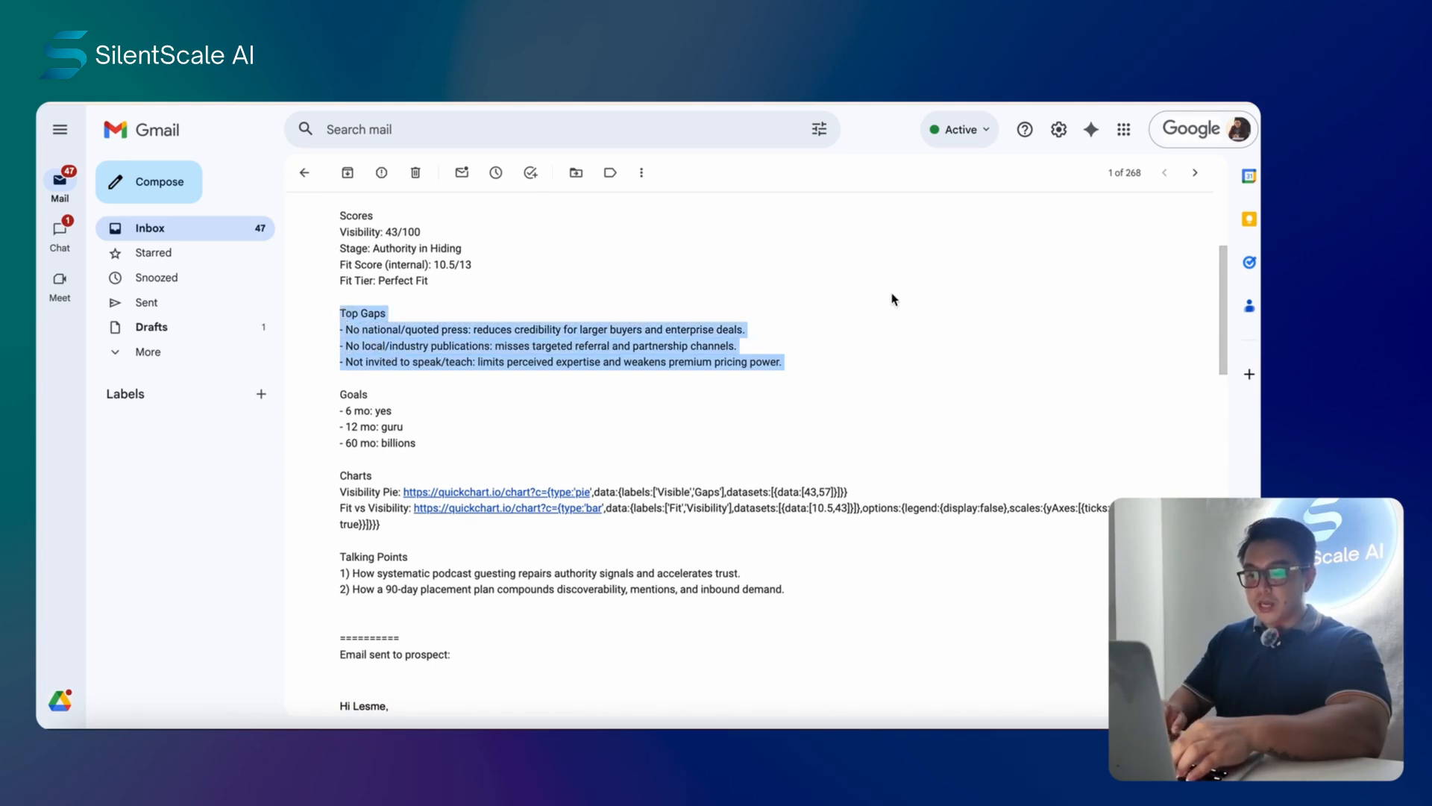
scroll(893, 298, "down", 1)
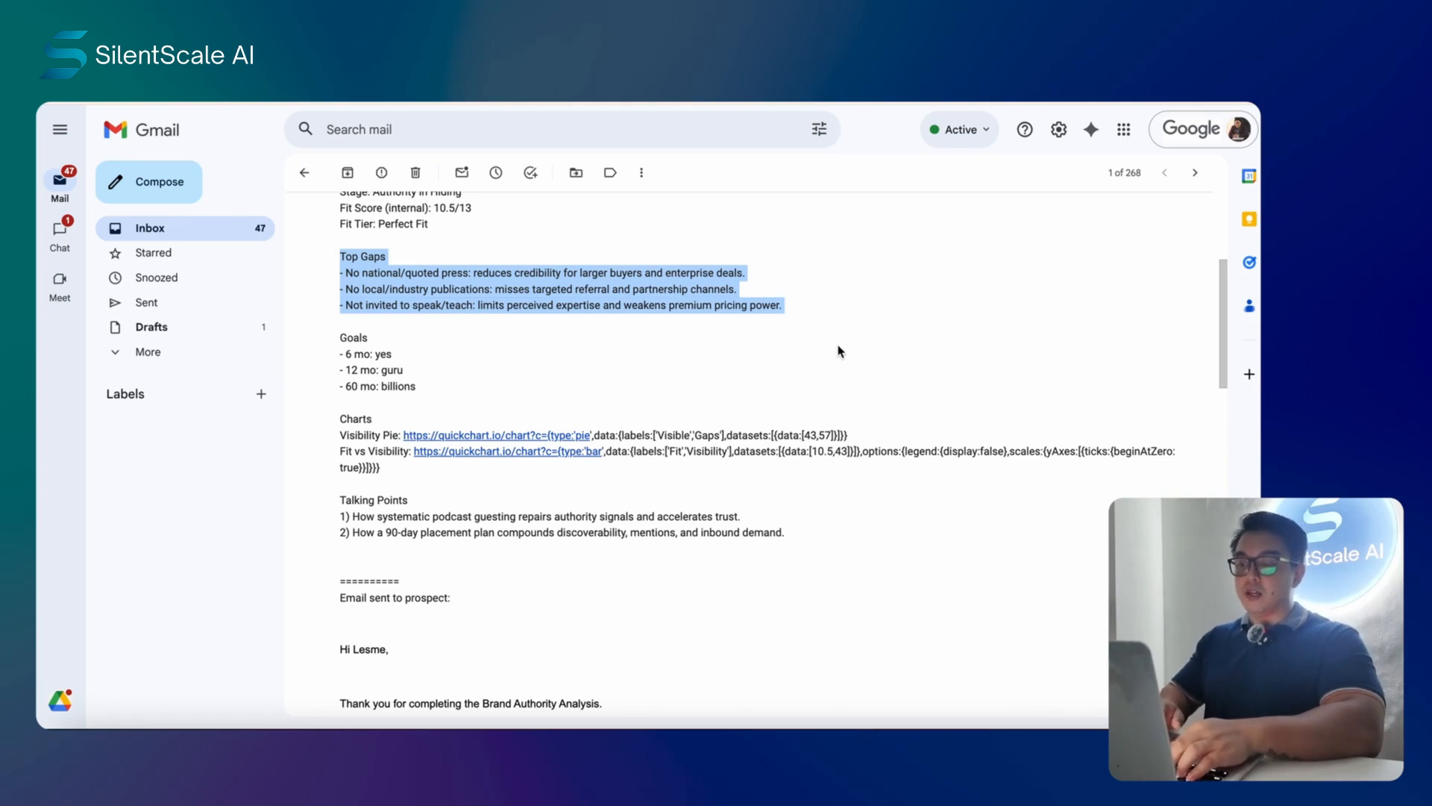
left_click(855, 332)
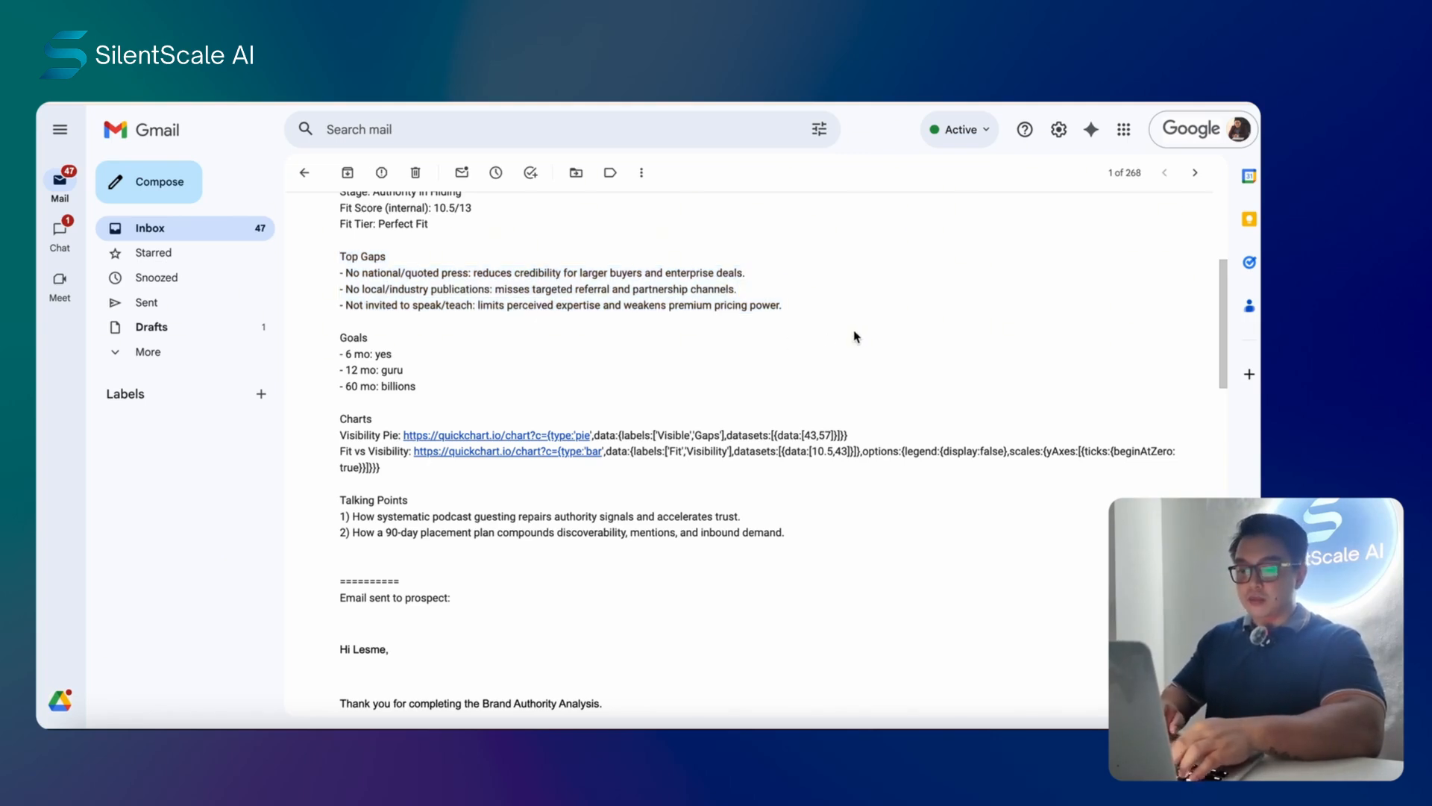
- Review the Talking Points and the opening prospect copy, then return to the inbox
scroll(824, 306, "down", 2)
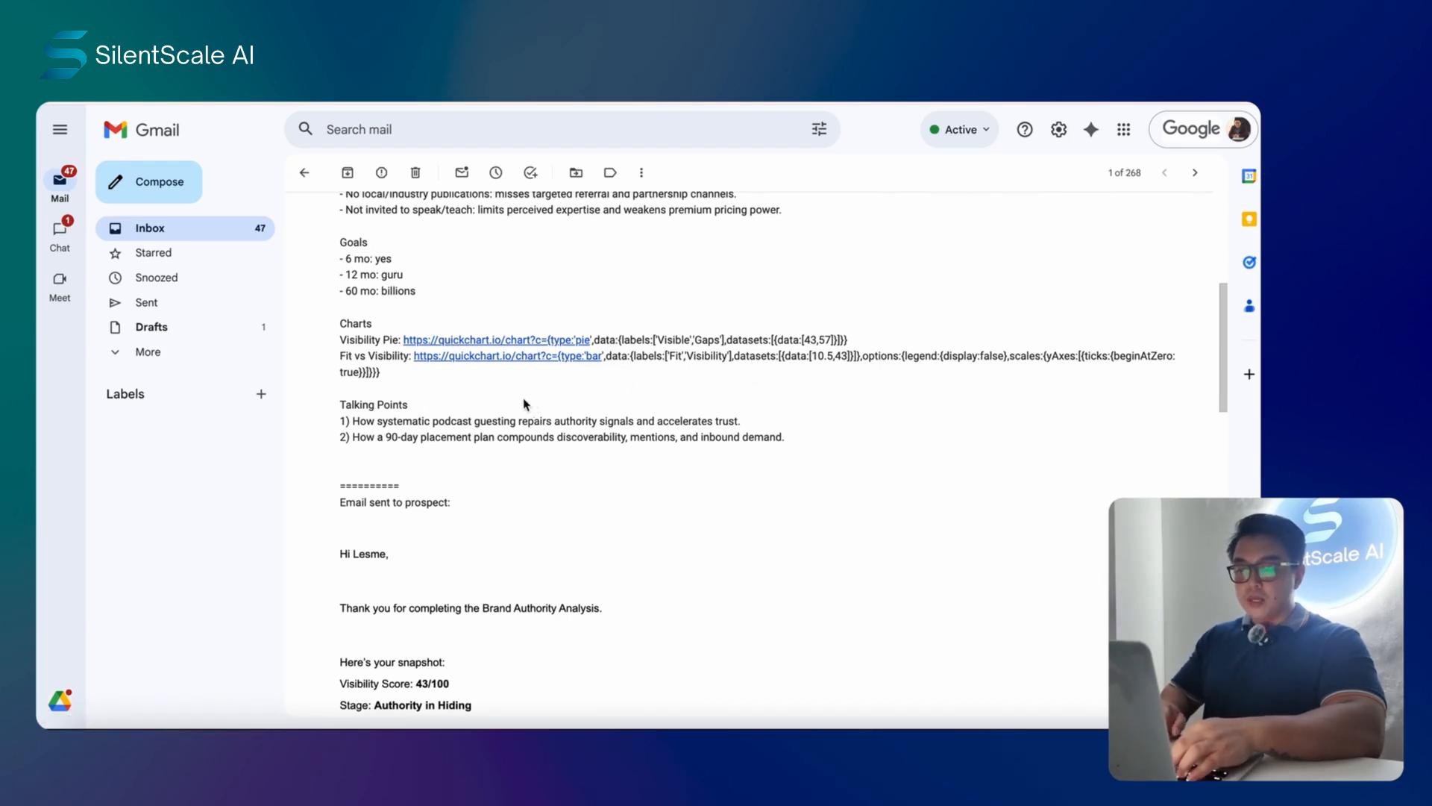
scroll(879, 396, "down", 1)
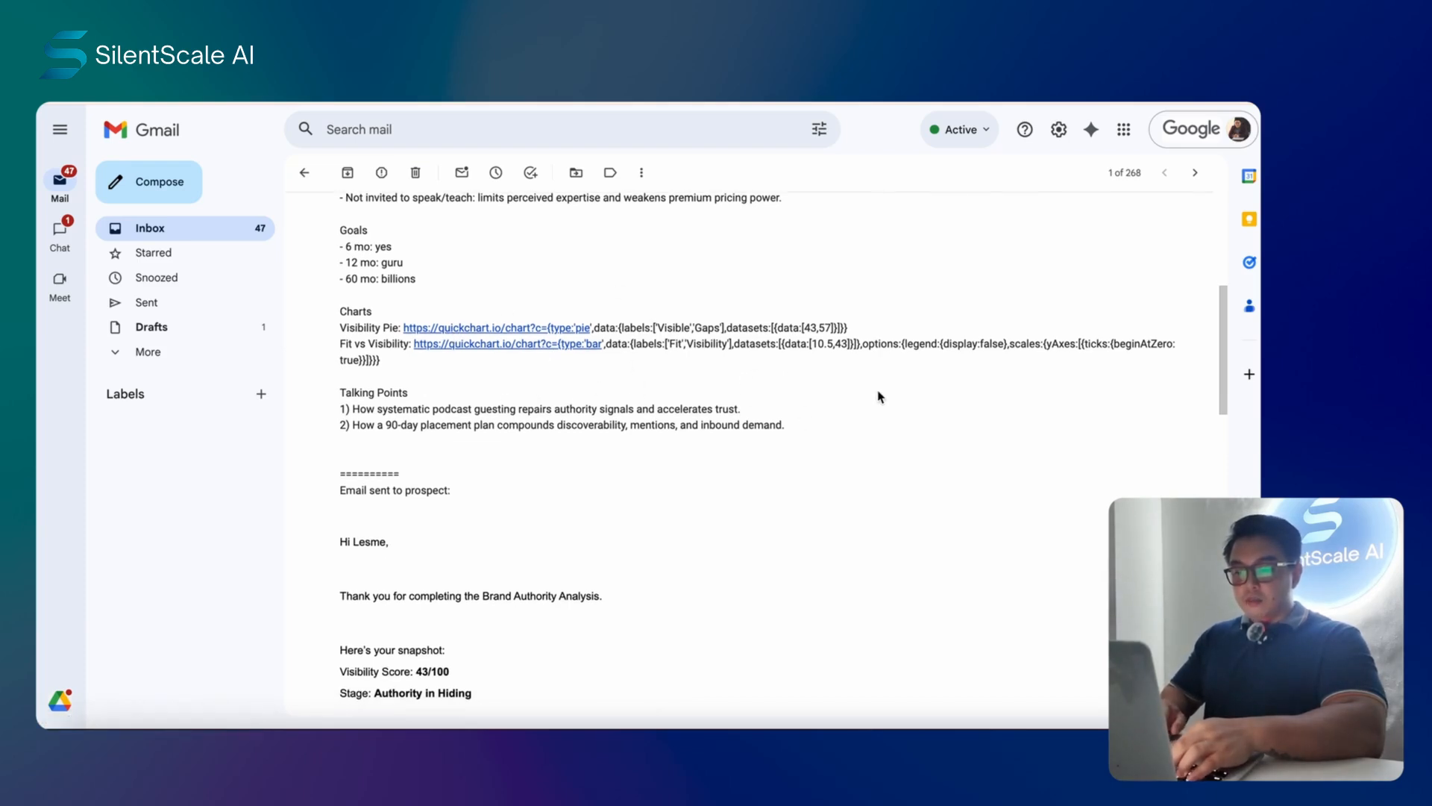
left_click_drag(834, 431, 386, 384)
left_click(862, 407)
scroll(931, 386, "down", 2)
scroll(930, 386, "down", 3)
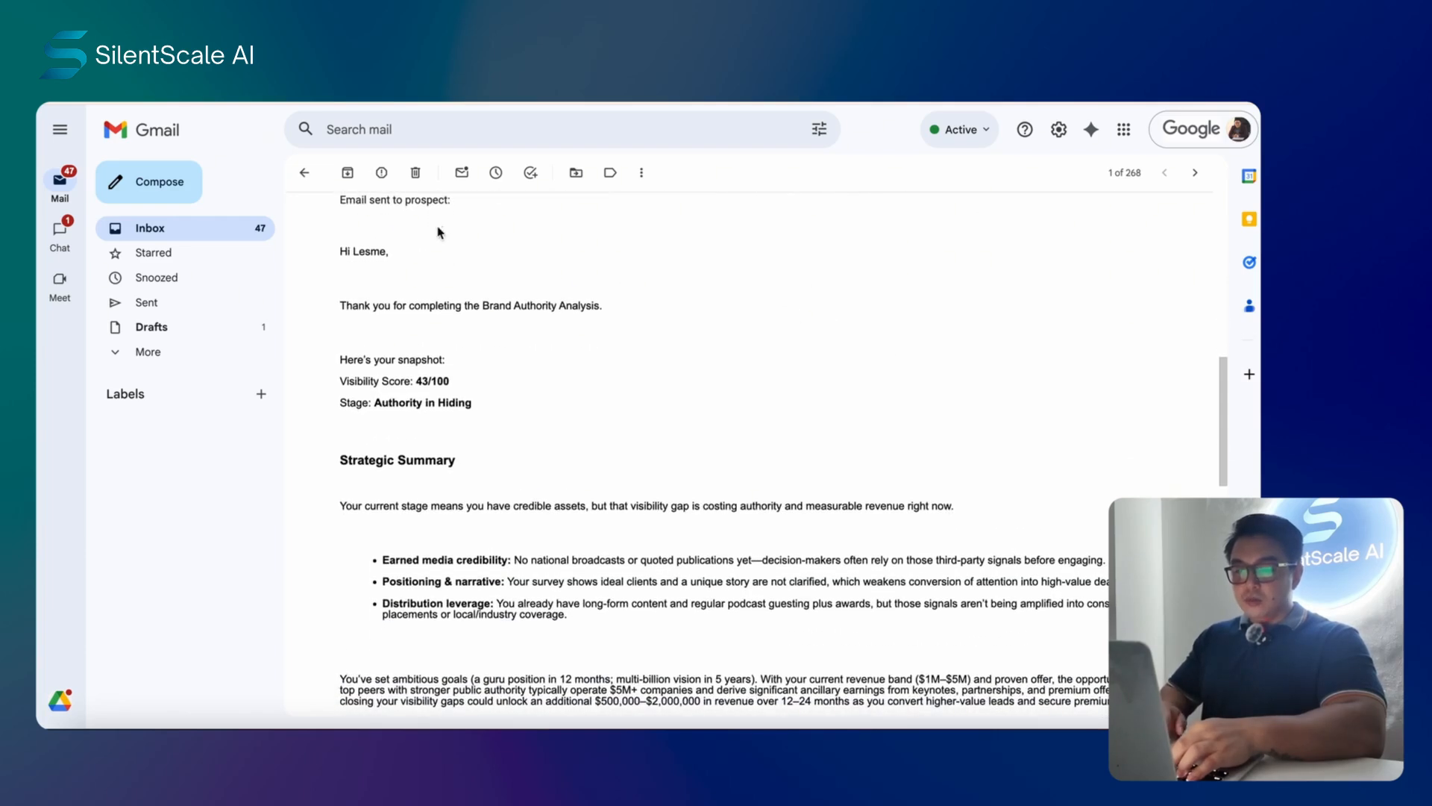
scroll(448, 274, "up", 1)
left_click_drag(341, 263, 761, 438)
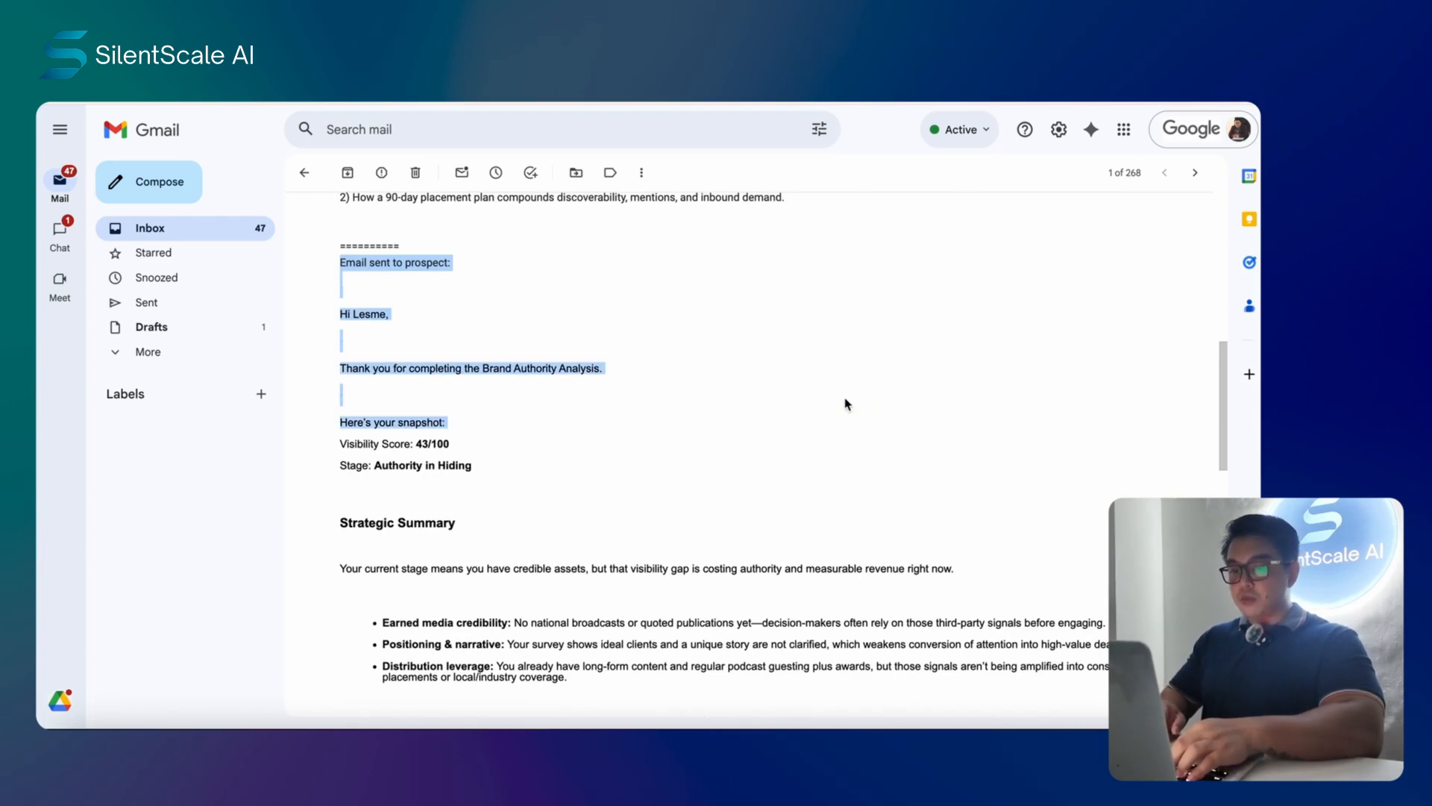
scroll(846, 404, "down", 4)
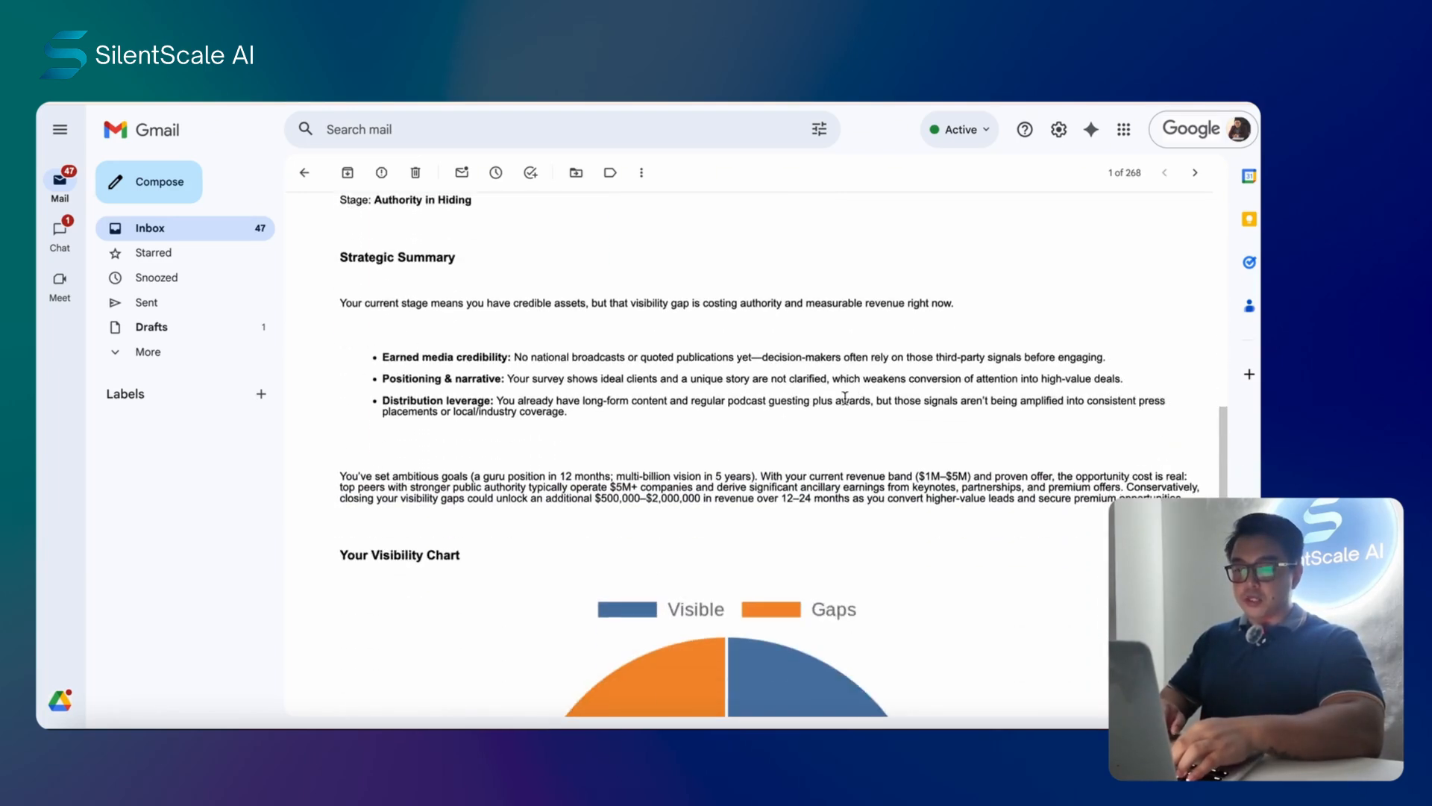
scroll(703, 447, "down", 5)
scroll(735, 495, "up", 8)
scroll(738, 494, "up", 10)
scroll(831, 432, "down", 2)
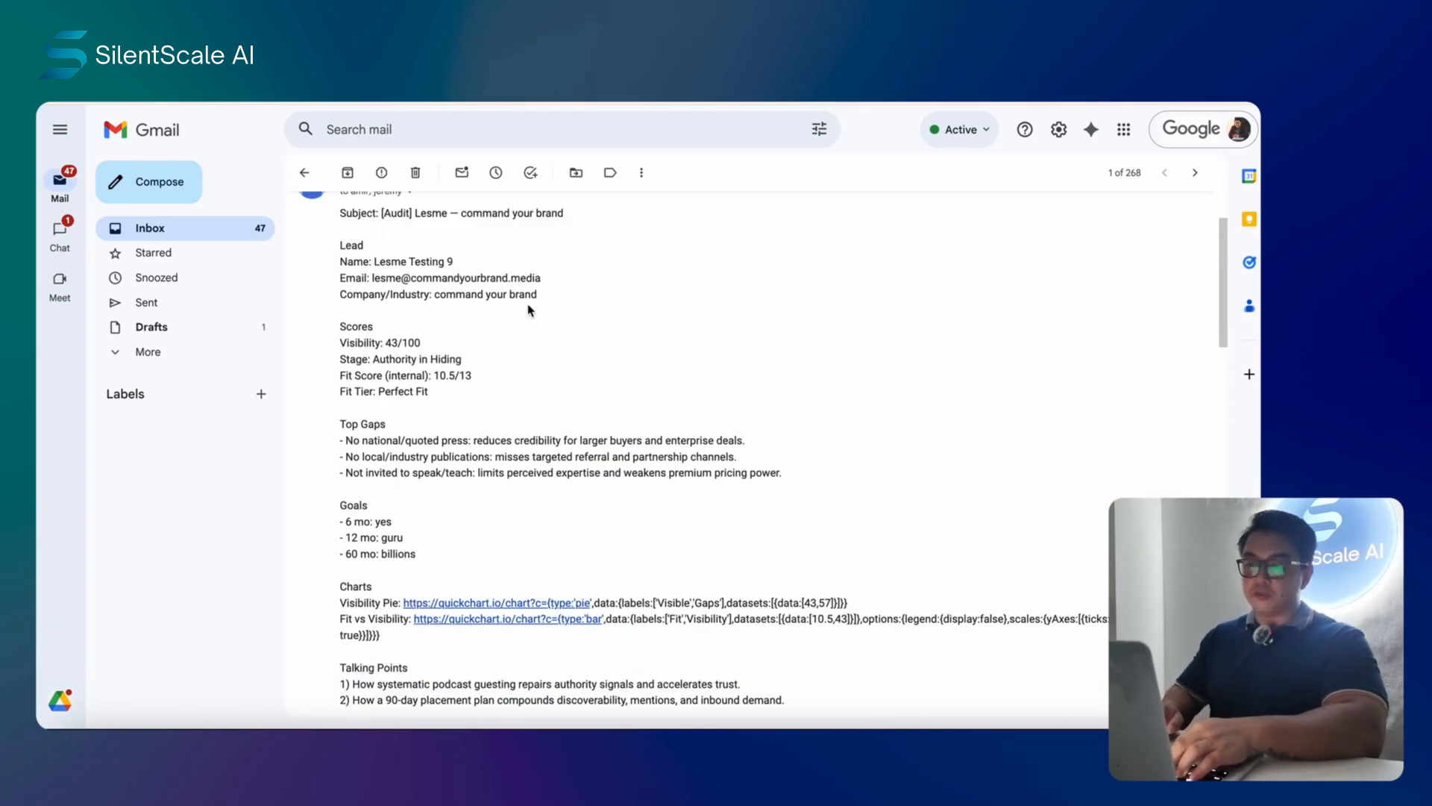
left_click(203, 231)
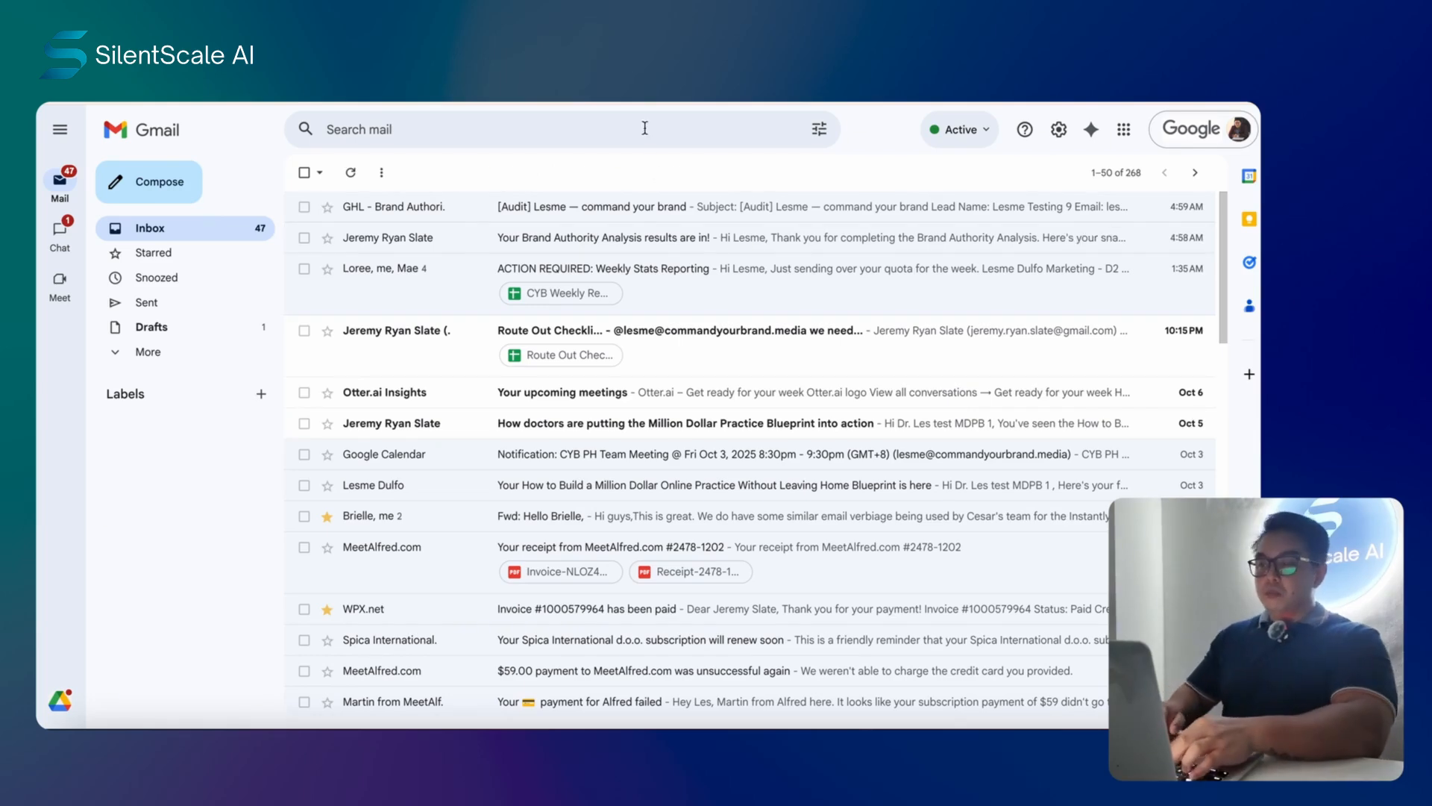
- Return from Gmail to the Brand Authority Analysis Workflow and open its Builder canvas
left_click(660, 96)
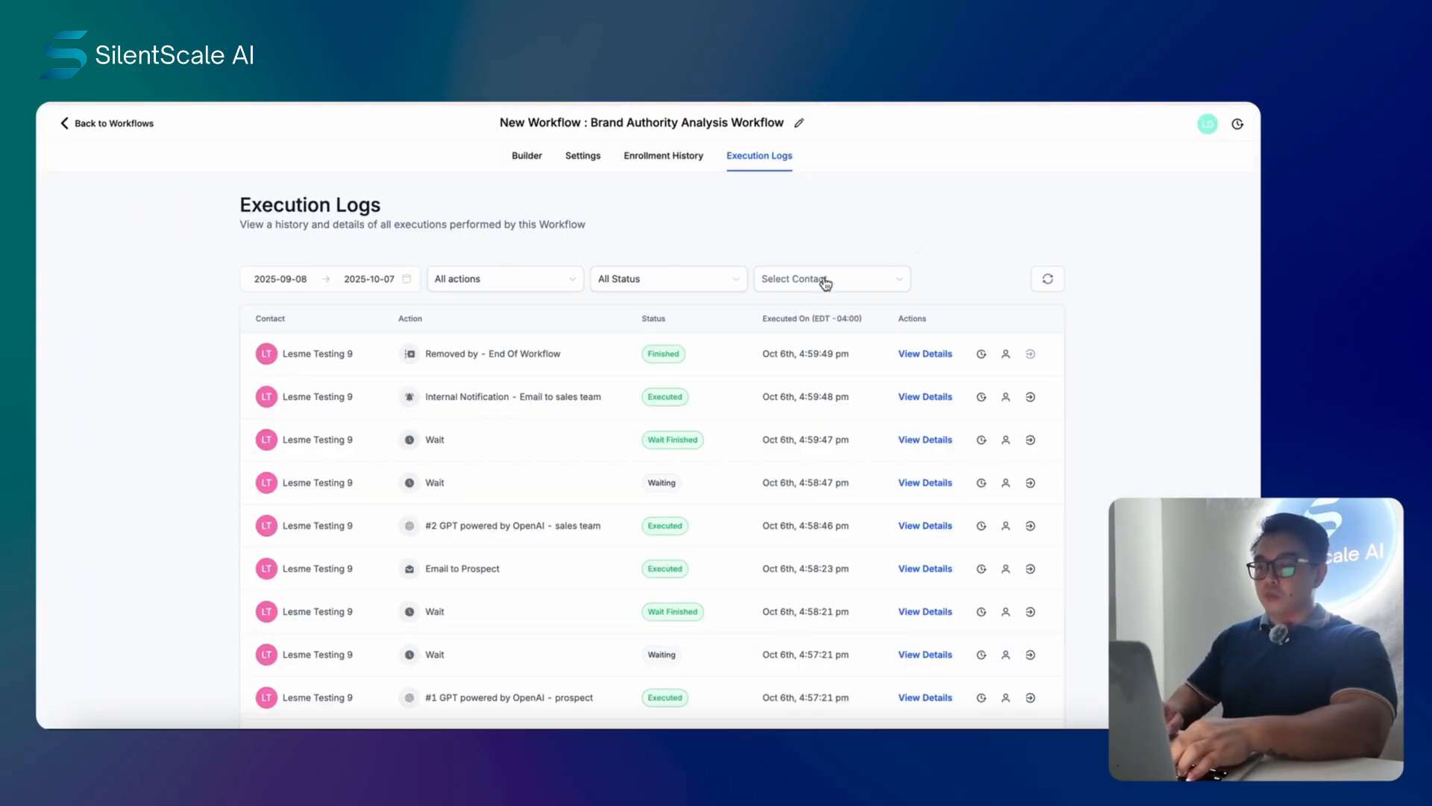
left_click(525, 158)
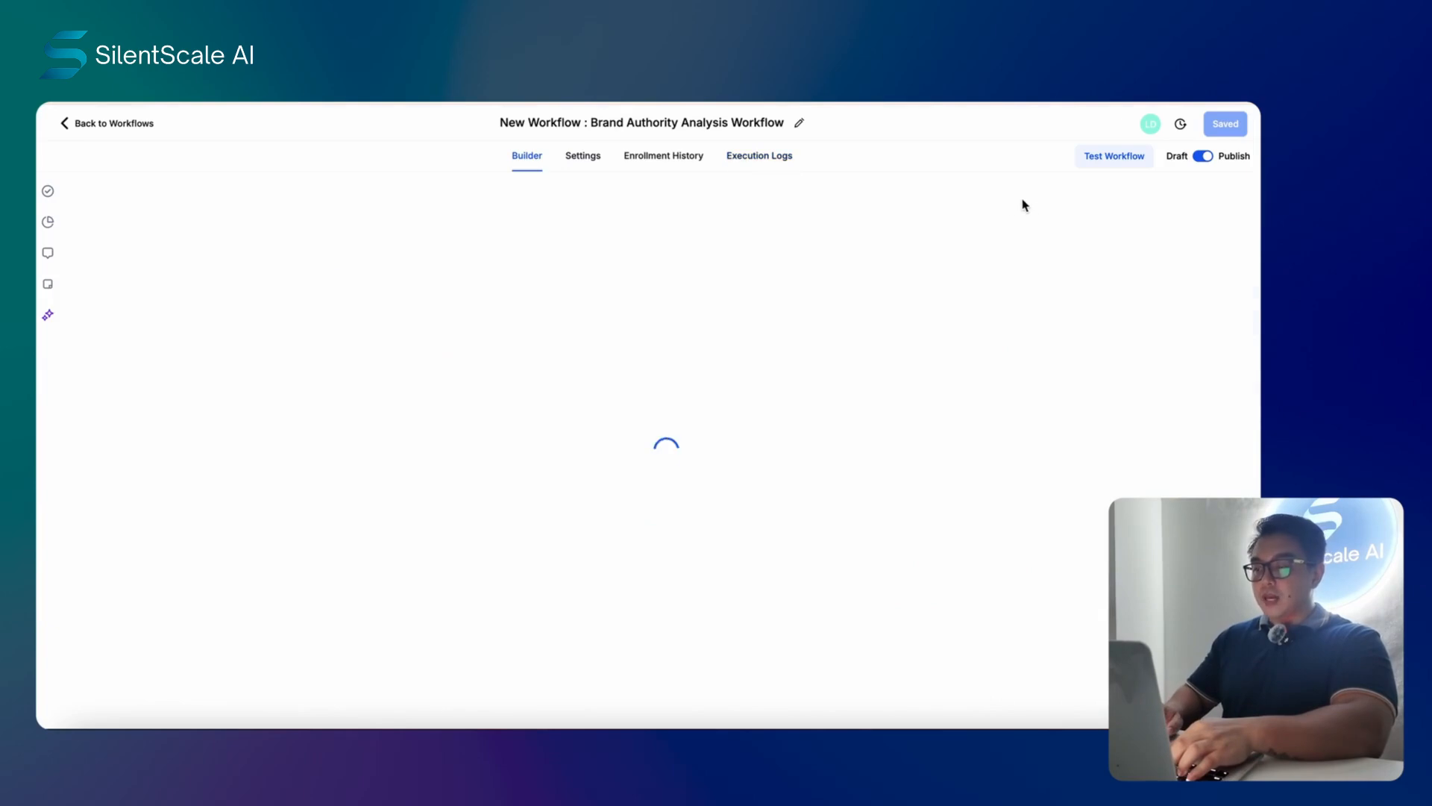